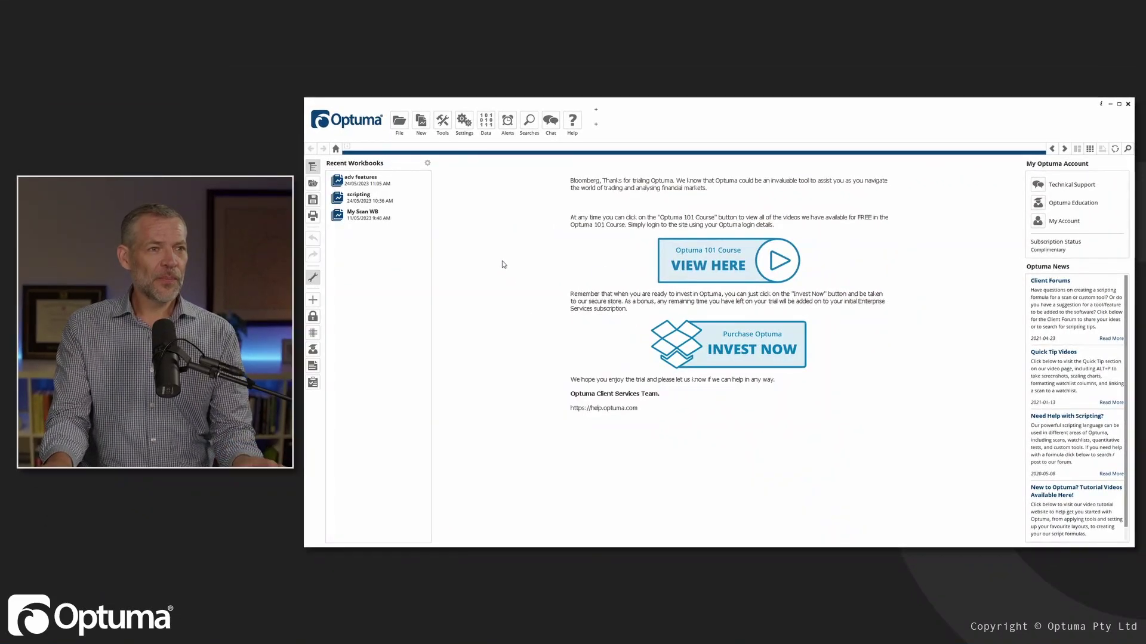
# - Open a new chart of Microsoft Corporation (MSFT) from the US Equities matches
pyautogui.click(421, 122)
pyautogui.moveTo(447, 136)
pyautogui.click(513, 136)
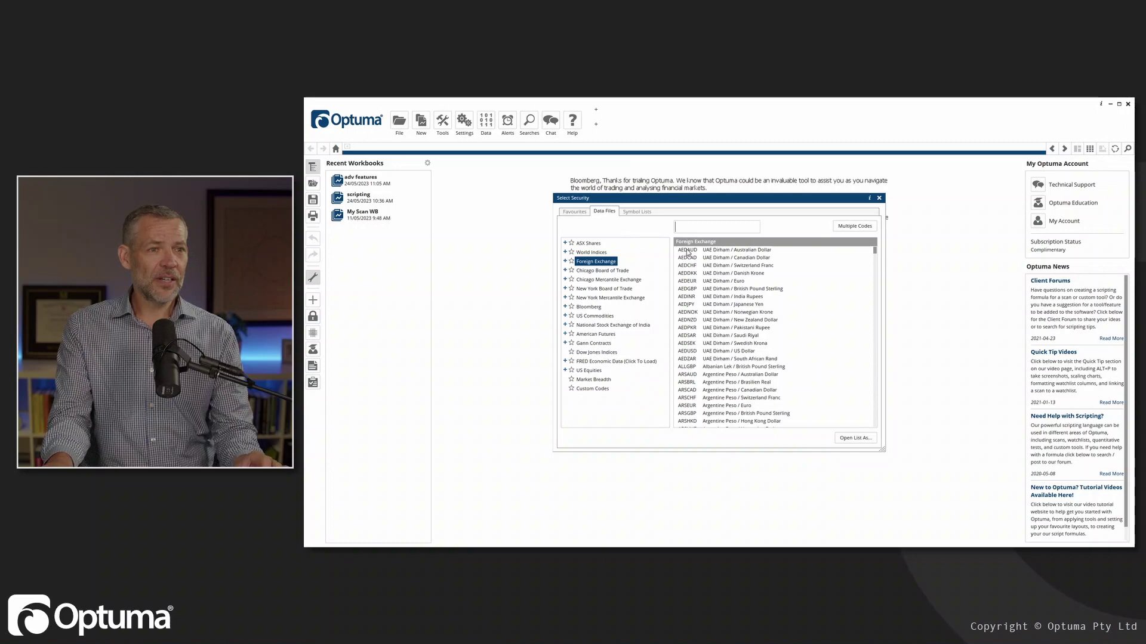
pyautogui.write('msft')
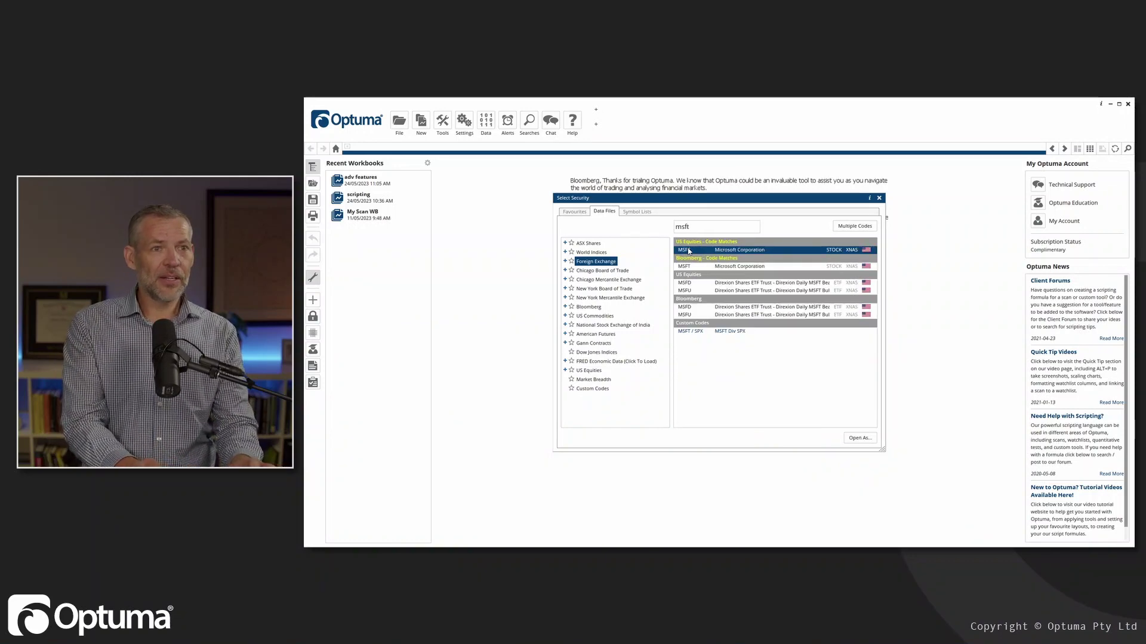
pyautogui.doubleClick(688, 250)
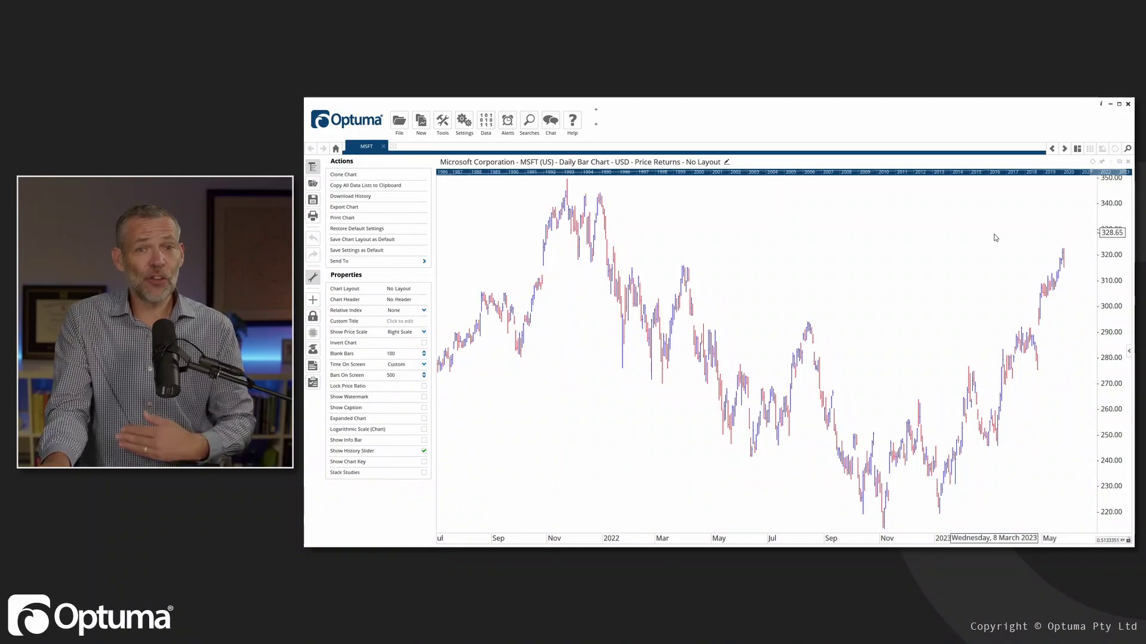
# - Turn on Show In Price Scale for the MSFT price bars
pyautogui.click(809, 331)
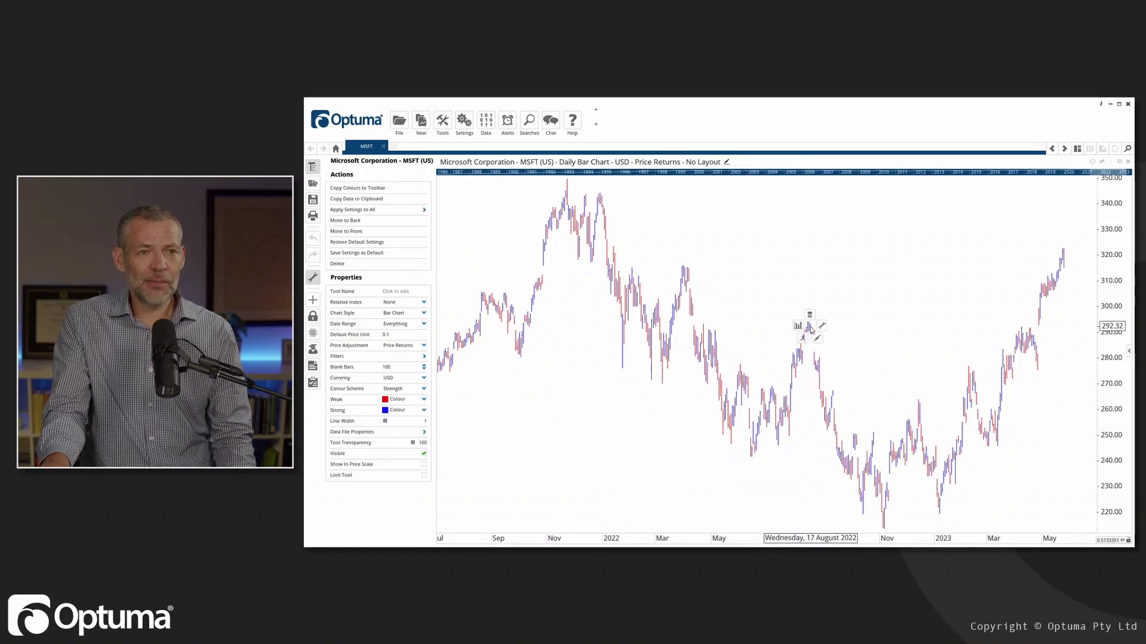
pyautogui.click(816, 338)
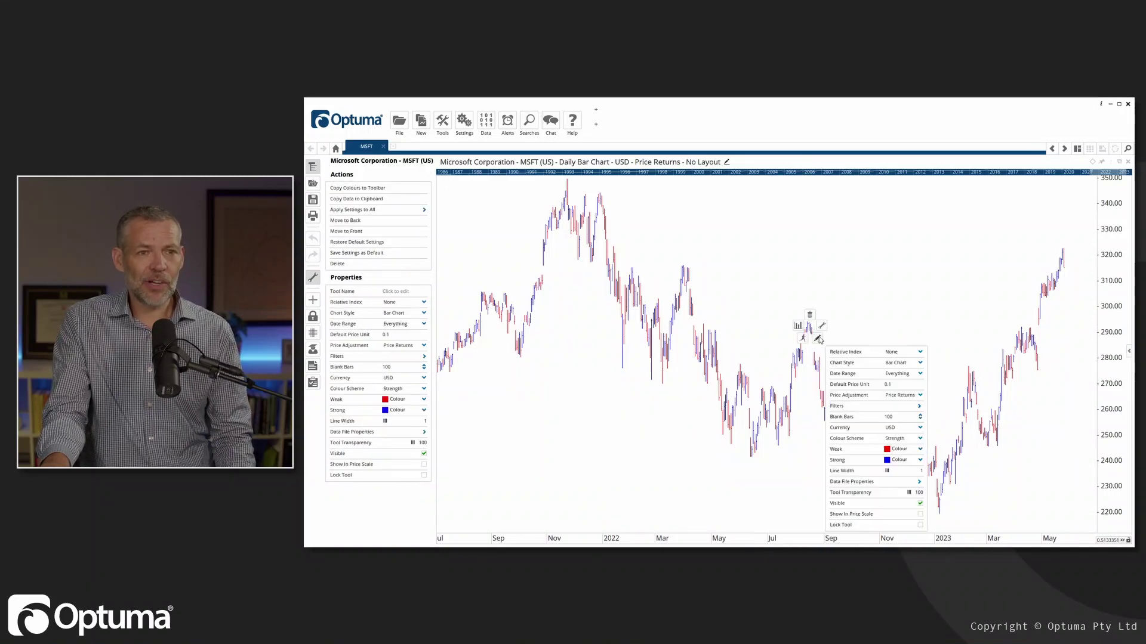
pyautogui.click(921, 515)
pyautogui.click(1011, 222)
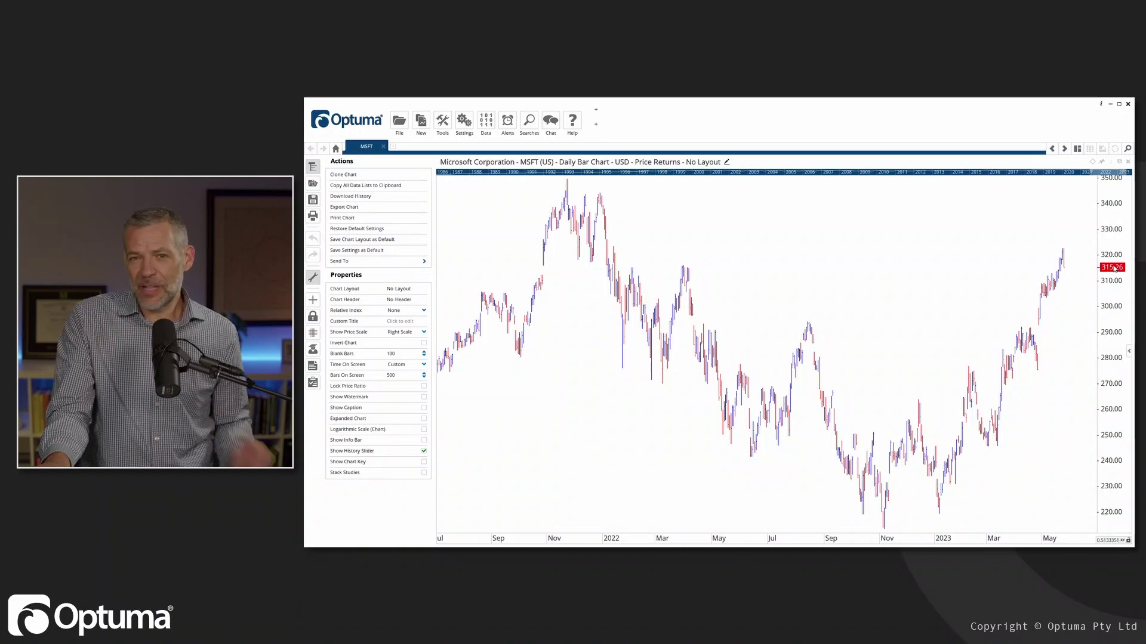
# - Add a Moving Average to the chart with Show In Price Scale enabled and save its settings as default
pyautogui.rightClick(788, 240)
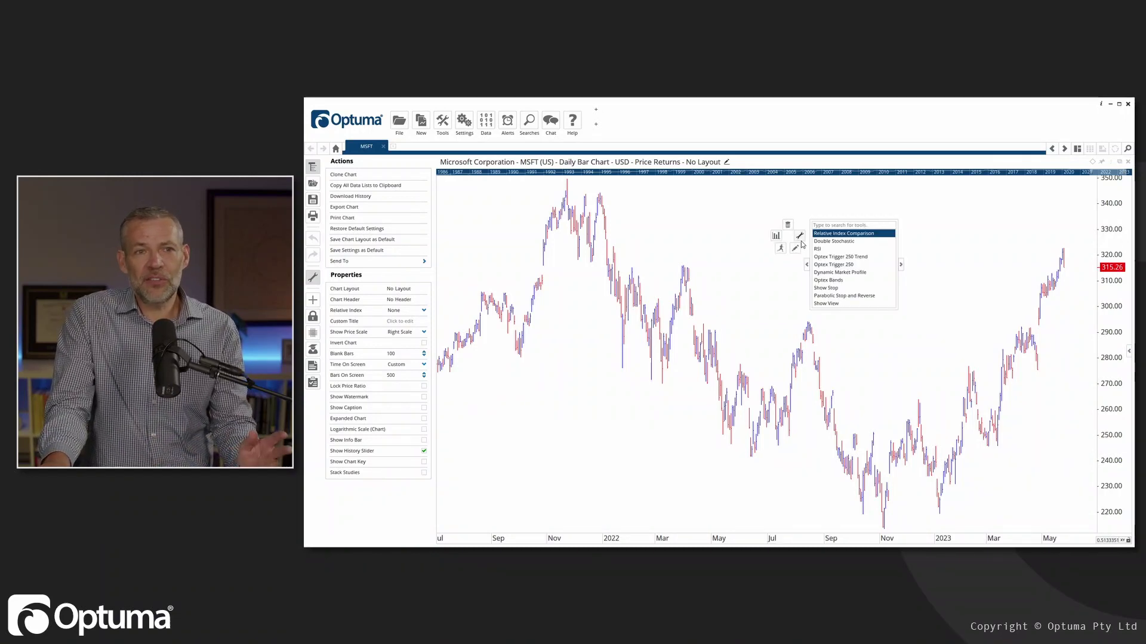
pyautogui.write('moving average')
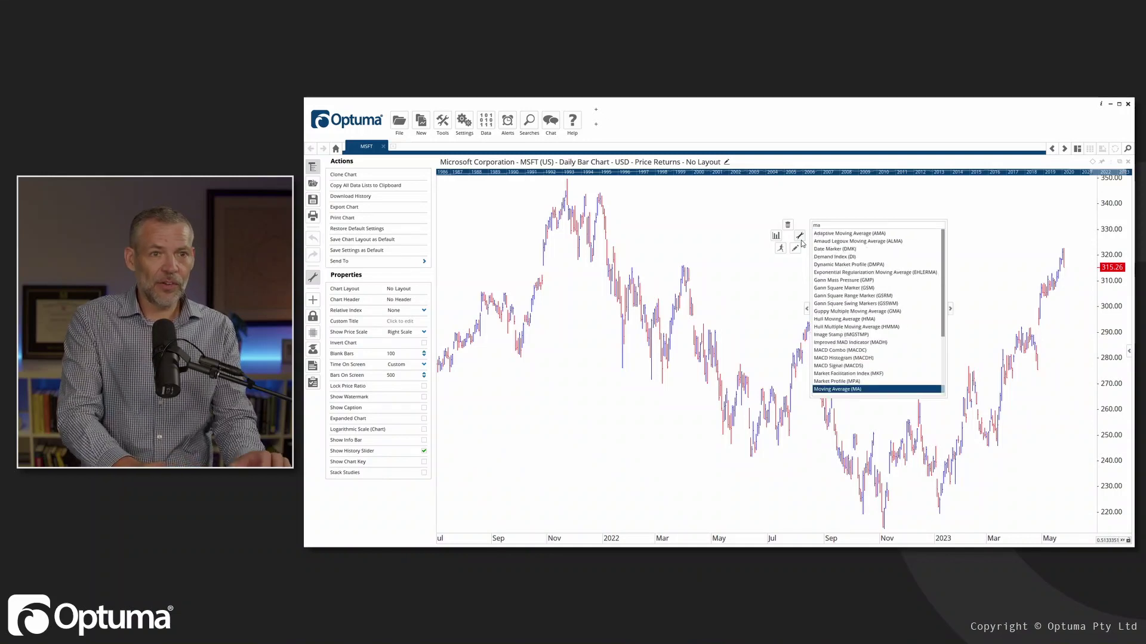
pyautogui.press('Return')
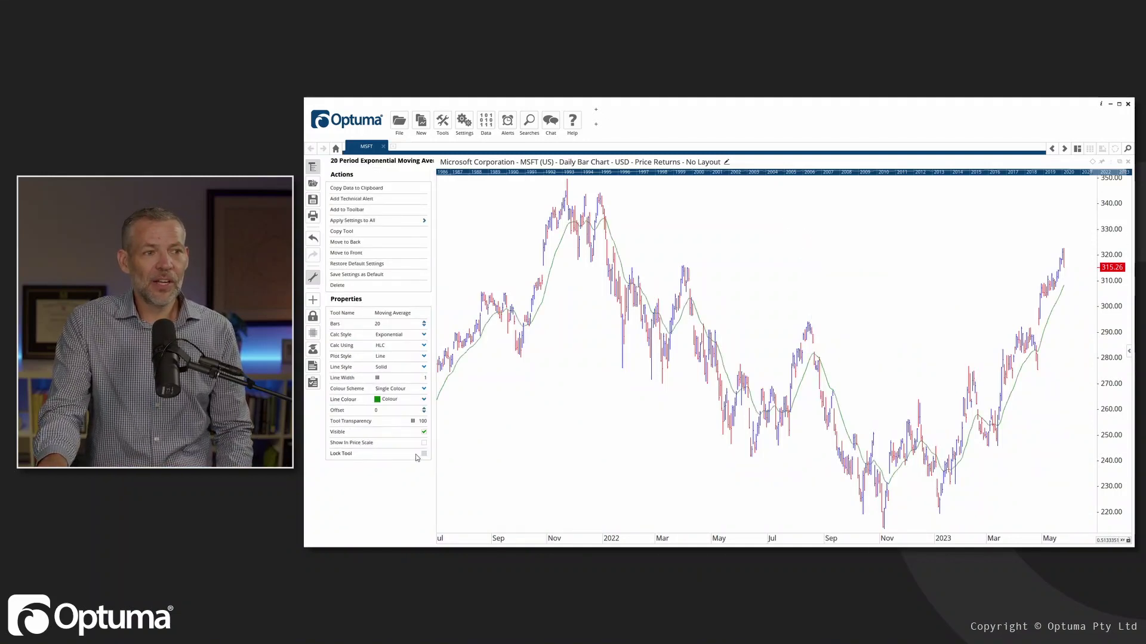
pyautogui.click(424, 443)
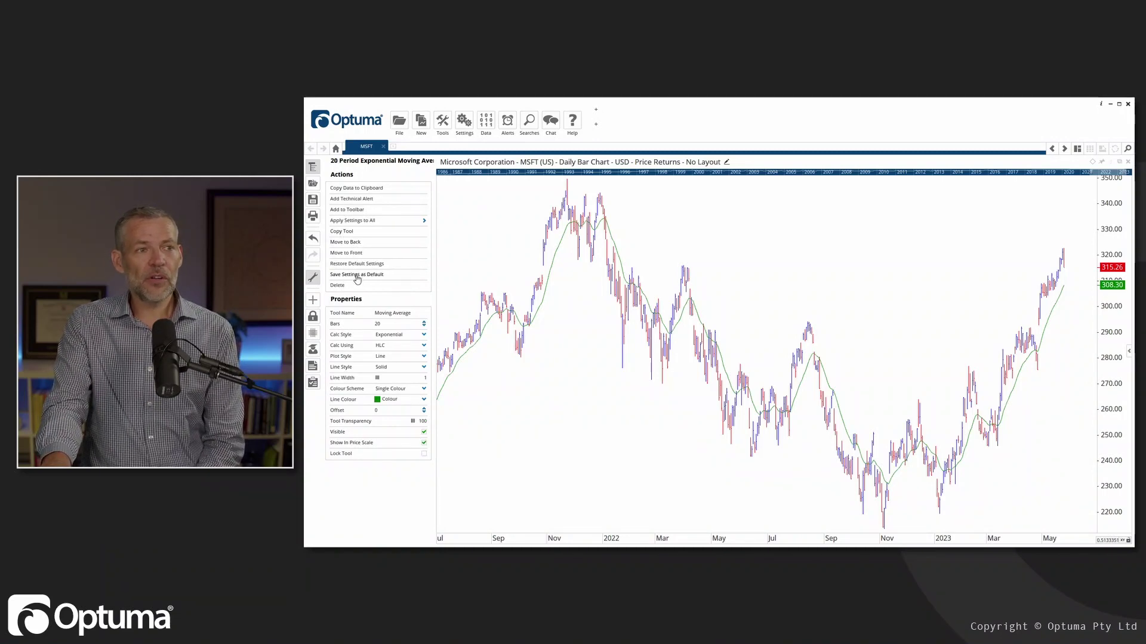
# - Delete the moving average from the chart and add a fresh Moving Average with the saved defaults
pyautogui.moveTo(722, 360)
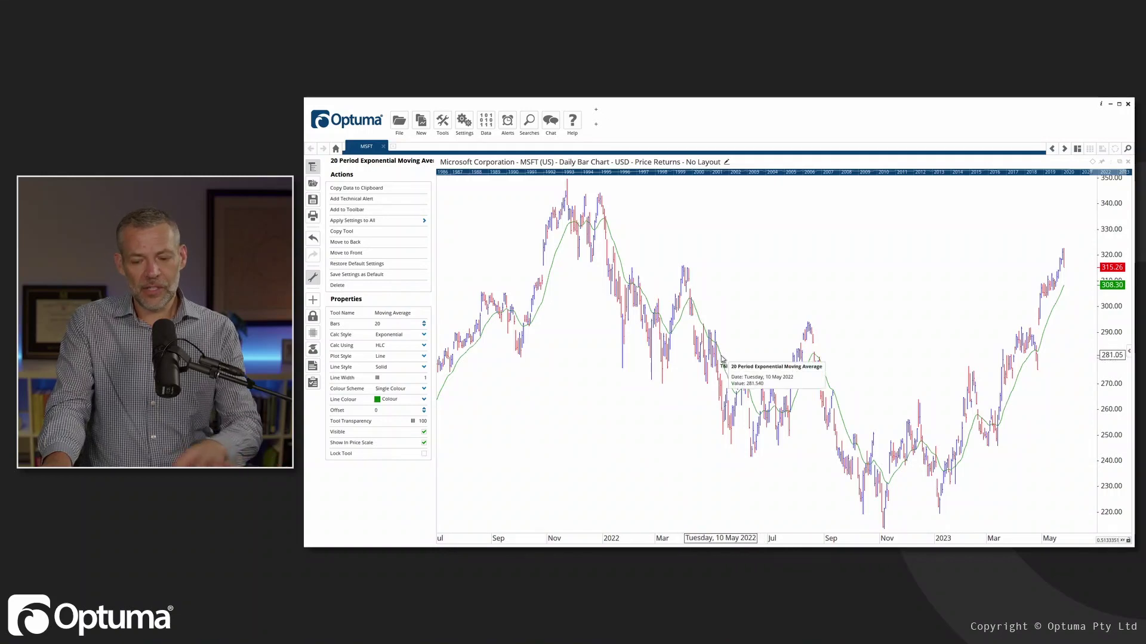
pyautogui.press('Delete')
pyautogui.rightClick(771, 262)
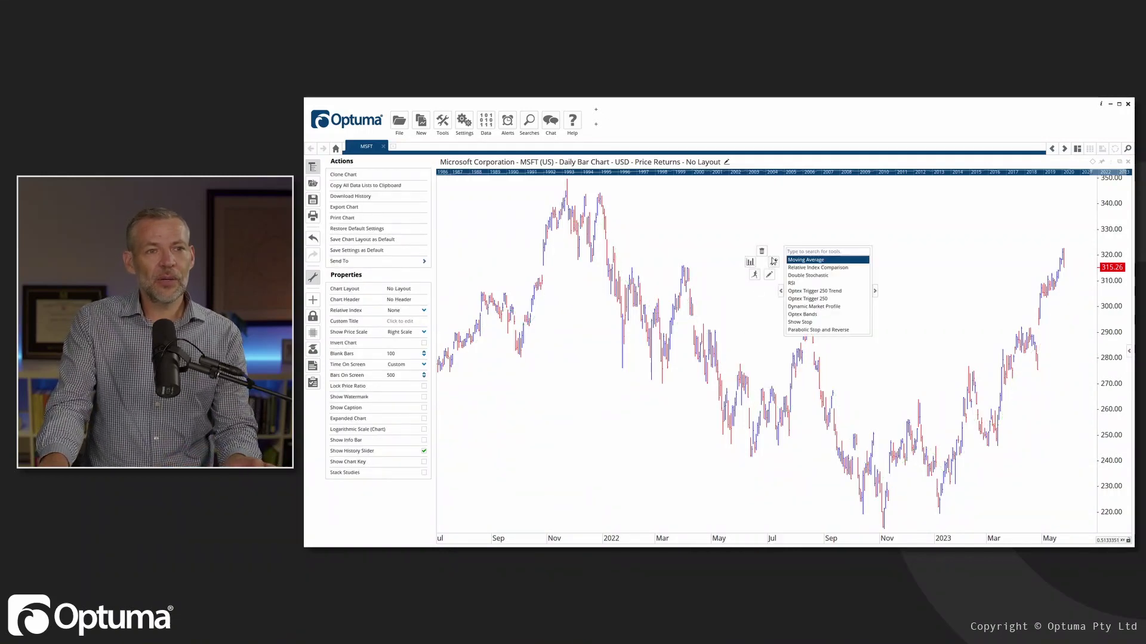
pyautogui.click(804, 260)
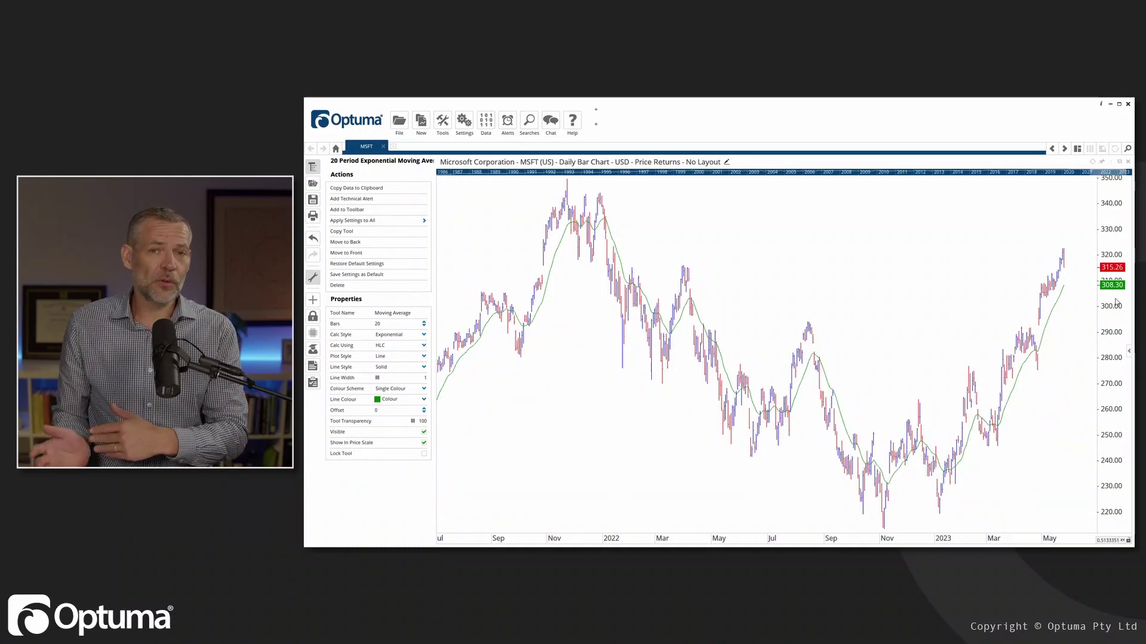
# - Set the price scale's Price Highlight Display to Net Change %
pyautogui.rightClick(1113, 269)
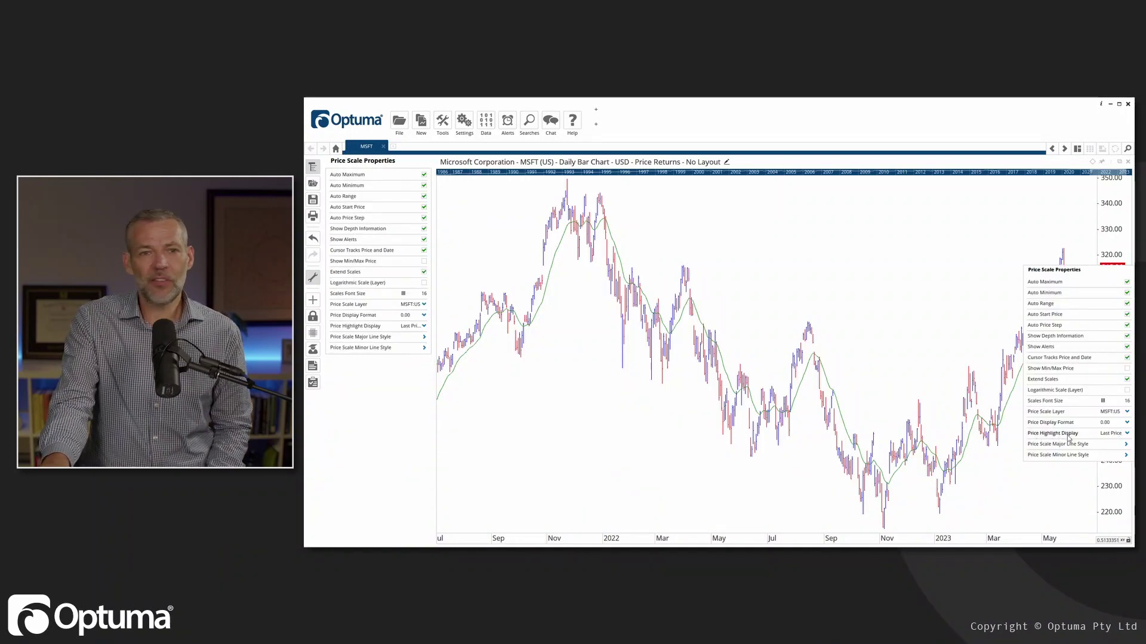
pyautogui.click(1115, 434)
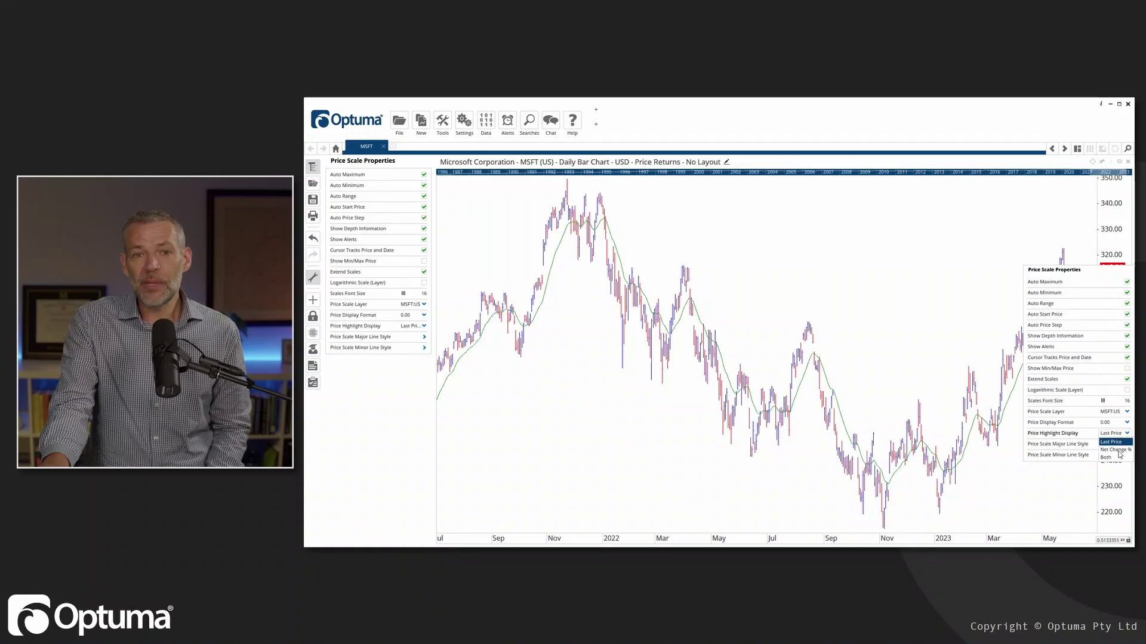
pyautogui.click(1112, 457)
pyautogui.click(917, 286)
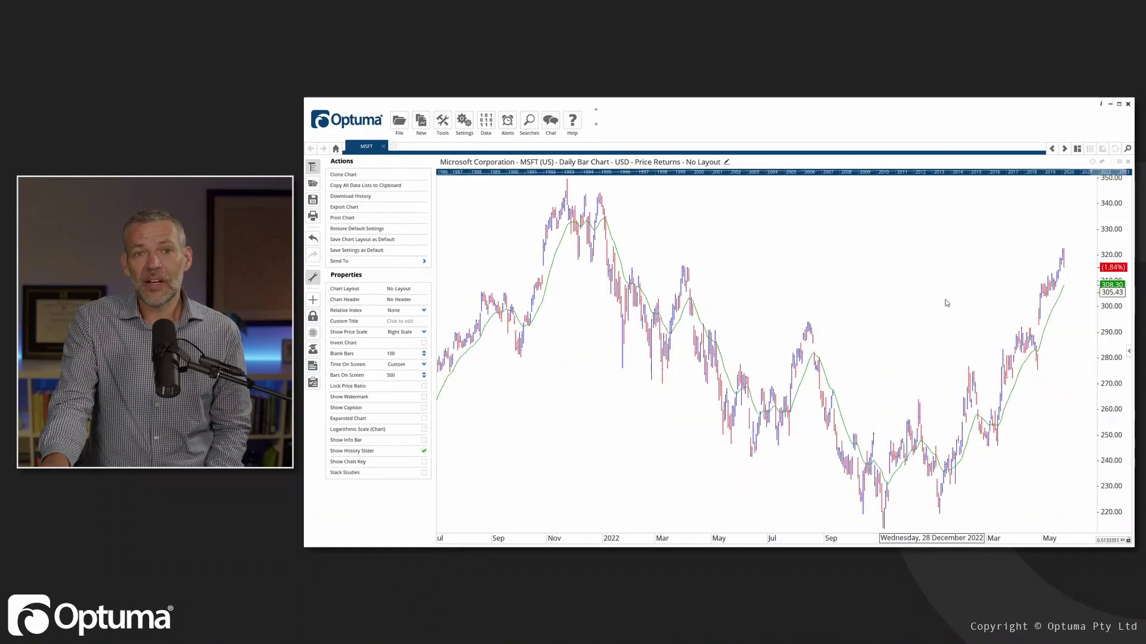
# - Set the price scale's Price Highlight Display to Both
pyautogui.click(1116, 271)
pyautogui.click(1109, 435)
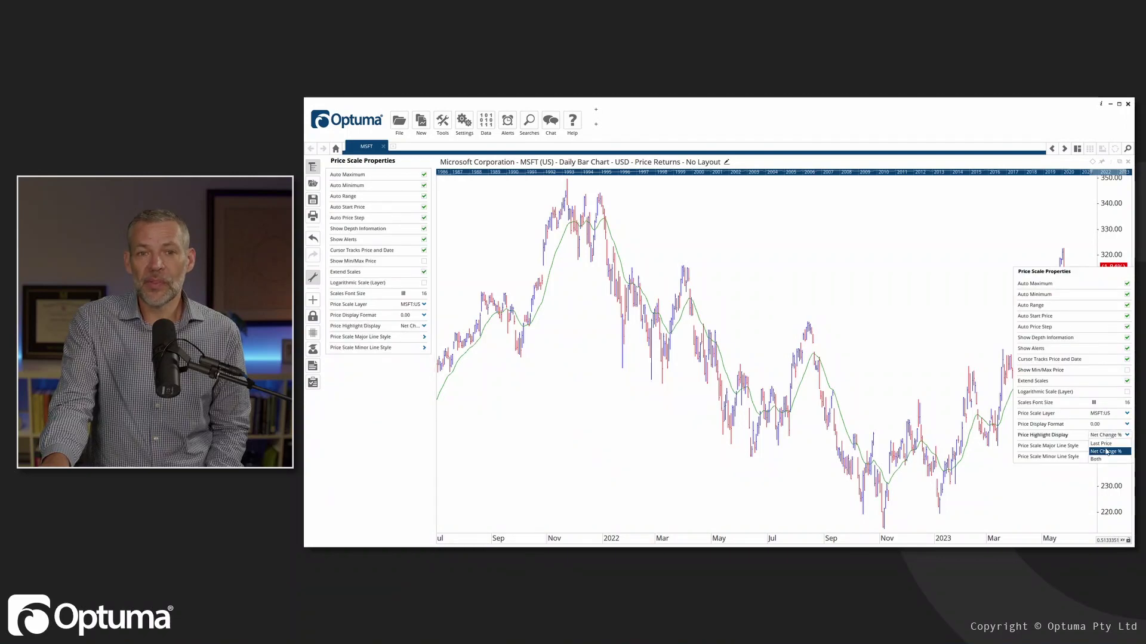
pyautogui.click(1100, 460)
pyautogui.click(949, 278)
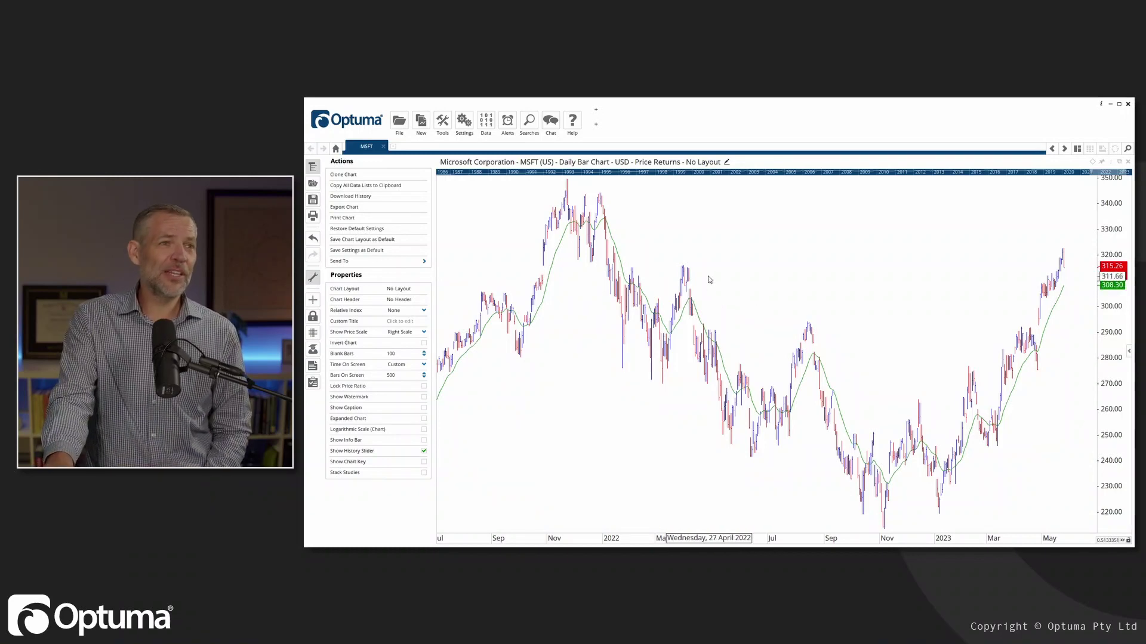
# - Switch the program's colour theme to Dark
pyautogui.click(464, 121)
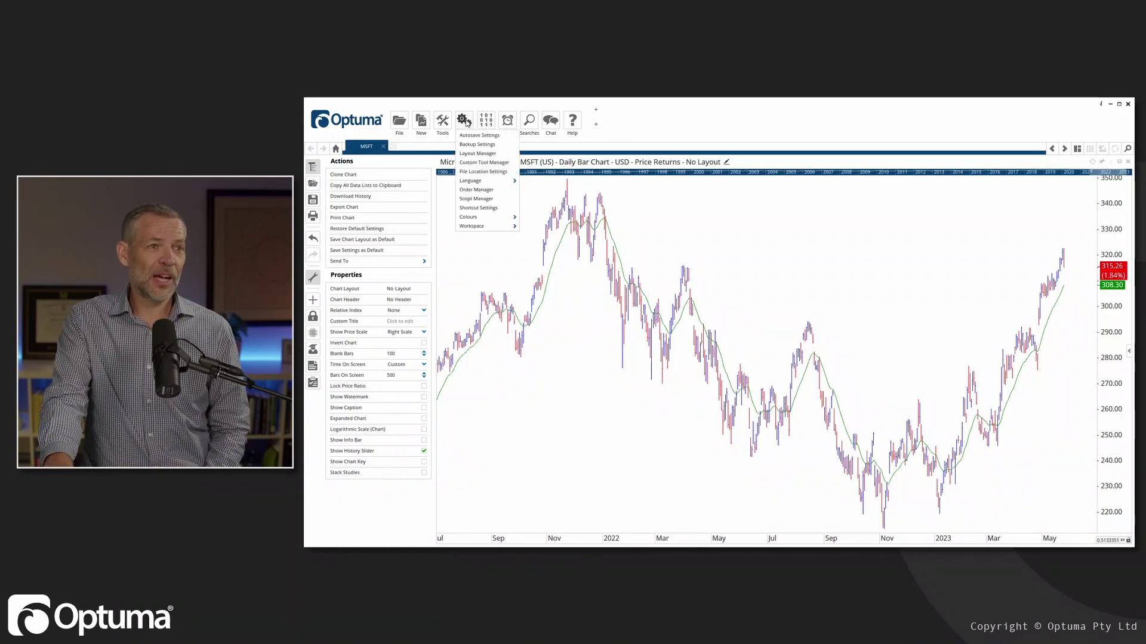
pyautogui.moveTo(471, 219)
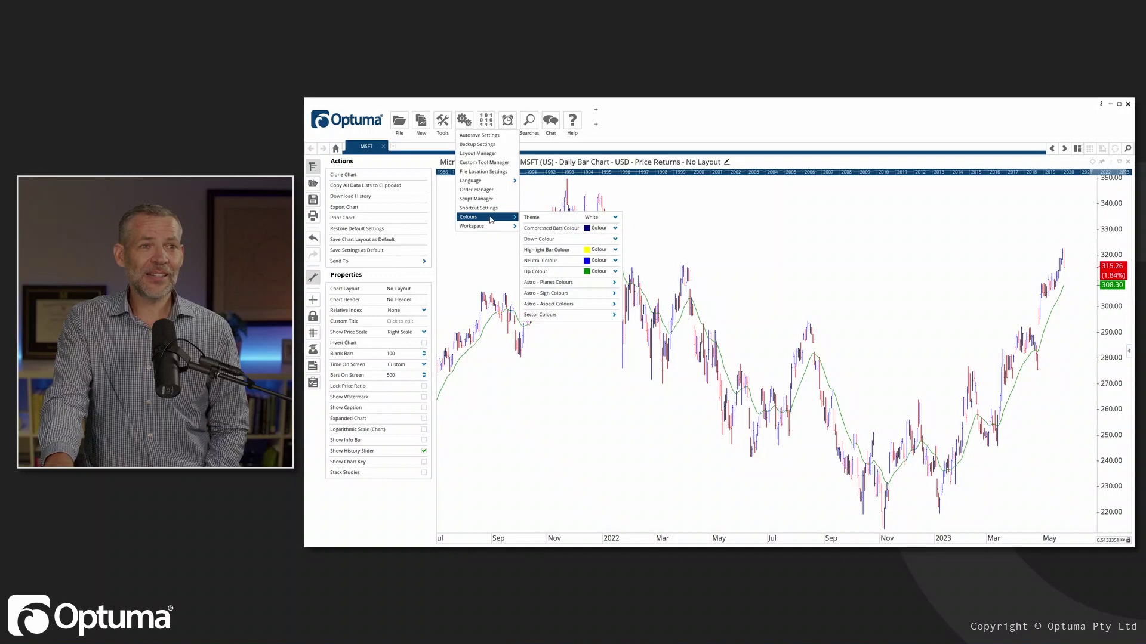
pyautogui.click(598, 220)
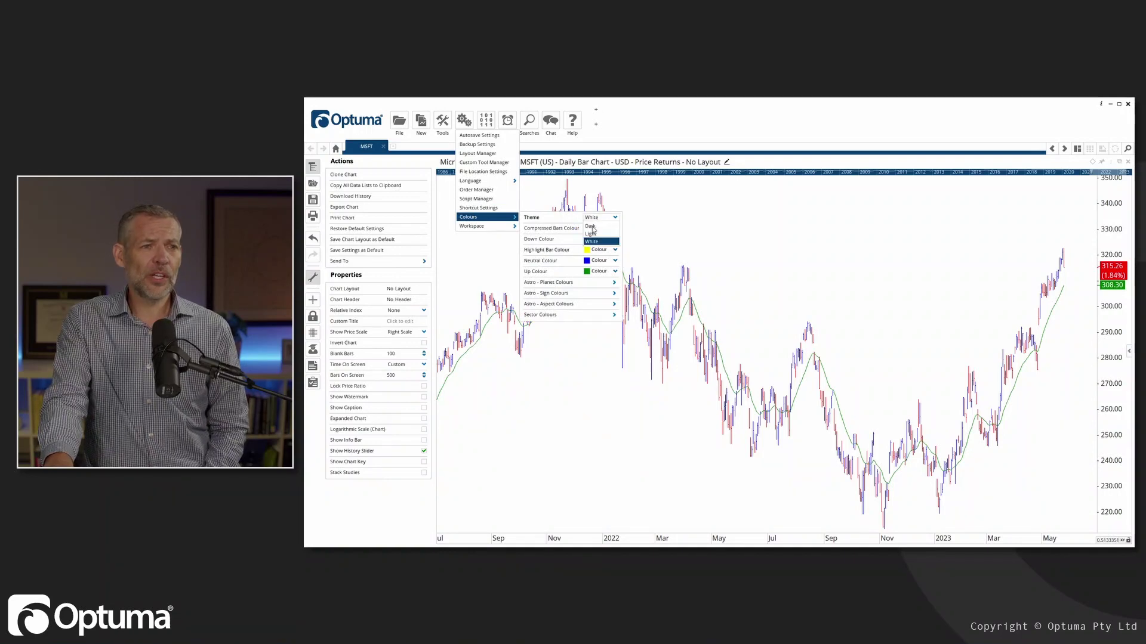
pyautogui.click(591, 226)
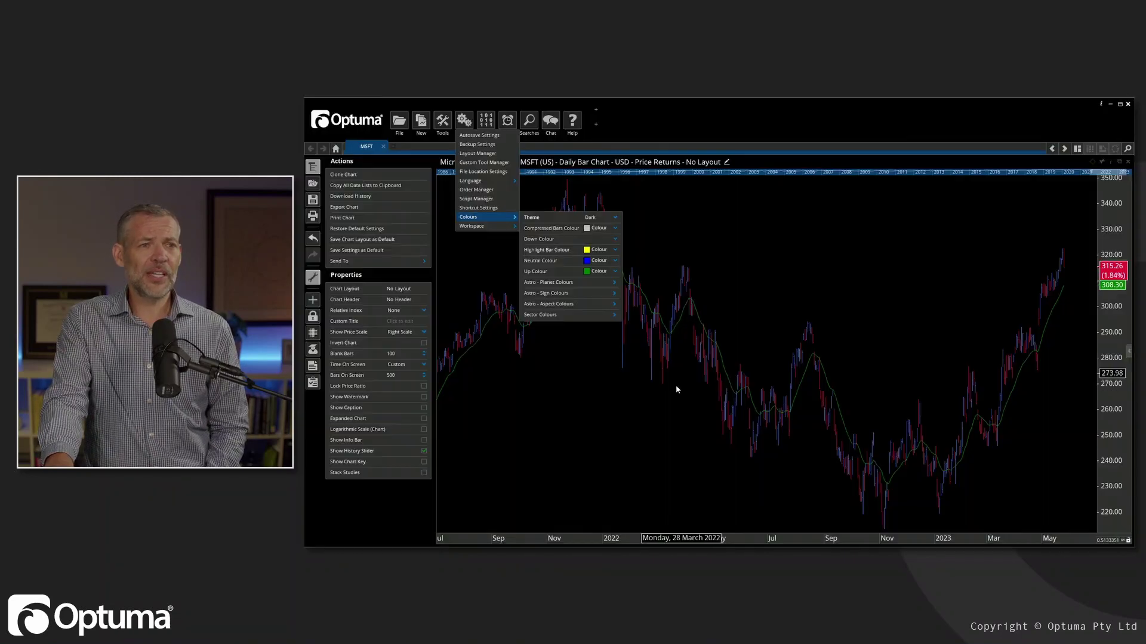
pyautogui.click(886, 313)
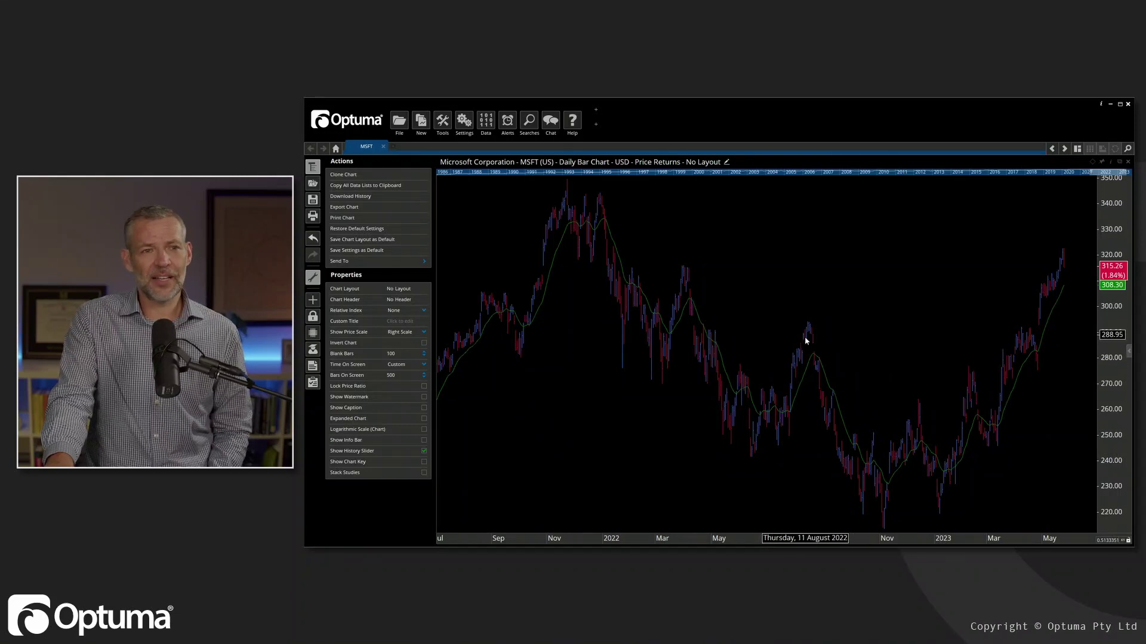
# - Switch the program's colour theme back to White
pyautogui.click(466, 124)
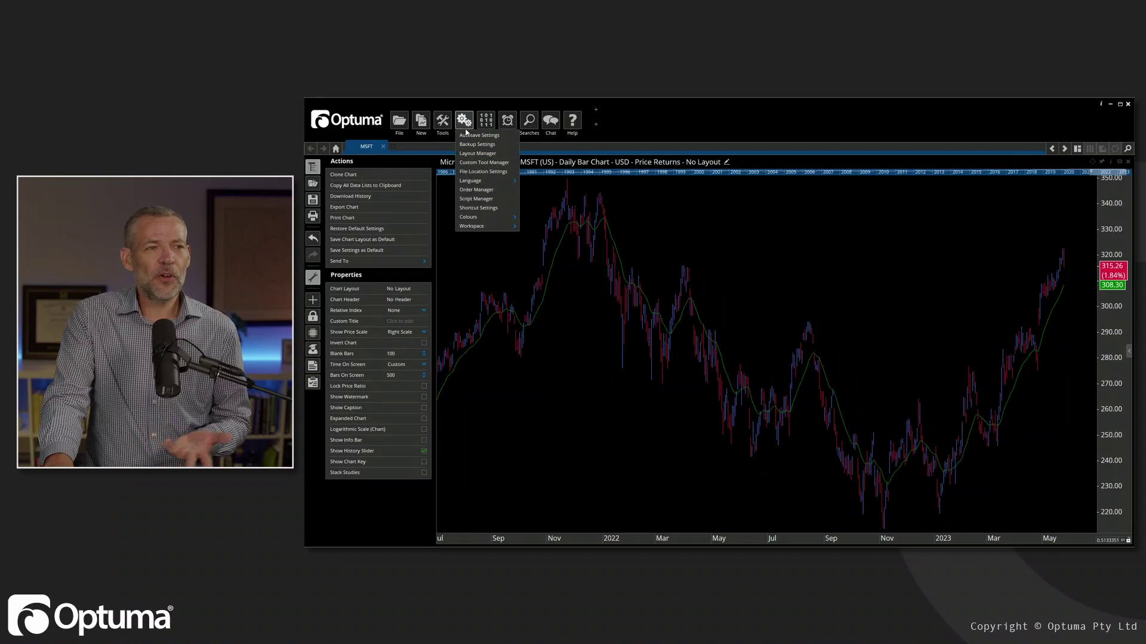
pyautogui.moveTo(492, 220)
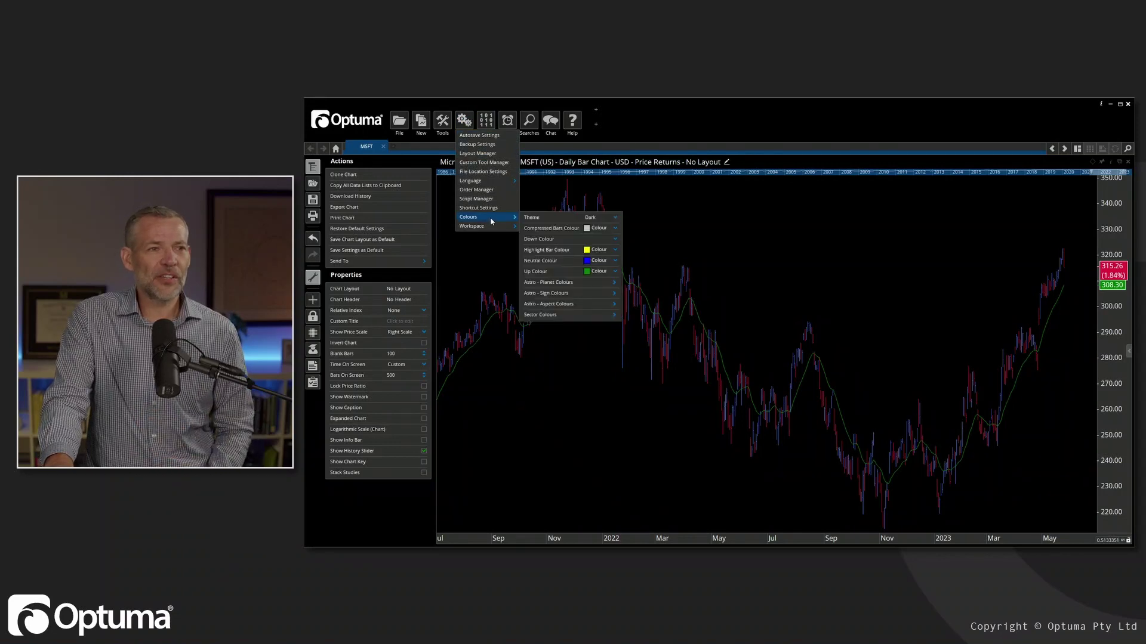
pyautogui.click(599, 219)
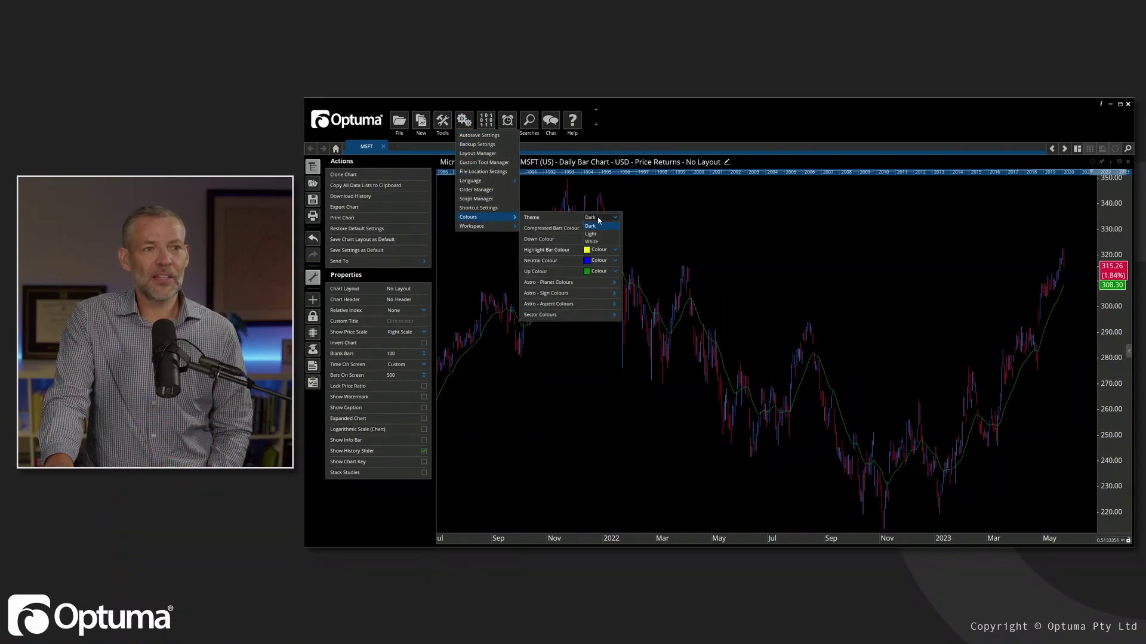
pyautogui.click(591, 241)
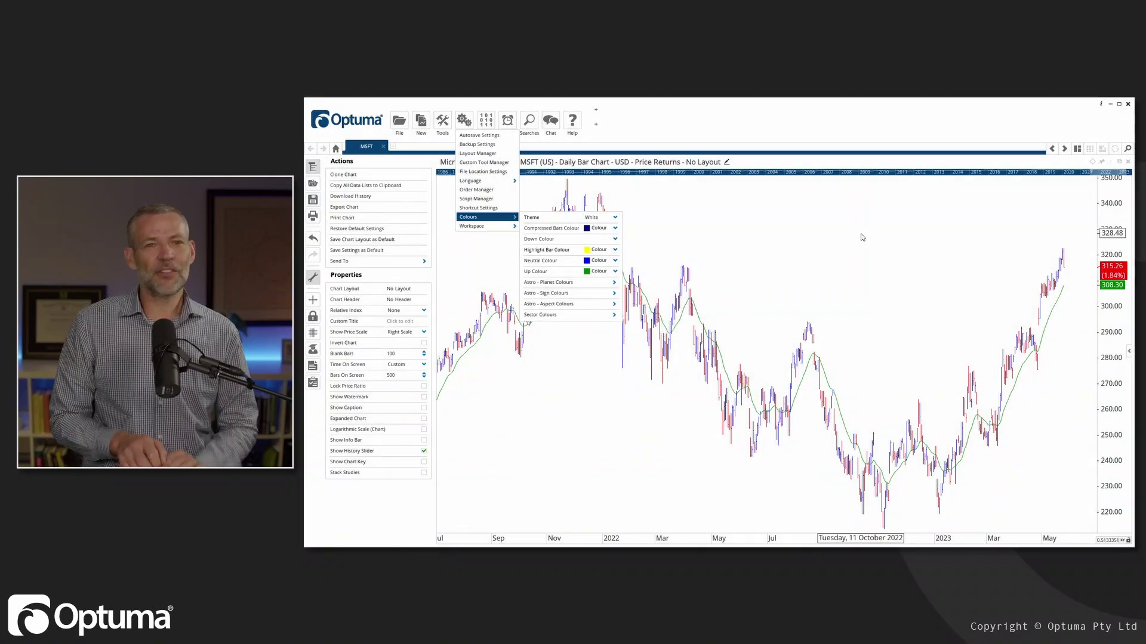
pyautogui.click(738, 243)
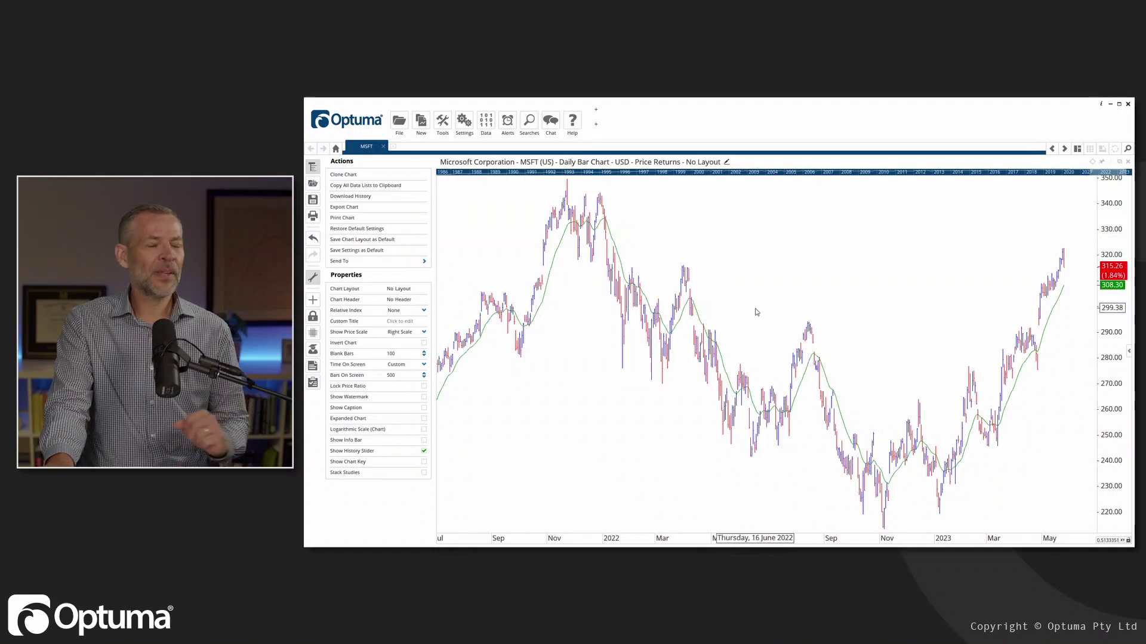
# - Add a 1 Week action to the custom toolbar and use it to switch the MSFT chart to weekly bars
pyautogui.click(596, 113)
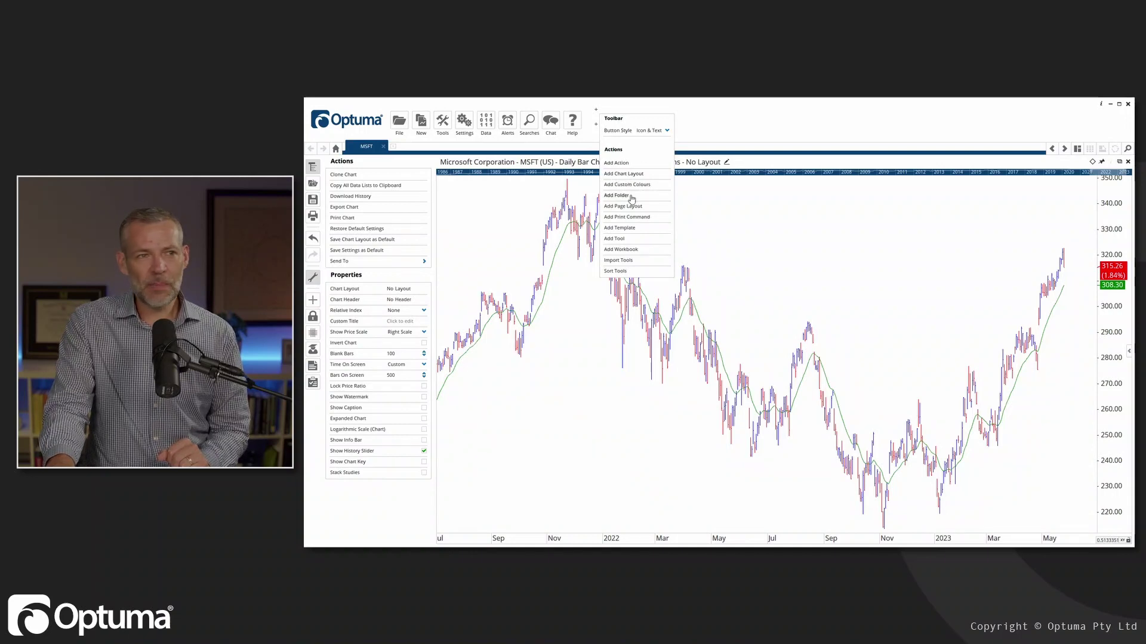
pyautogui.click(615, 164)
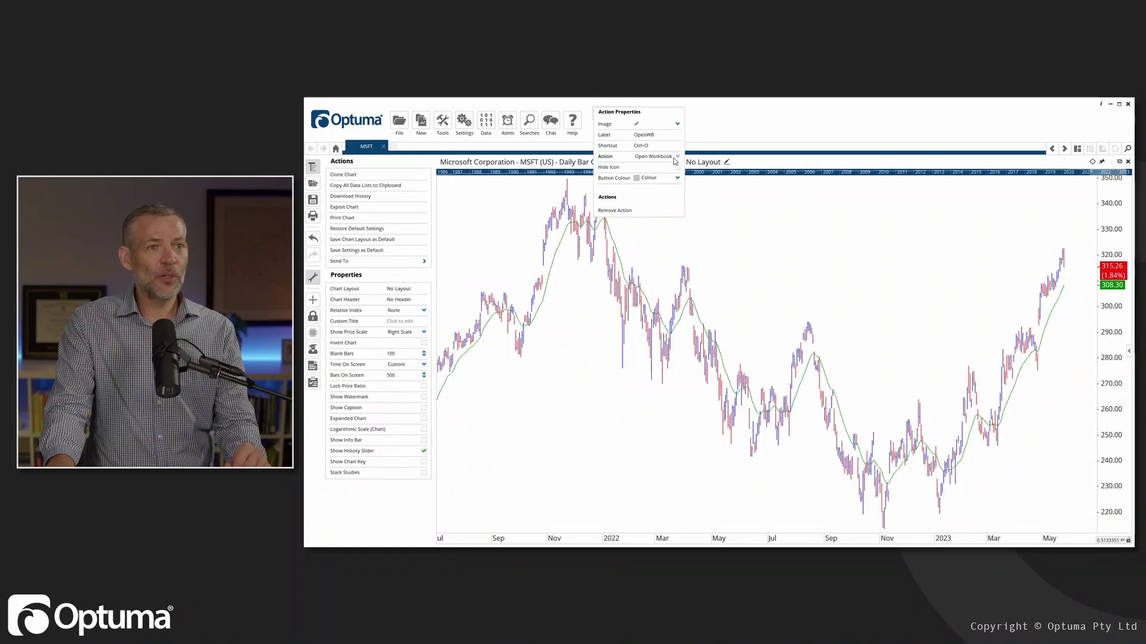
pyautogui.click(675, 158)
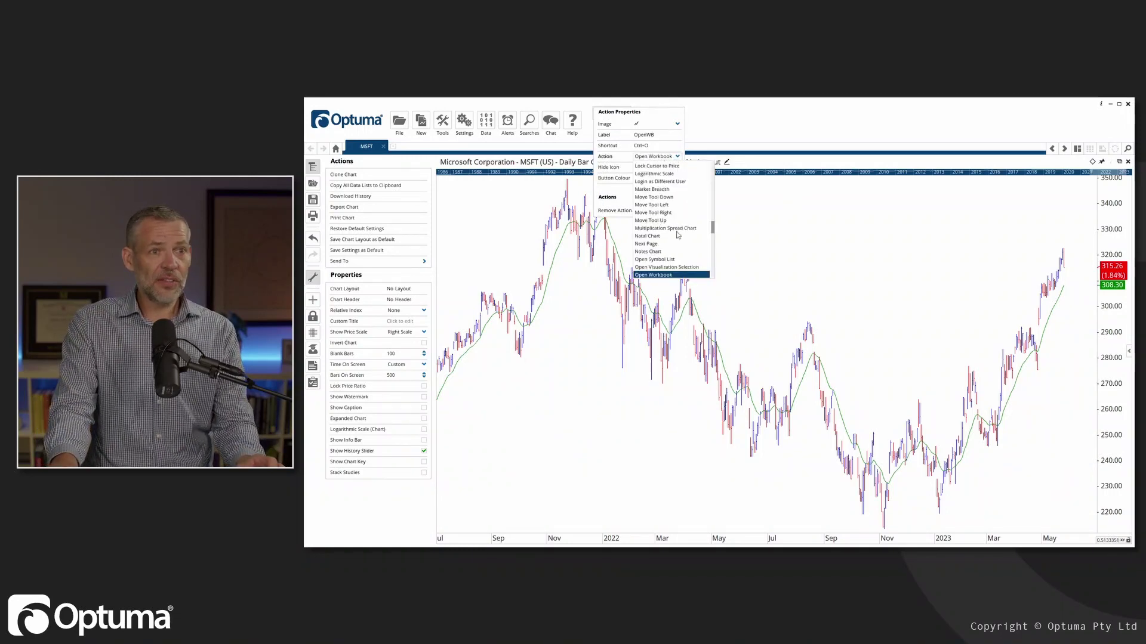
pyautogui.moveTo(712, 229); pyautogui.dragTo(712, 169)
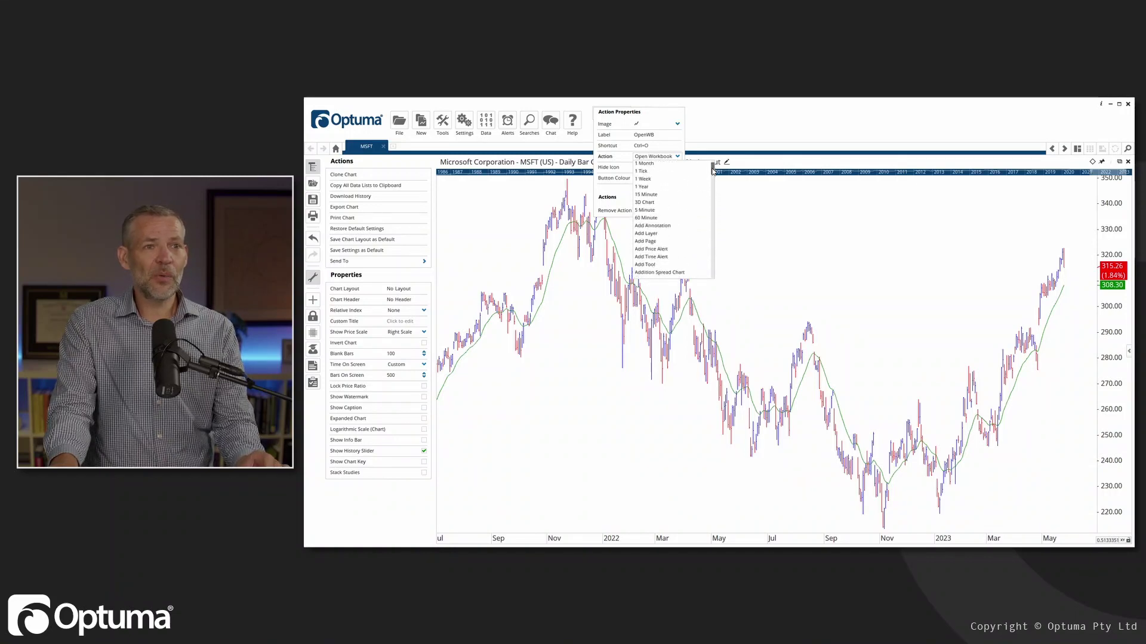
pyautogui.click(645, 179)
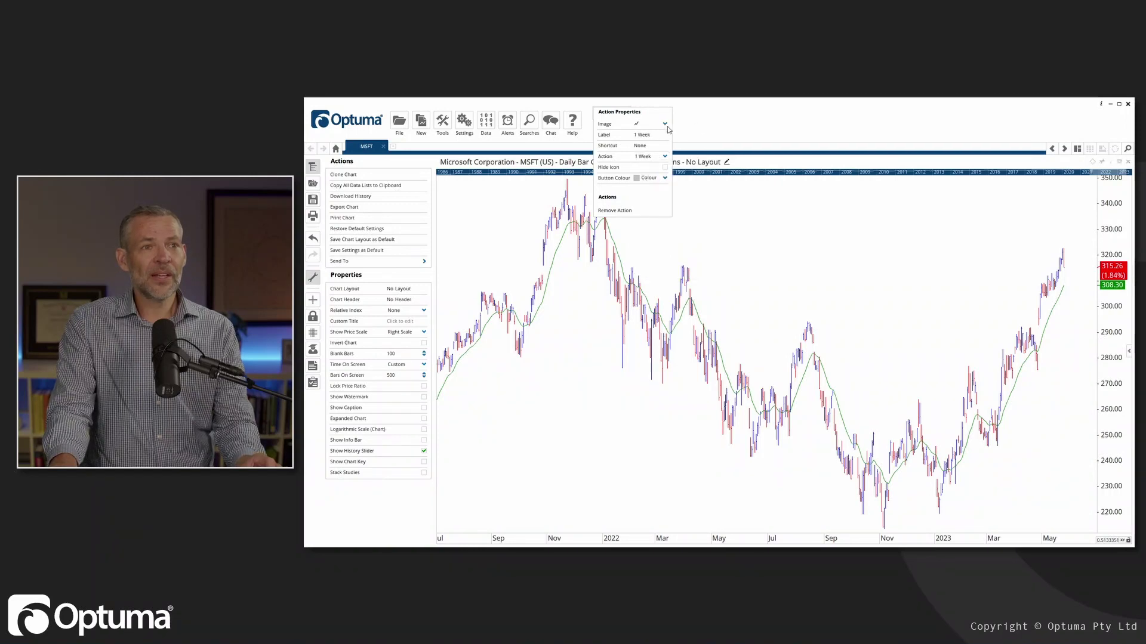
pyautogui.click(718, 130)
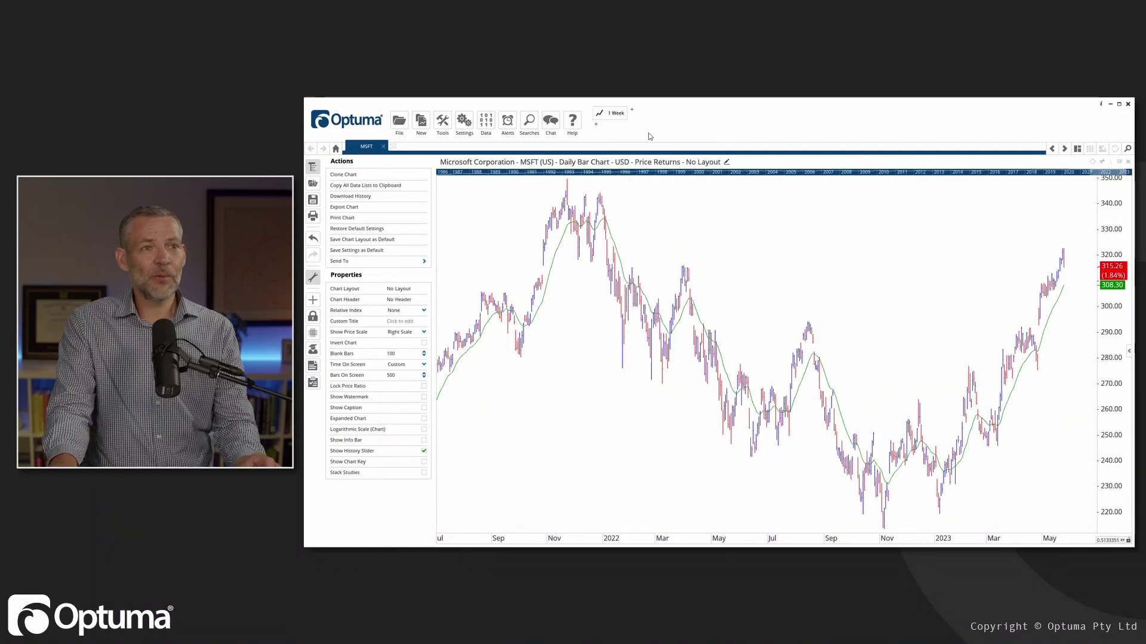
pyautogui.click(613, 116)
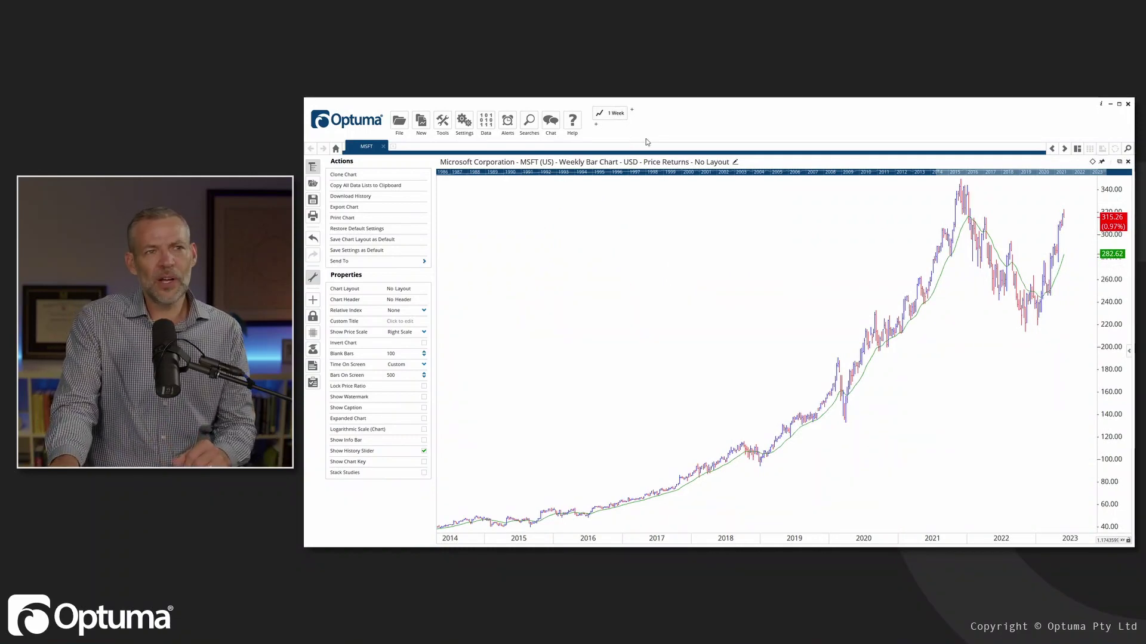
# - Relabel the 1 Week toolbar action as W and hide its icon
pyautogui.rightClick(620, 120)
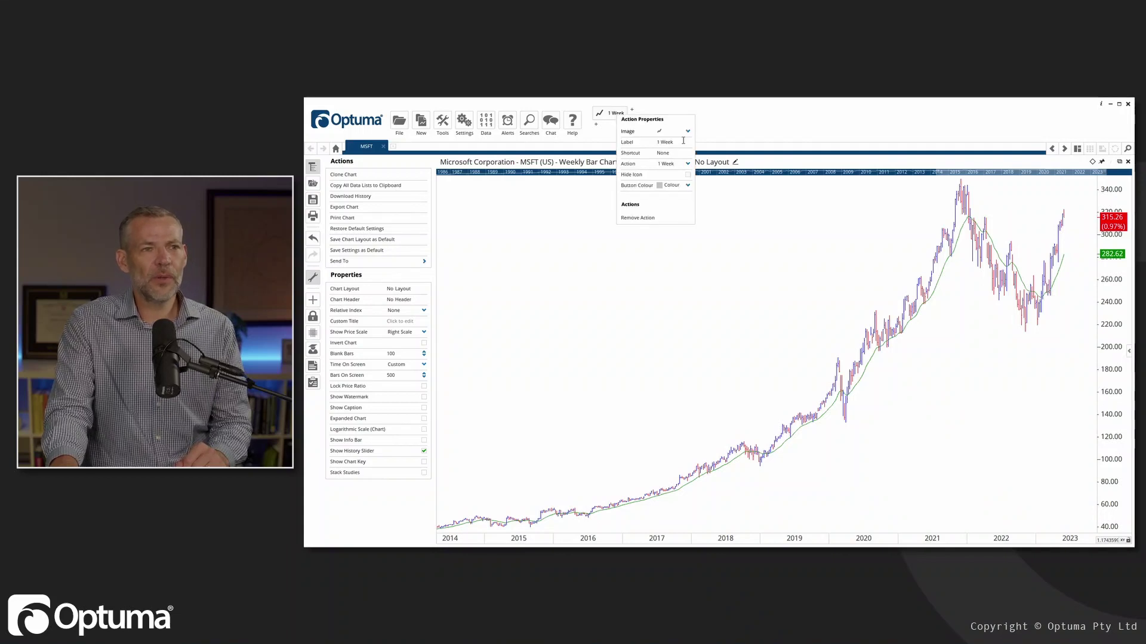
pyautogui.moveTo(682, 141); pyautogui.dragTo(653, 150)
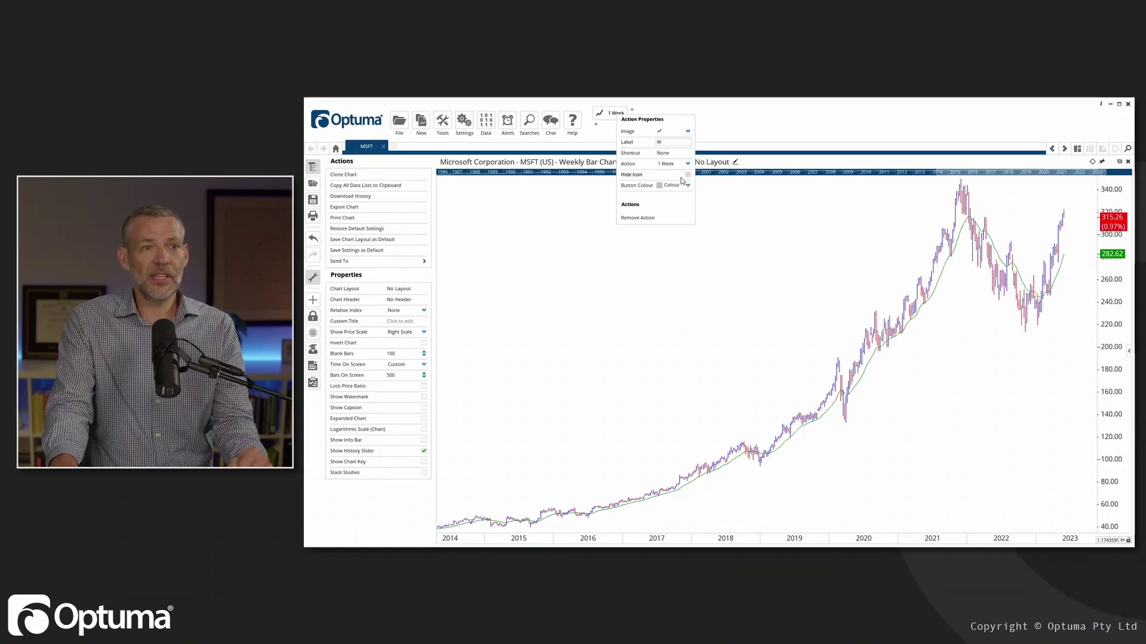
pyautogui.click(687, 179)
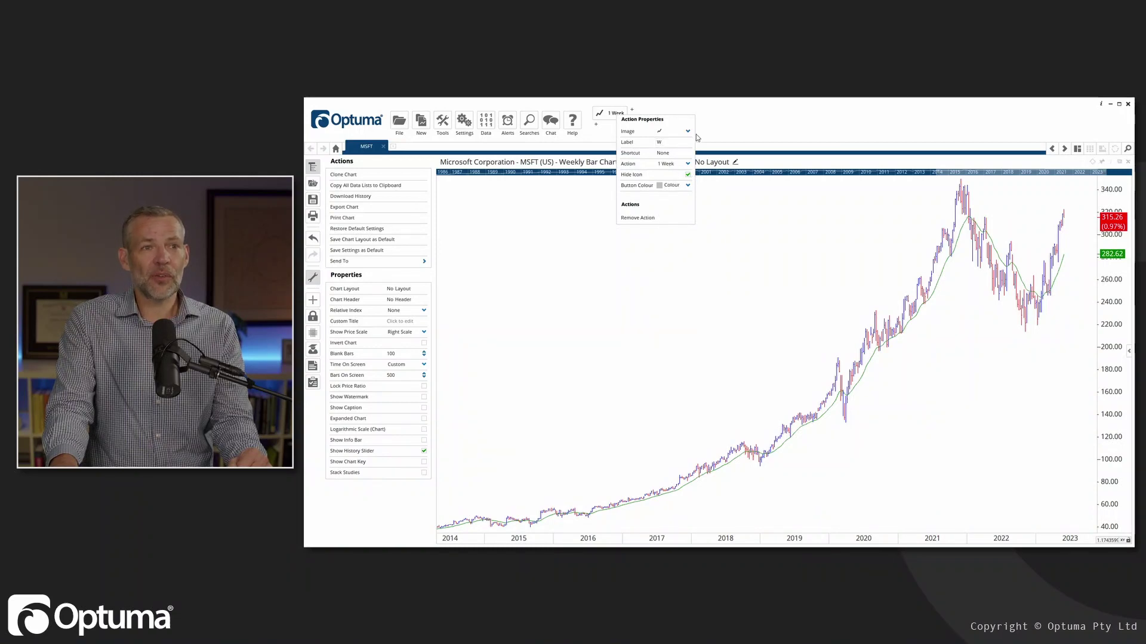
pyautogui.click(732, 112)
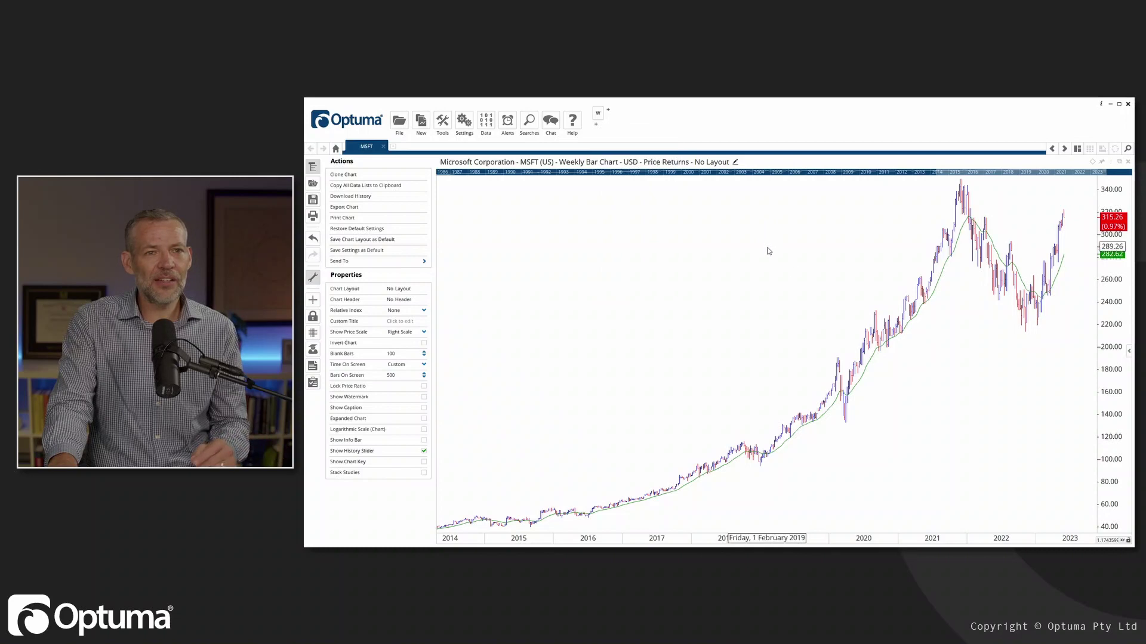
# - Add the chart's 20 period exponential moving average to the custom toolbar twice, once in each row
pyautogui.click(867, 369)
pyautogui.click(854, 373)
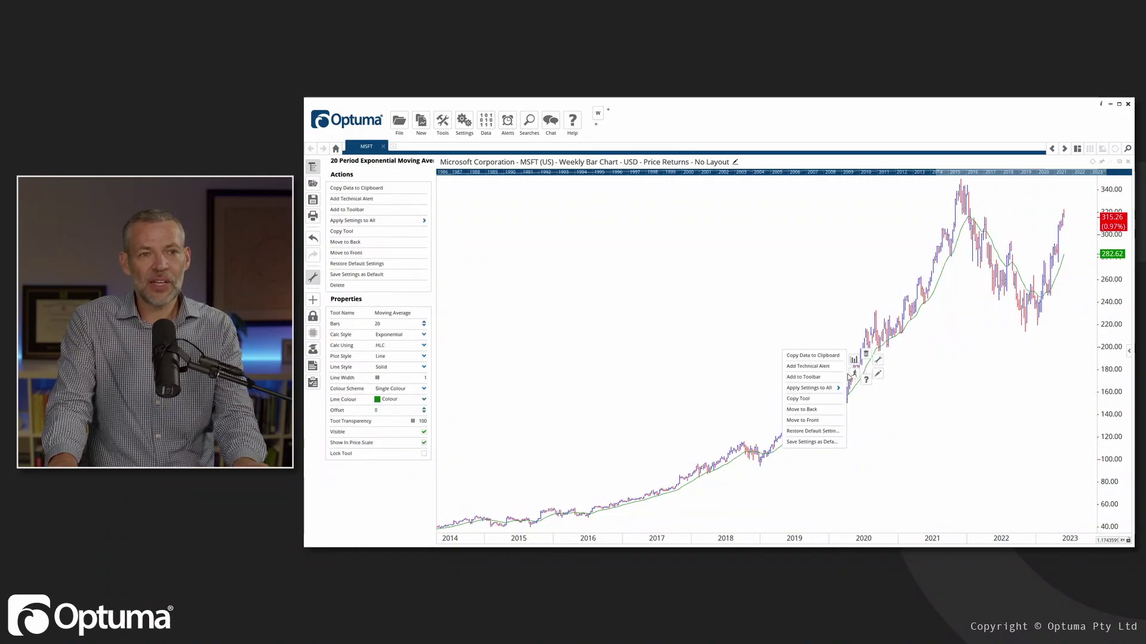
pyautogui.click(808, 377)
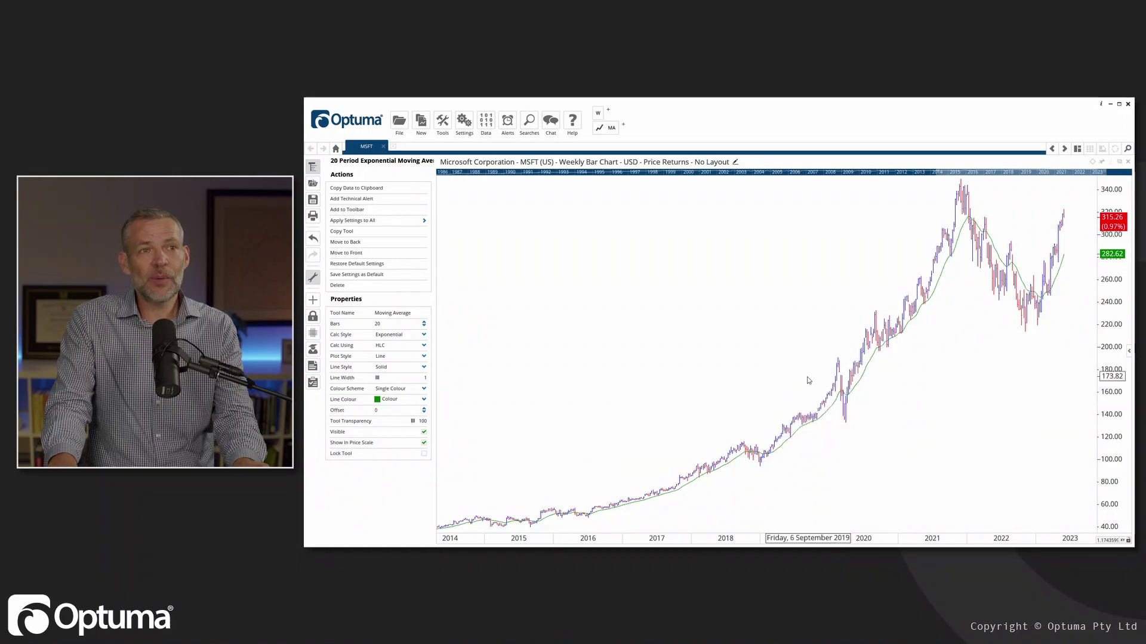
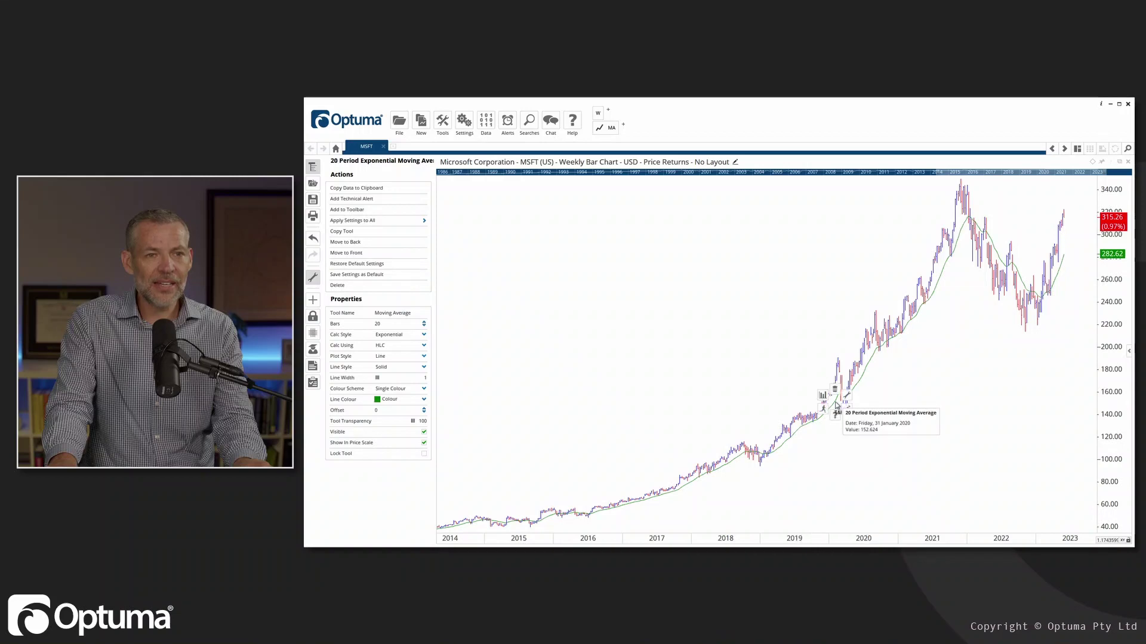
pyautogui.rightClick(836, 406)
pyautogui.click(779, 413)
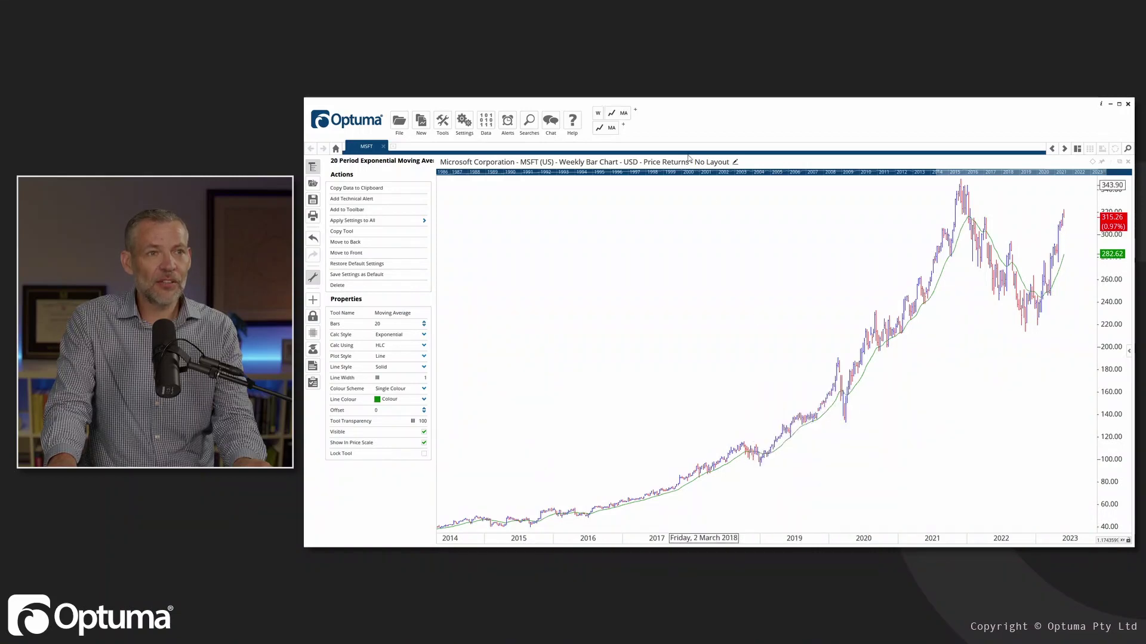
# - Relabel the upper-row MA toolbar tool as MA(50) and set its Bars to 50
pyautogui.rightClick(622, 115)
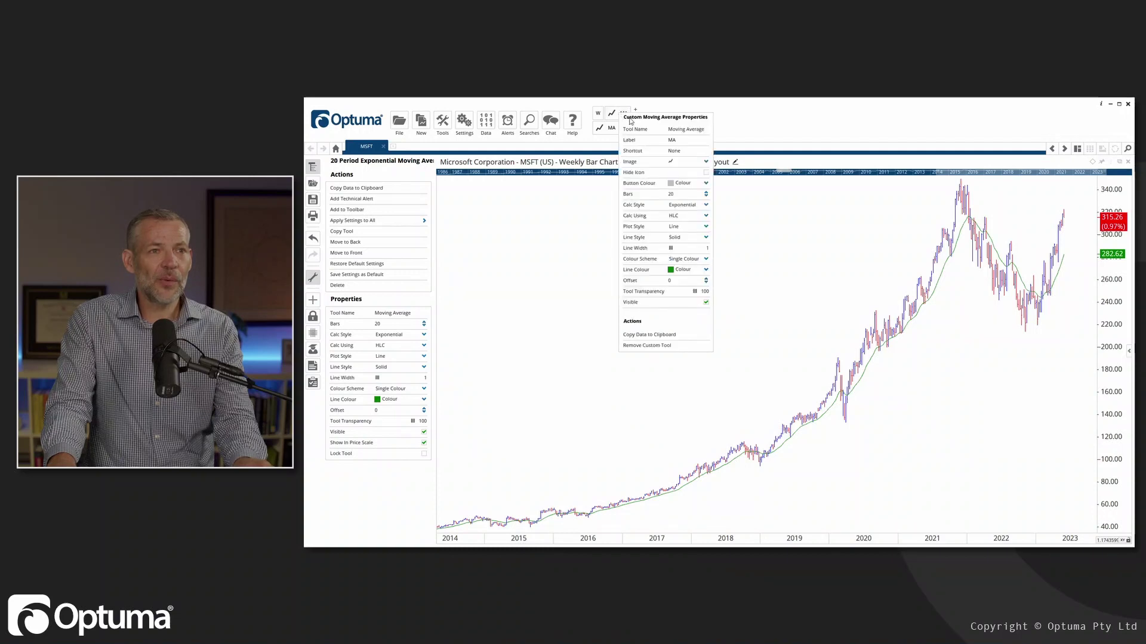
pyautogui.click(679, 141)
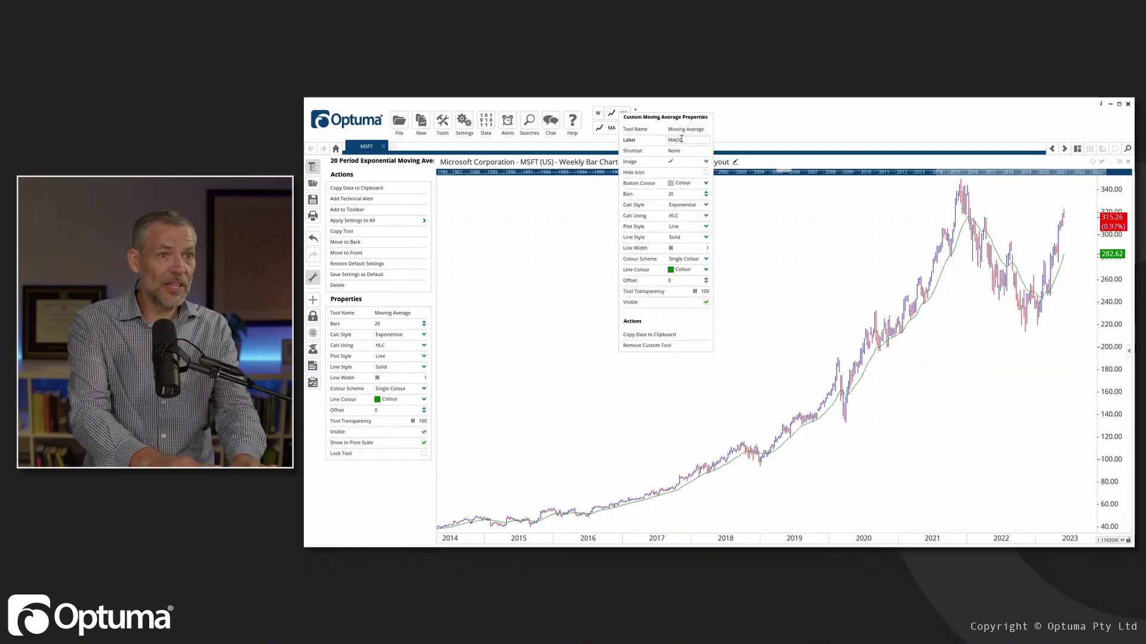
pyautogui.write('(50')
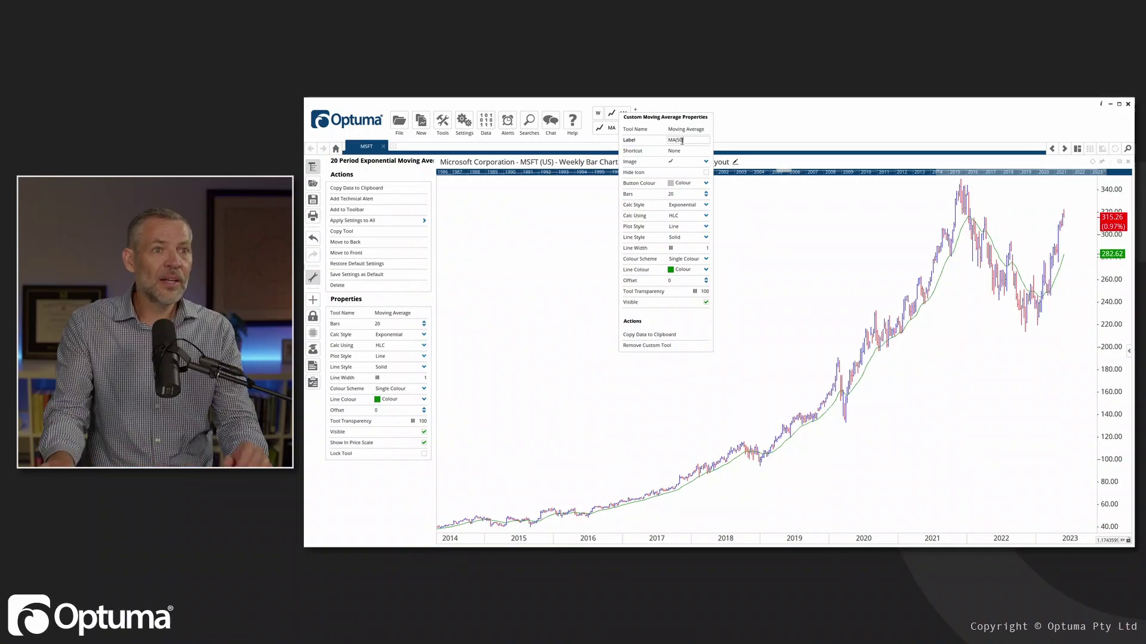
pyautogui.click(679, 193)
pyautogui.write('50')
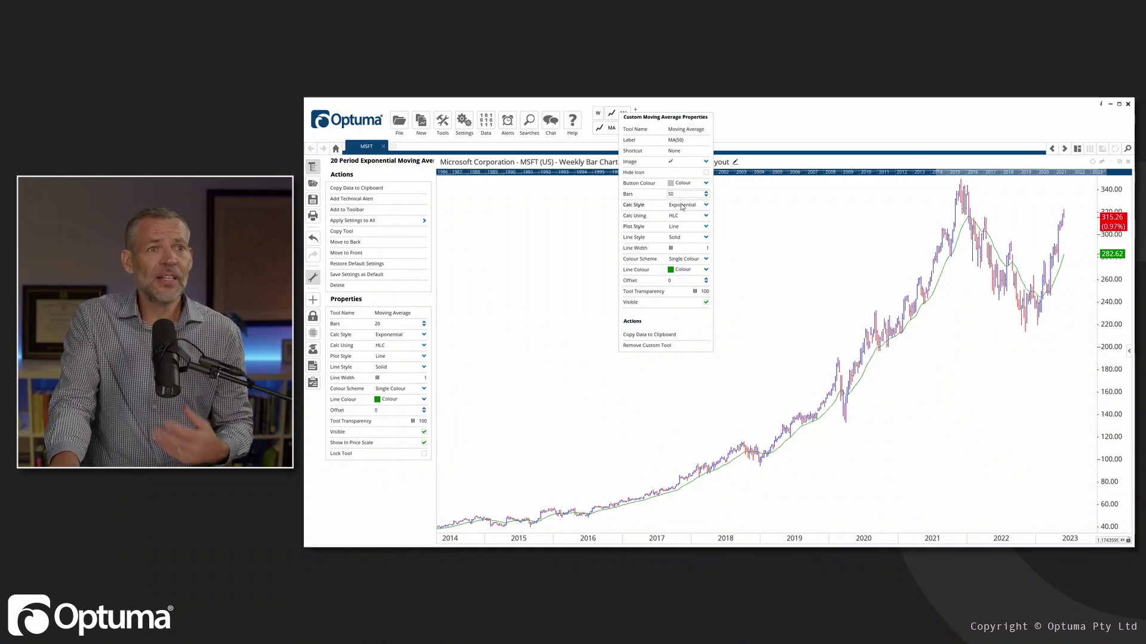
pyautogui.click(735, 125)
# - Relabel the lower-row MA toolbar tool as MA(20)
pyautogui.rightClick(605, 130)
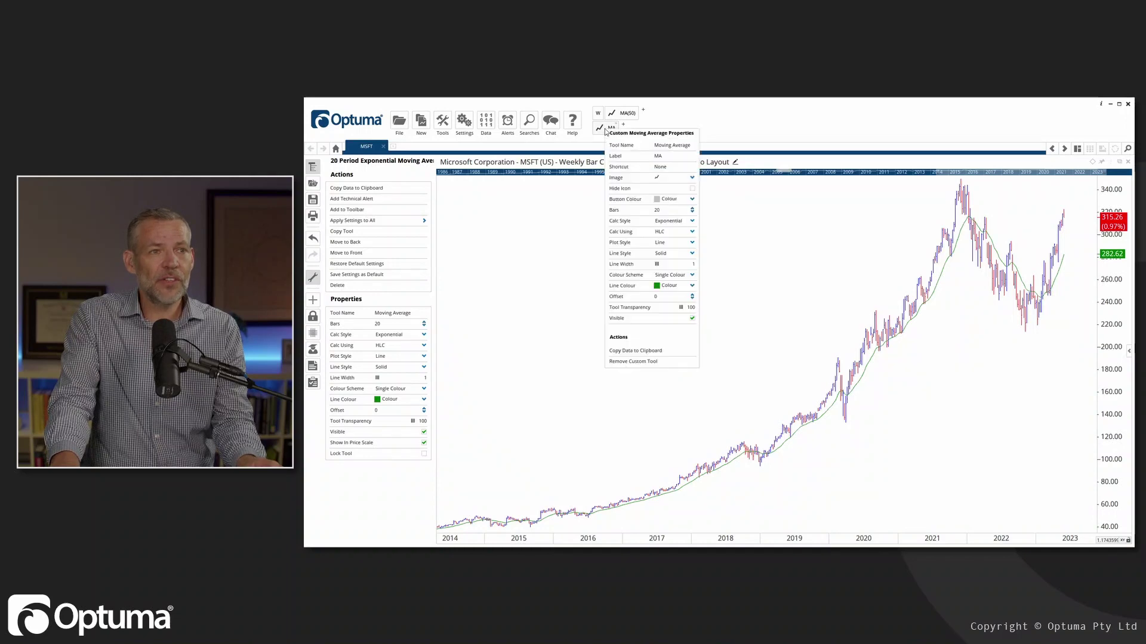
pyautogui.click(665, 157)
pyautogui.write('(20')
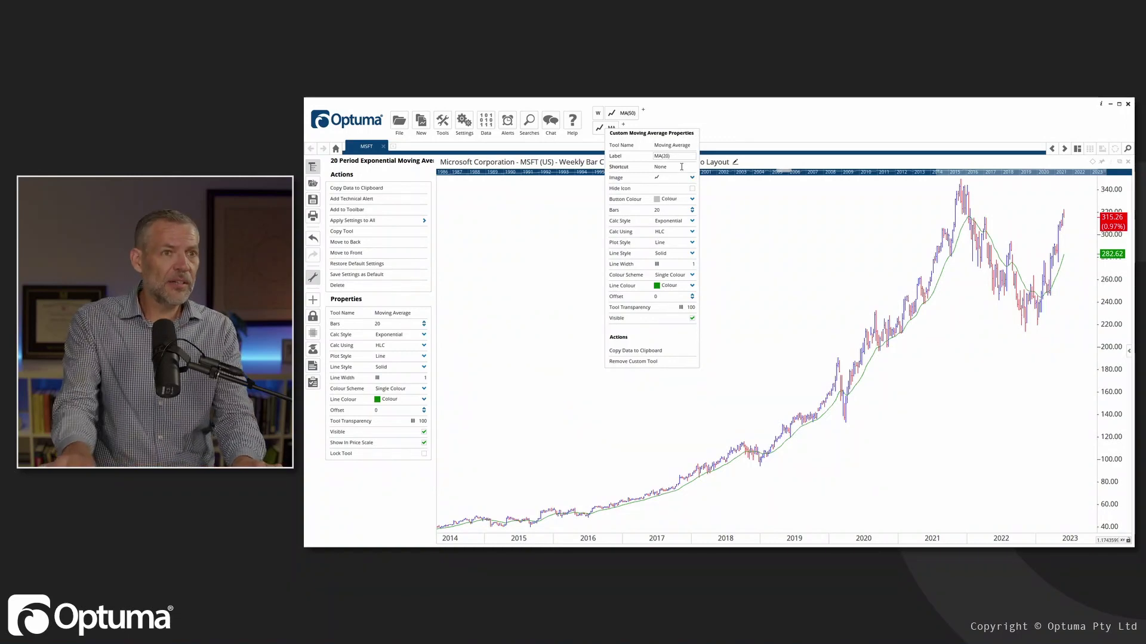
pyautogui.click(741, 135)
# - Add a folder labelled Avgs to the lower row of the custom toolbar
pyautogui.click(631, 125)
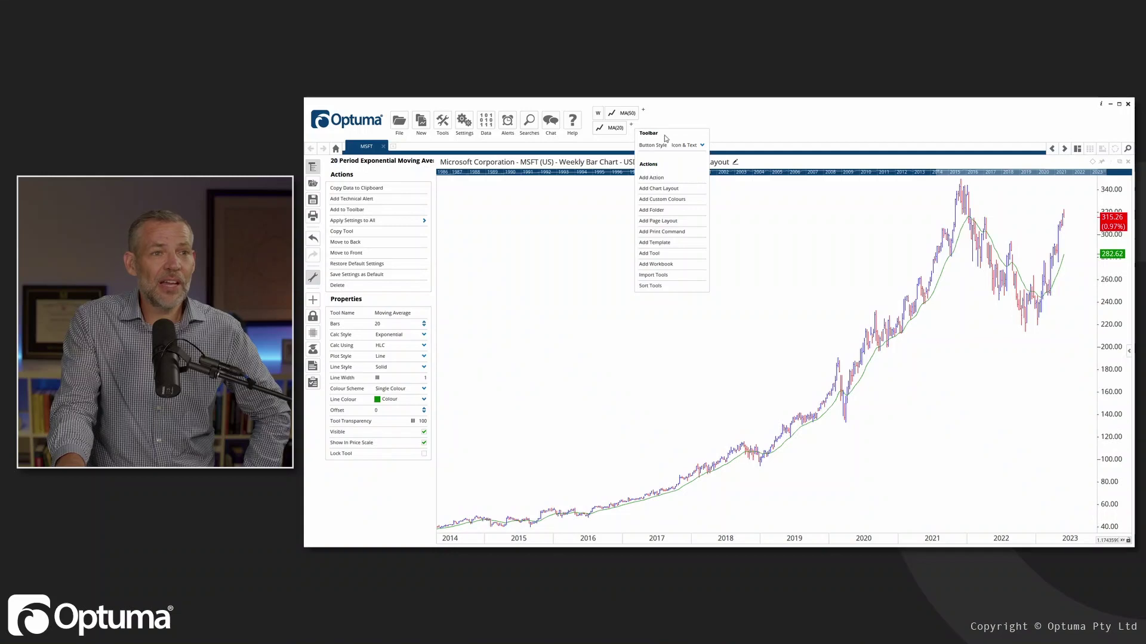
pyautogui.click(651, 210)
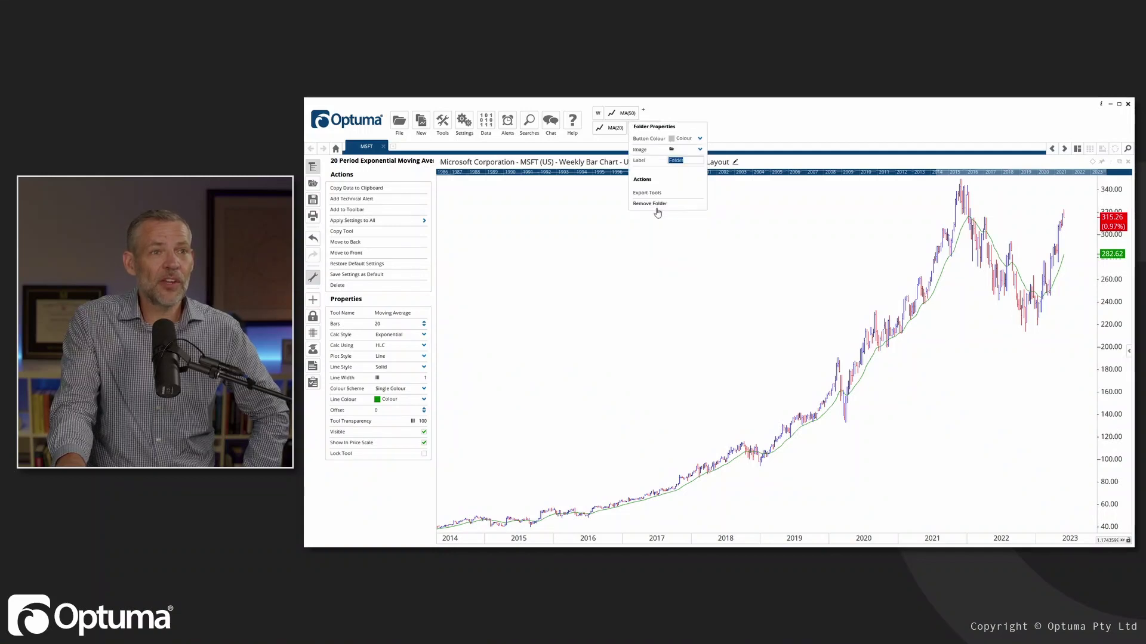
pyautogui.write('Avgs')
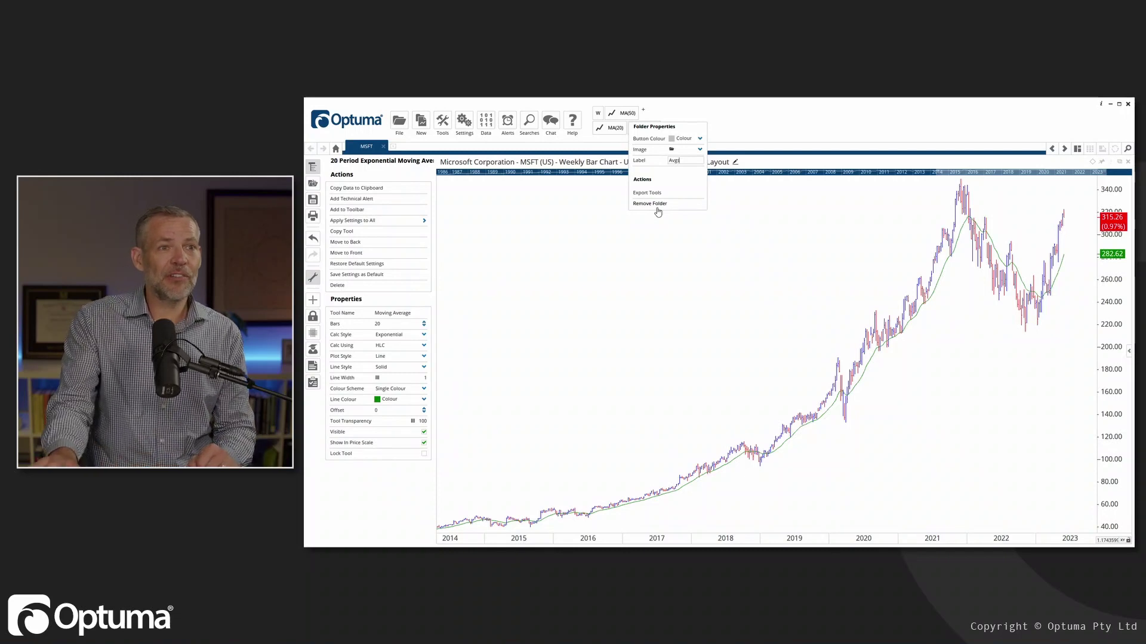
pyautogui.click(740, 126)
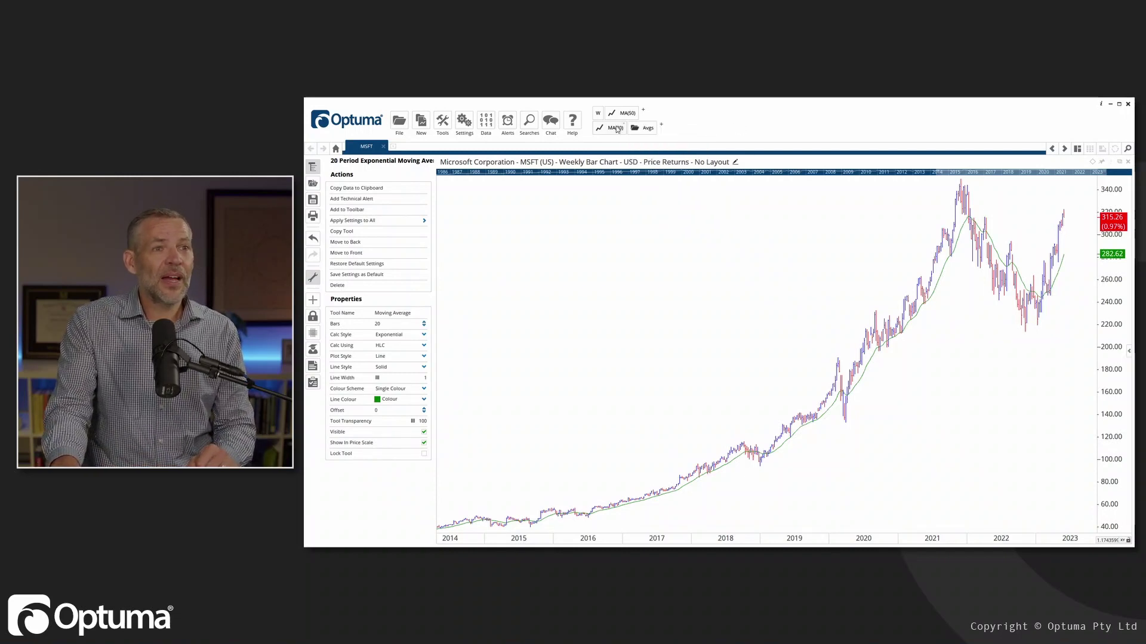
# - Move the MA(20) and MA(50) tools into the Avgs toolbar folder
pyautogui.moveTo(624, 113); pyautogui.dragTo(614, 139)
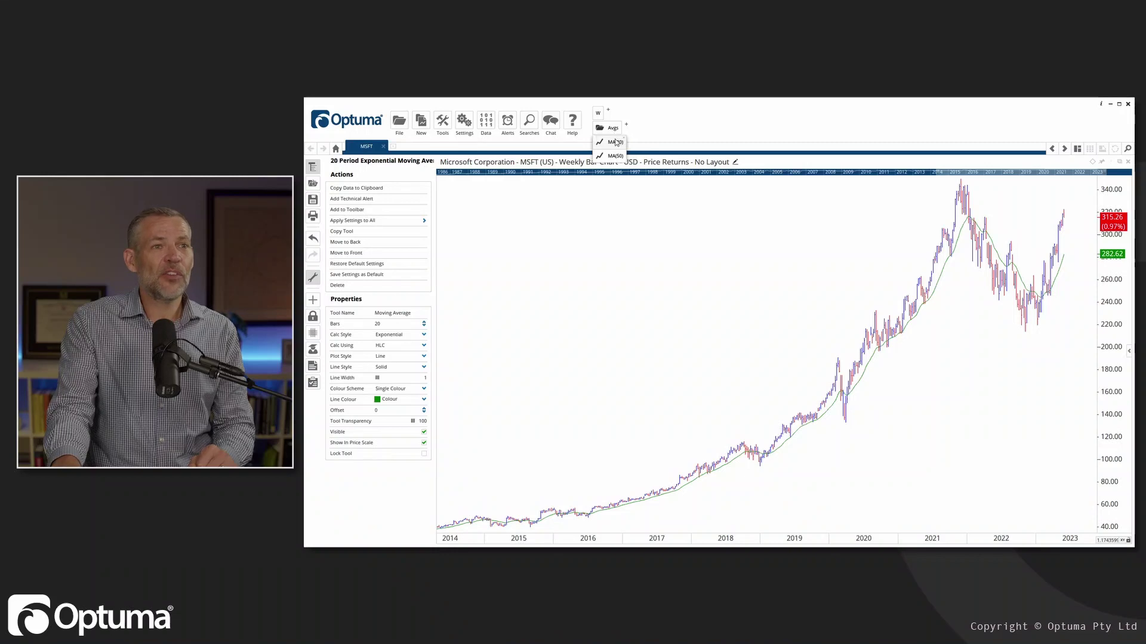
pyautogui.click(614, 129)
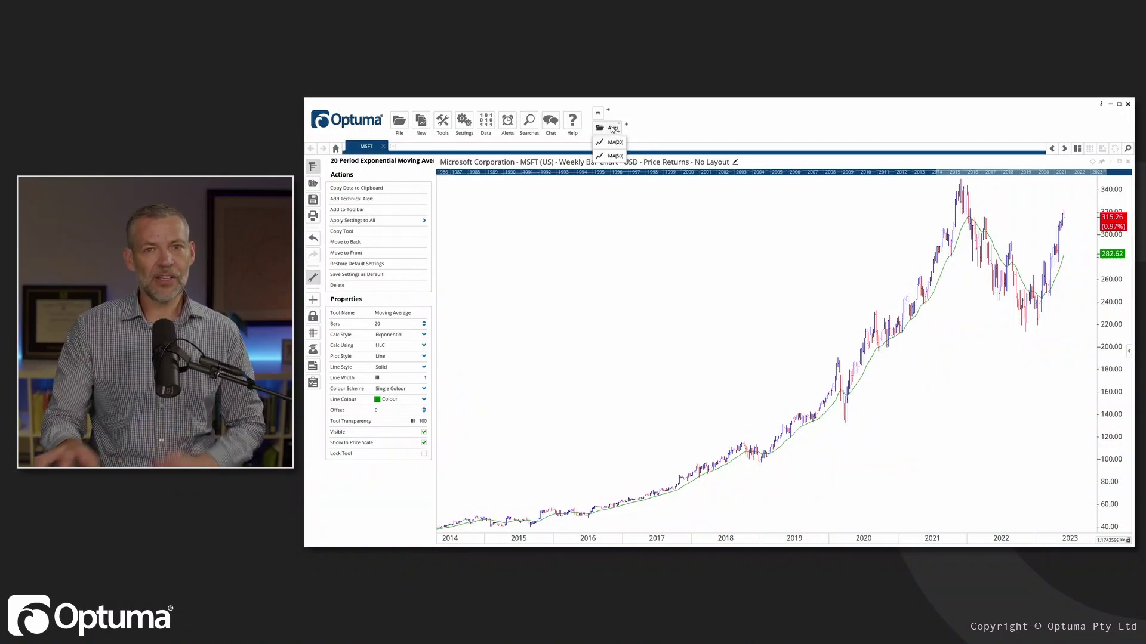
pyautogui.click(613, 129)
# - Apply the MA(20) and MA(50) tools from the Avgs folder to the MSFT chart
pyautogui.click(609, 130)
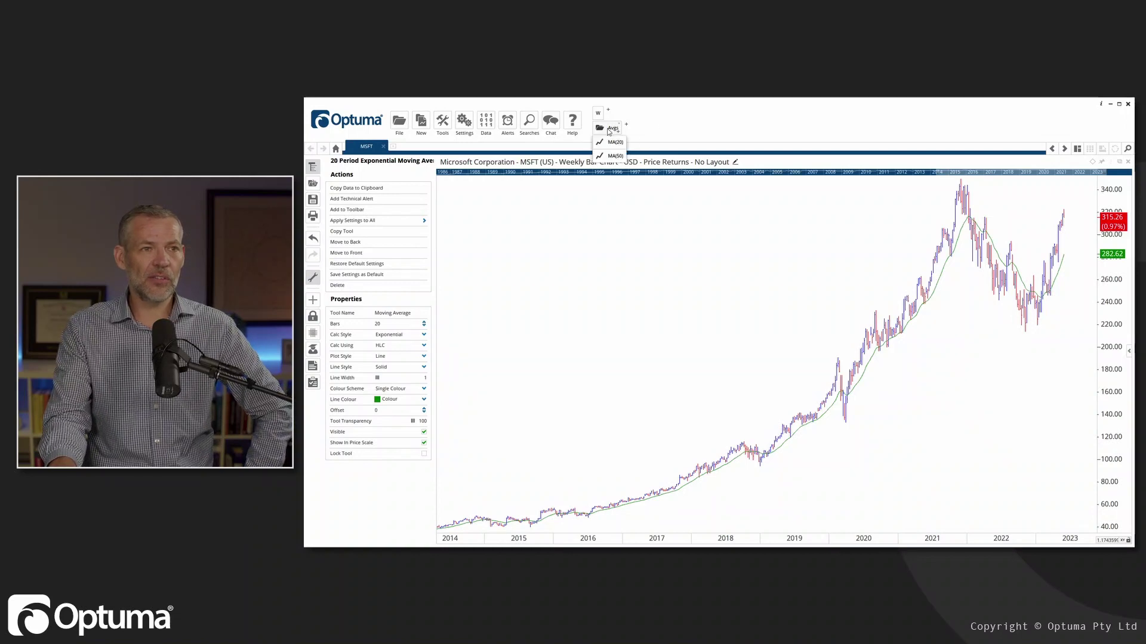
pyautogui.click(612, 143)
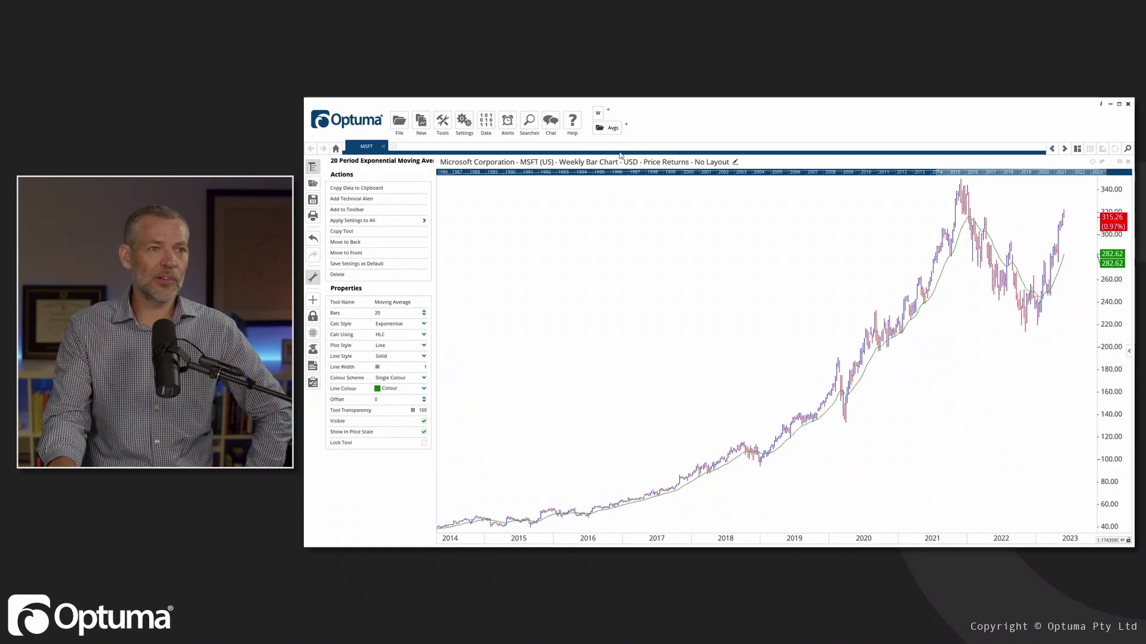
pyautogui.click(612, 129)
pyautogui.click(615, 156)
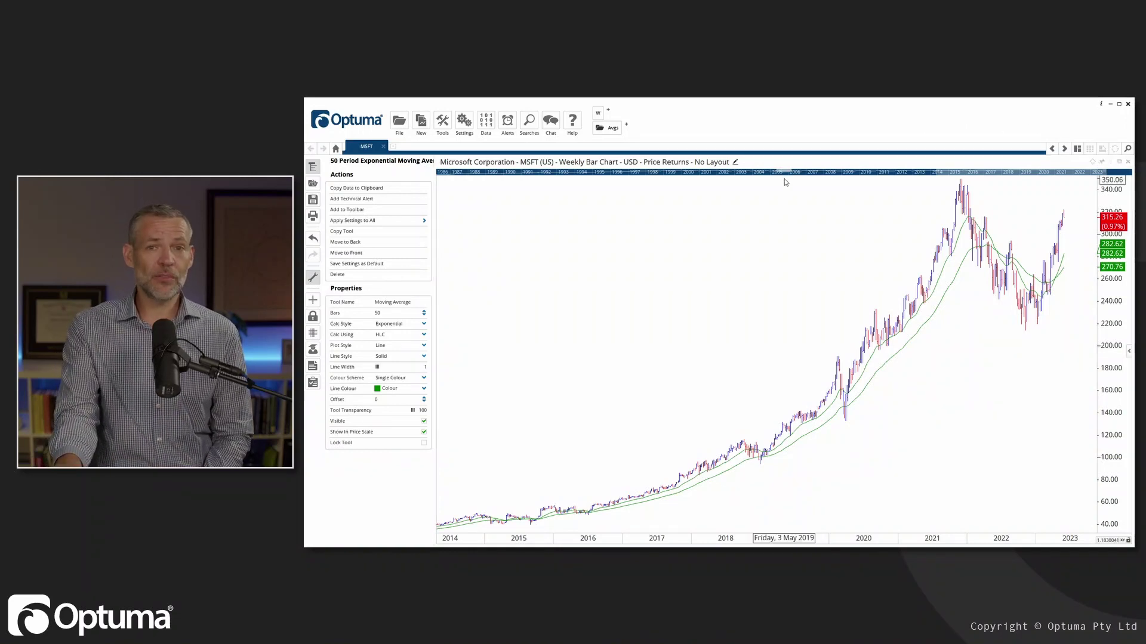
# - Assign the shortcut Ctrl+Shift+W to the W toolbar action
pyautogui.rightClick(600, 114)
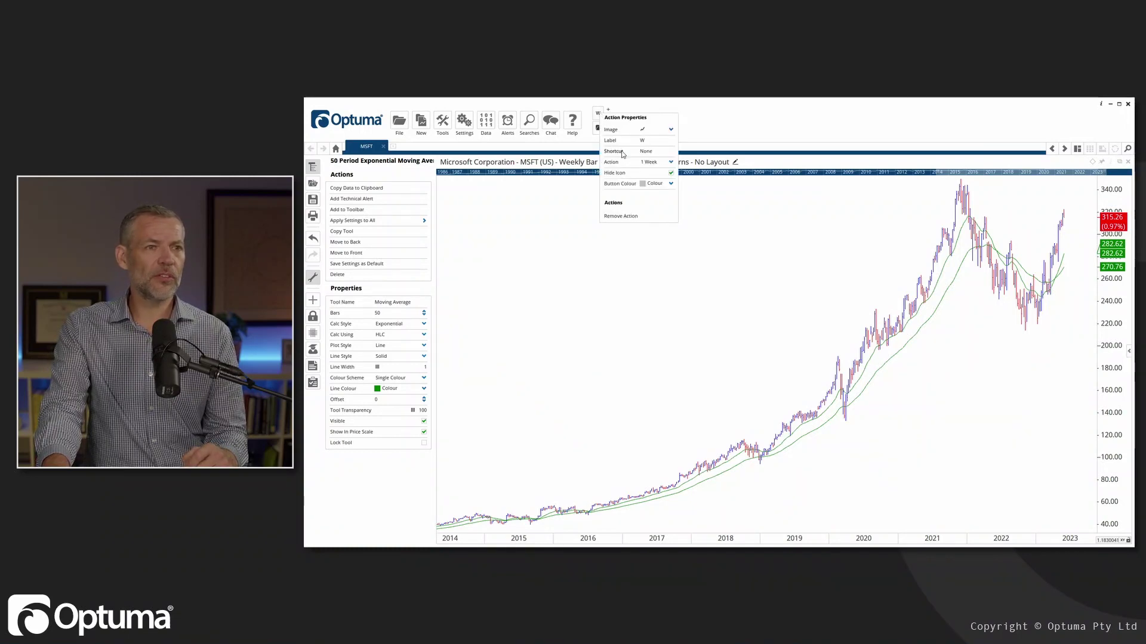
pyautogui.click(647, 150)
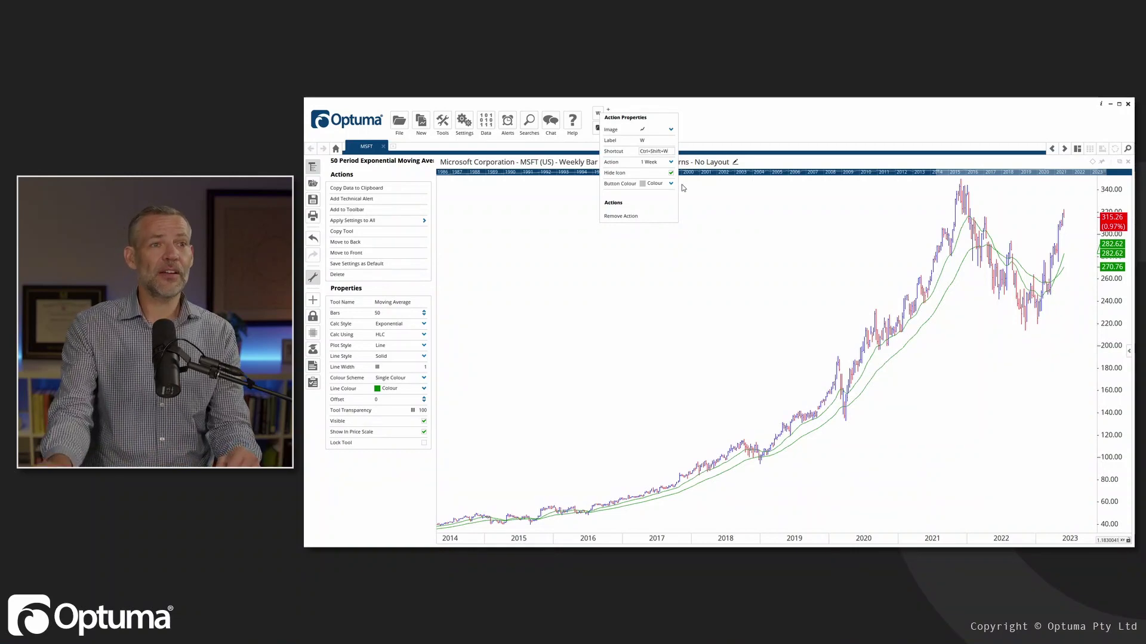
pyautogui.click(722, 220)
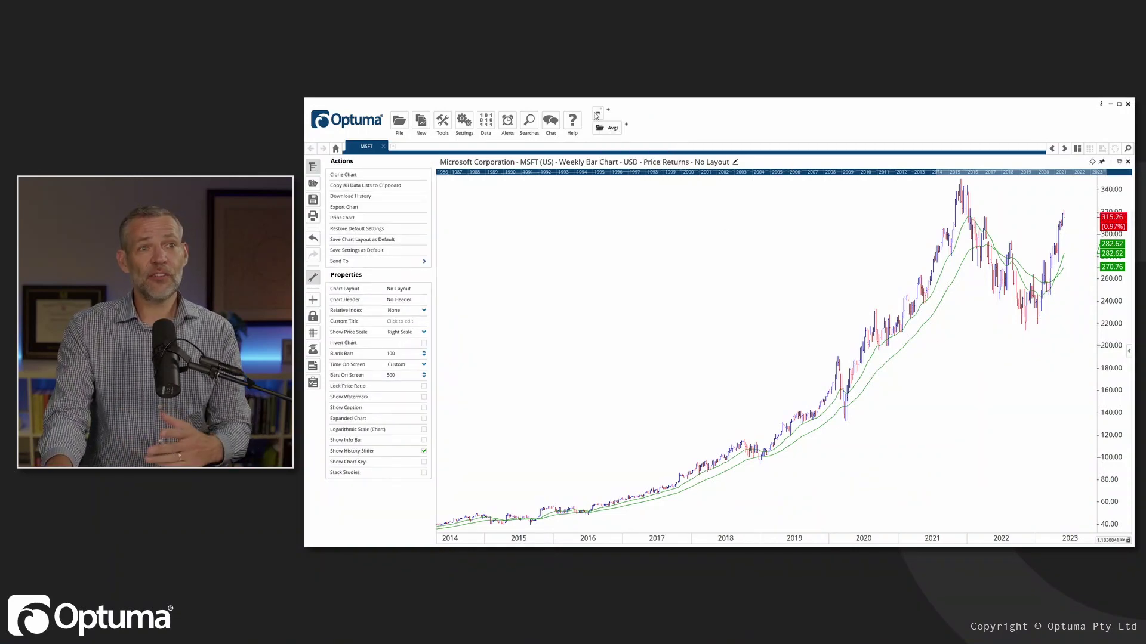
# - Test the W action's shortcut by switching the MSFT chart to monthly bars and back to weekly
pyautogui.click(571, 163)
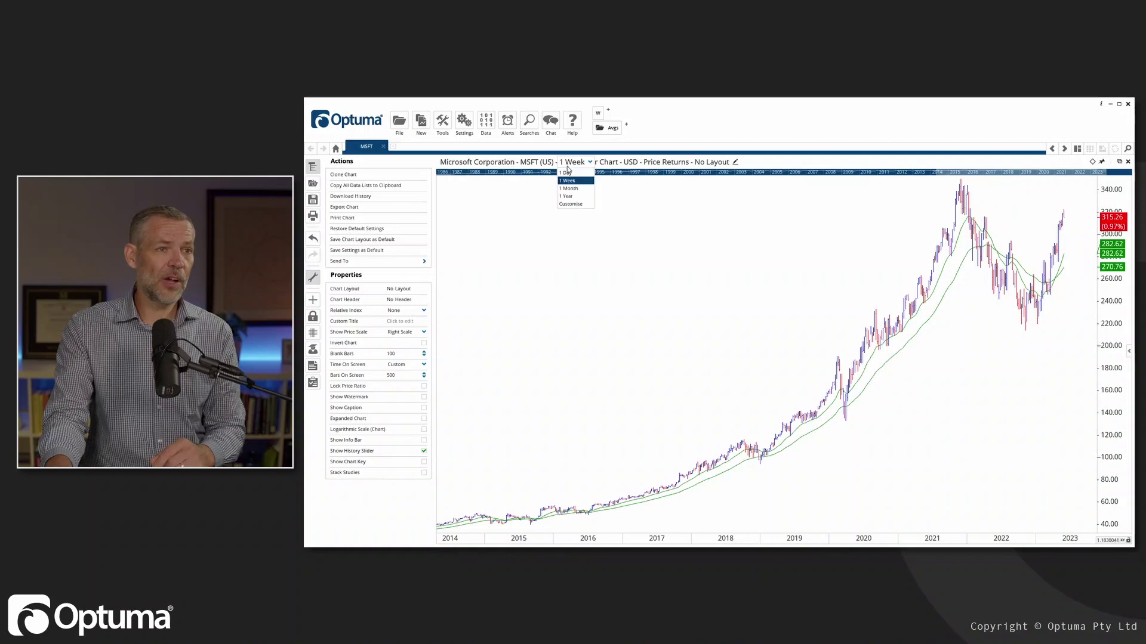
pyautogui.click(577, 197)
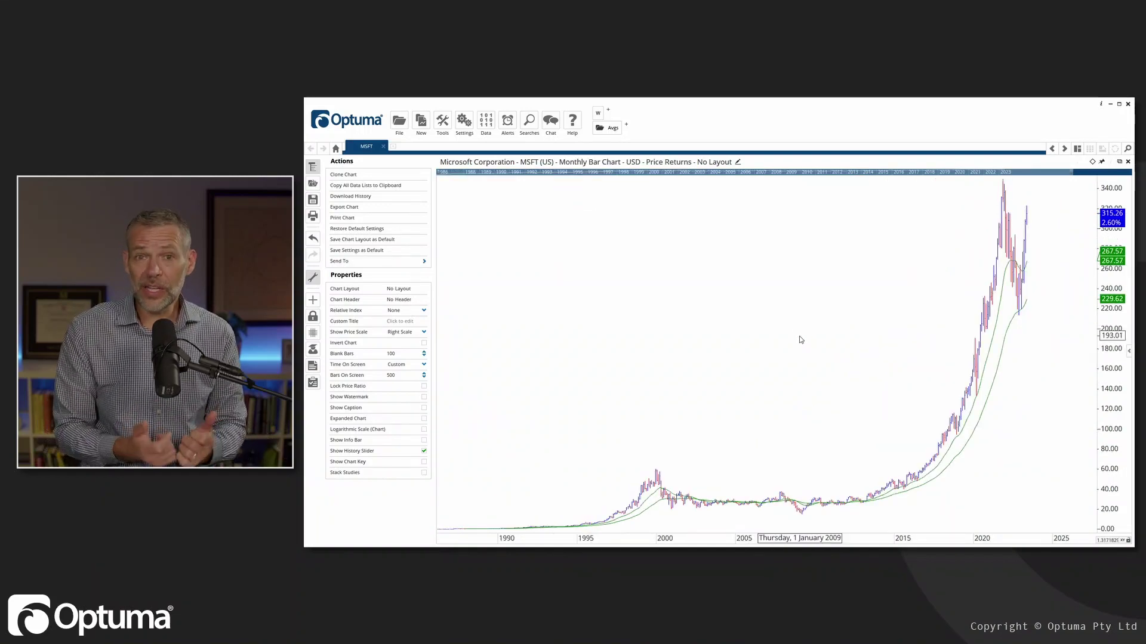
pyautogui.press('w')
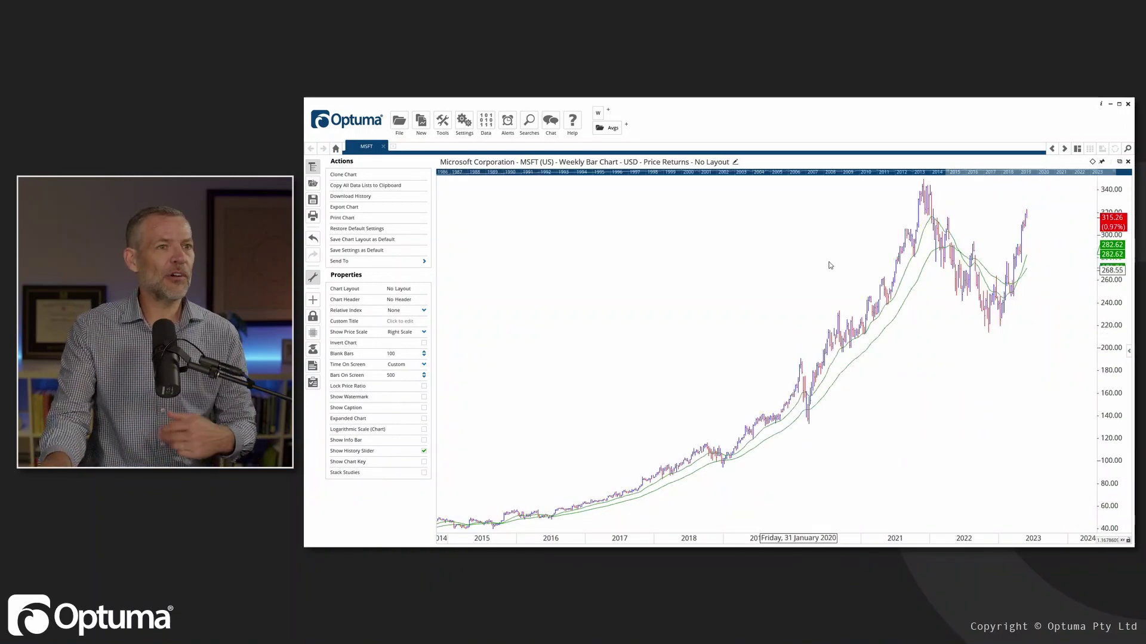
# - Review the Shortcuts list in General Settings, from the File commands down to the page navigation and tiling commands
pyautogui.click(463, 122)
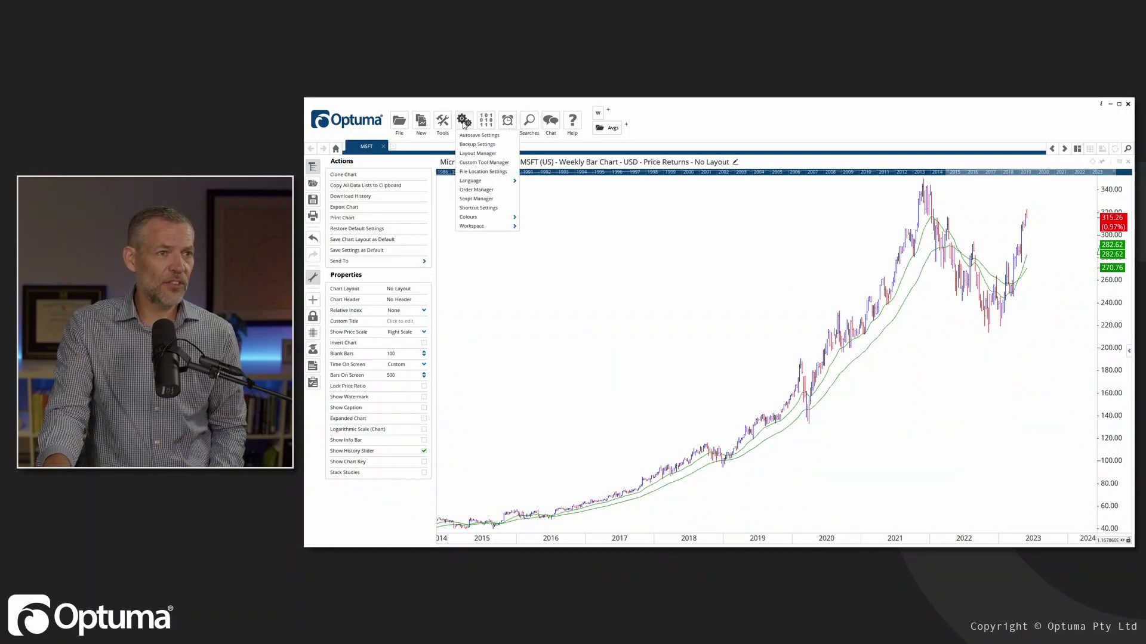
pyautogui.click(489, 208)
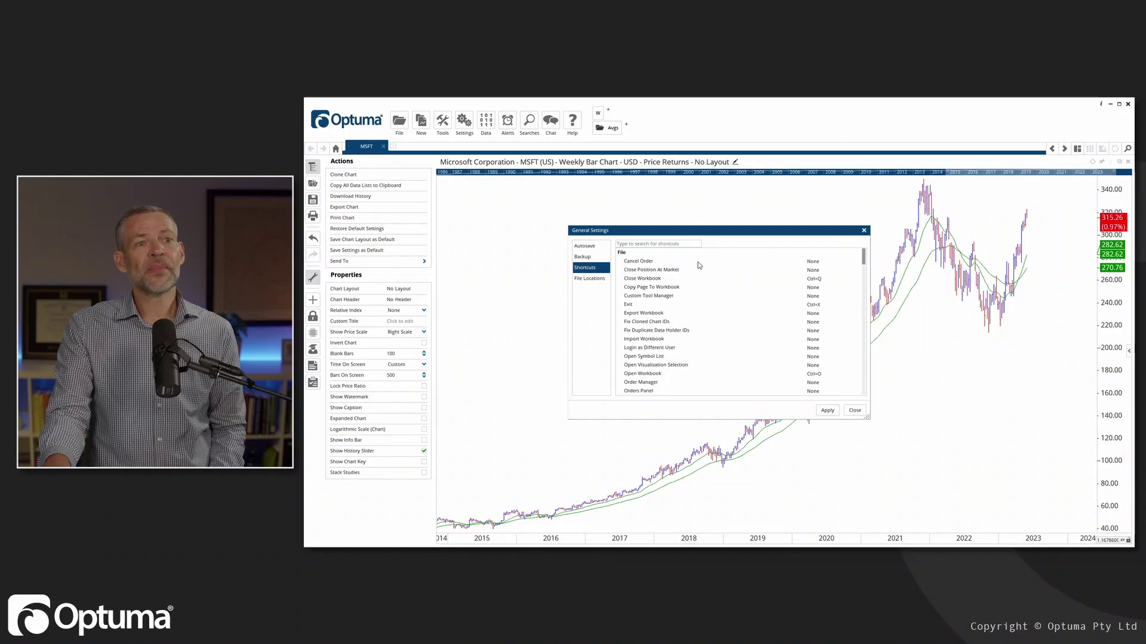
pyautogui.scroll(-5, 716, 310)
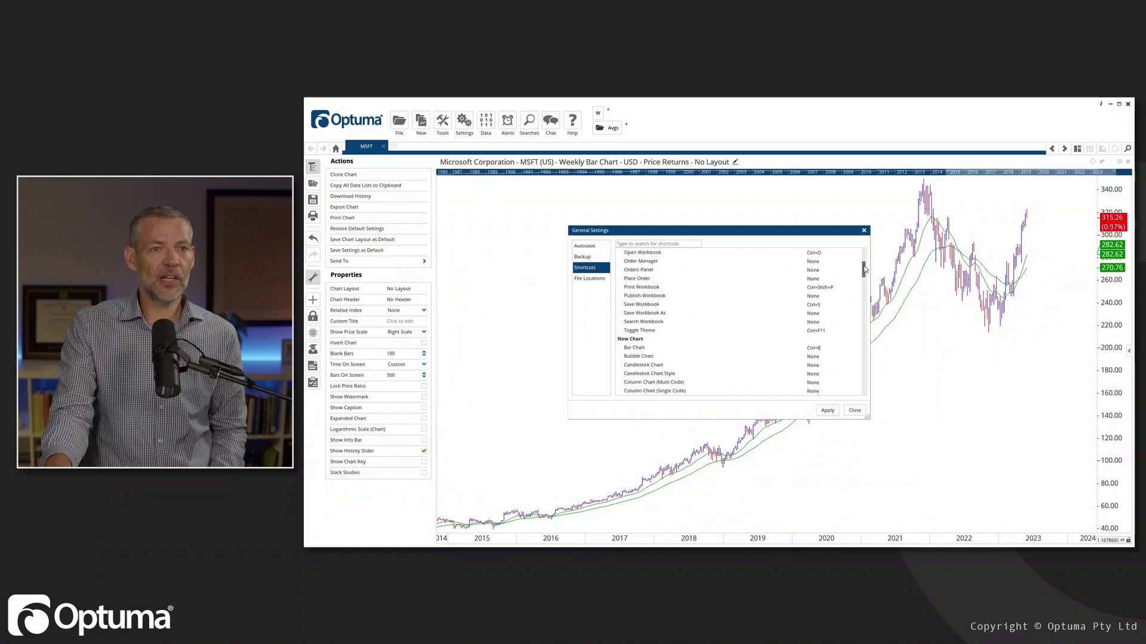
pyautogui.moveTo(865, 269); pyautogui.dragTo(868, 361)
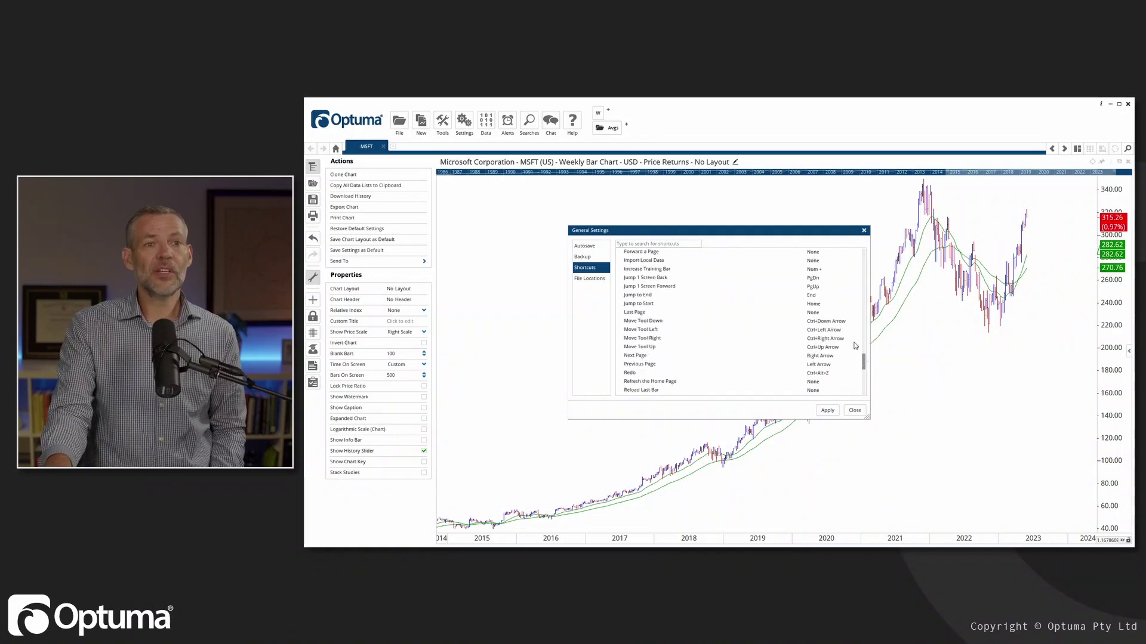
pyautogui.scroll(-2, 848, 374)
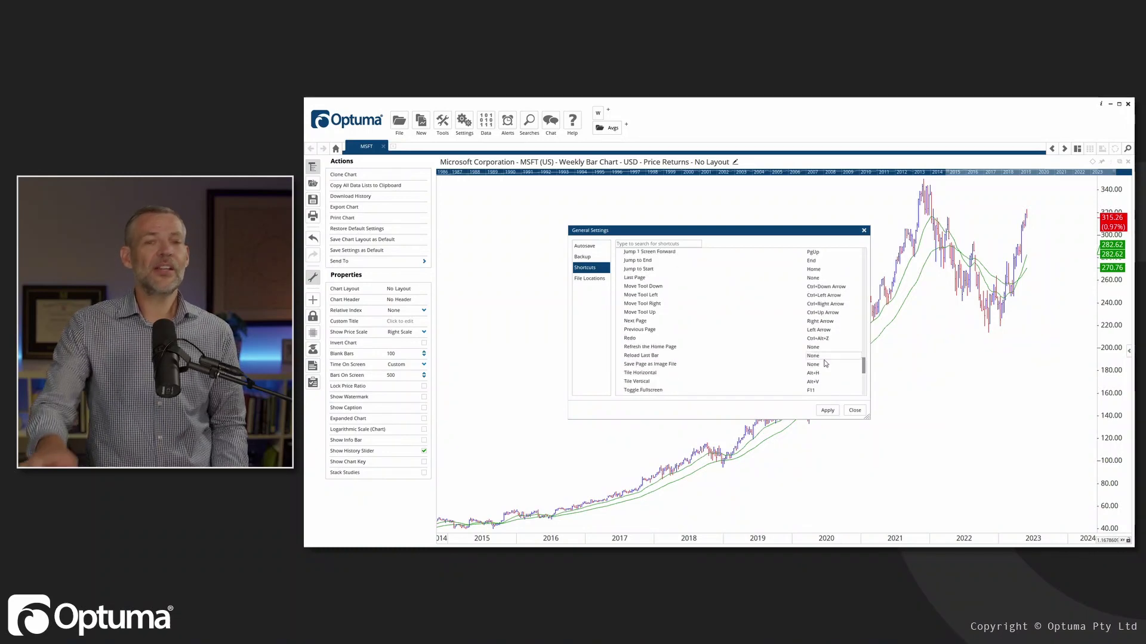
pyautogui.click(826, 360)
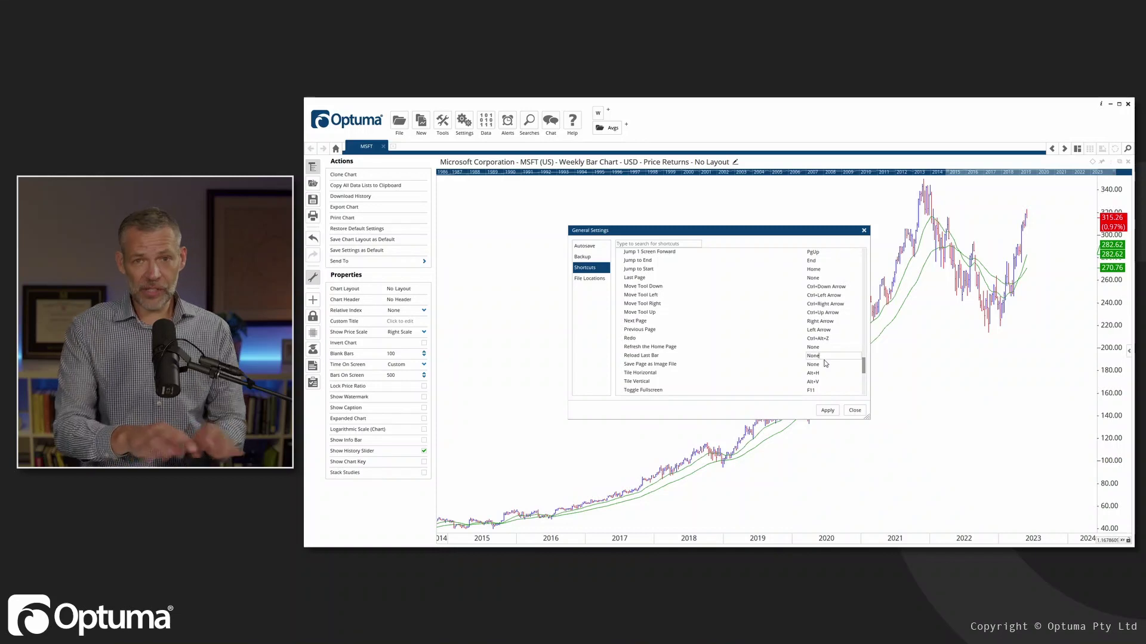
pyautogui.click(855, 411)
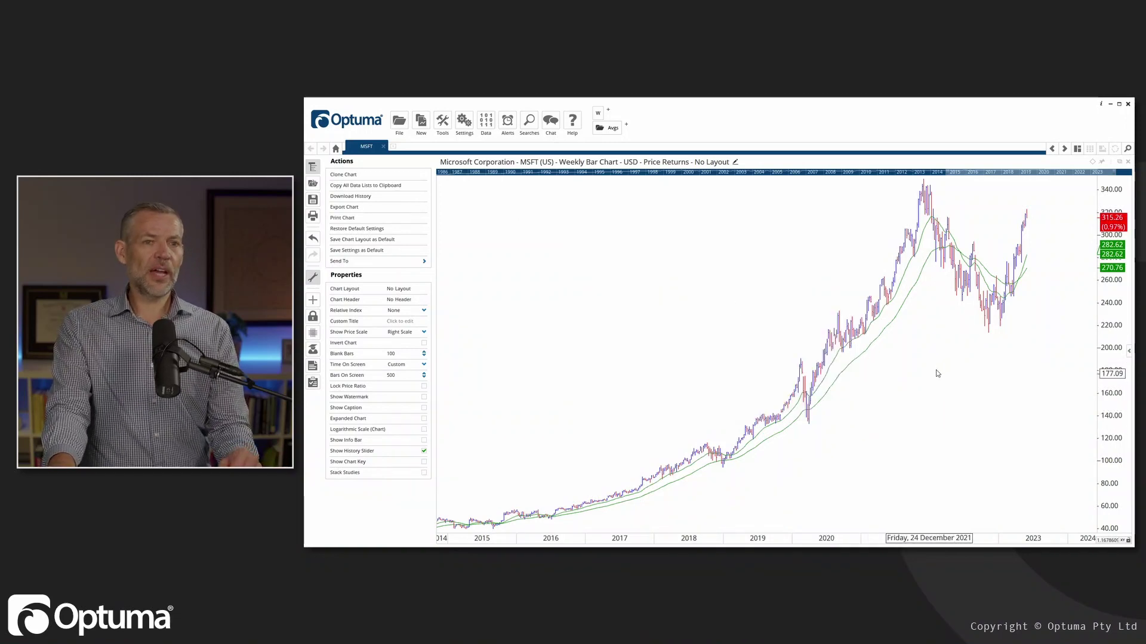
# - Switch the MSFT chart to daily bars
pyautogui.click(569, 163)
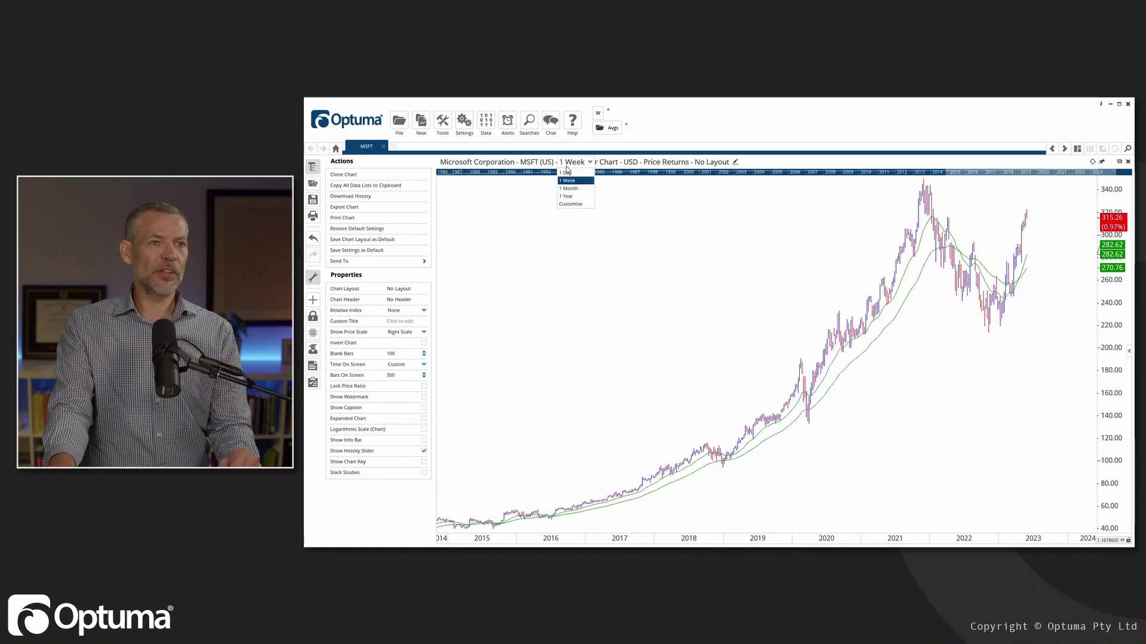
pyautogui.click(566, 172)
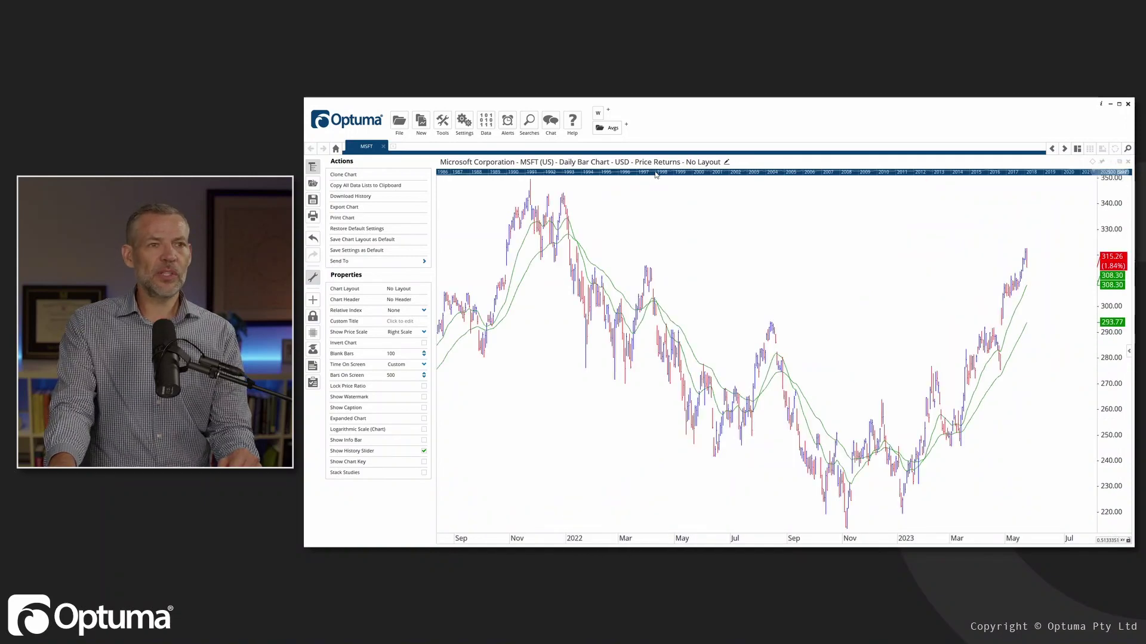
# - Measure the cumulative price move from the early November 2022 low to the May 2023 high, and clear the measurement
pyautogui.scroll(2, 1023, 414)
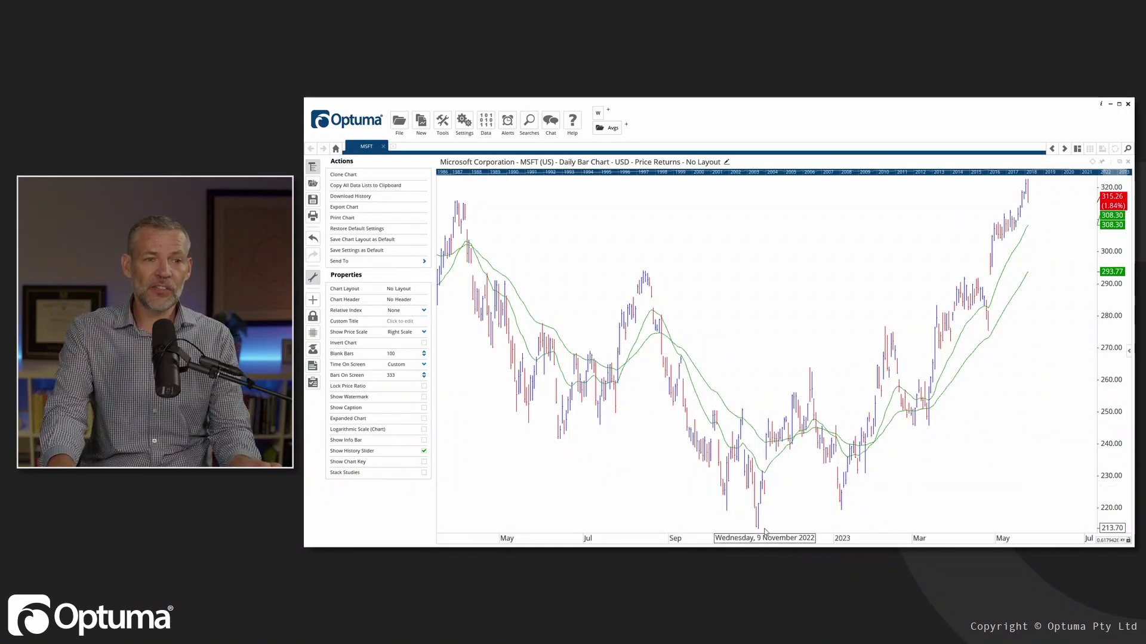
pyautogui.moveTo(759, 530)
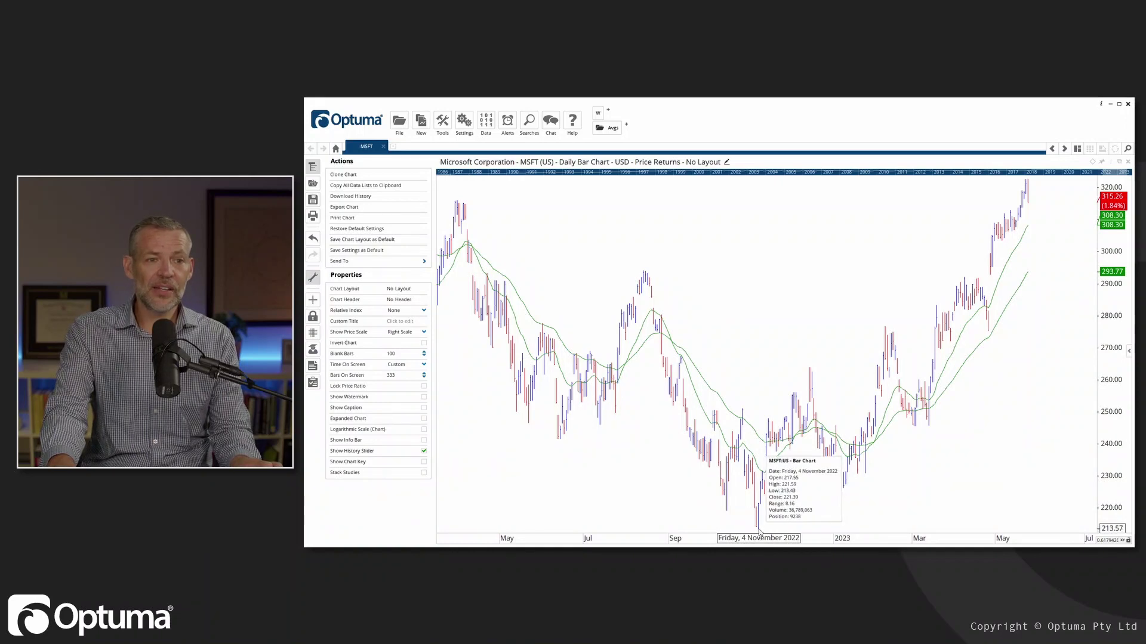
pyautogui.moveTo(758, 530)
pyautogui.mouseDown()
pyautogui.moveTo(806, 507)
pyautogui.moveTo(1014, 276)
pyautogui.moveTo(1028, 184)
pyautogui.mouseUp()
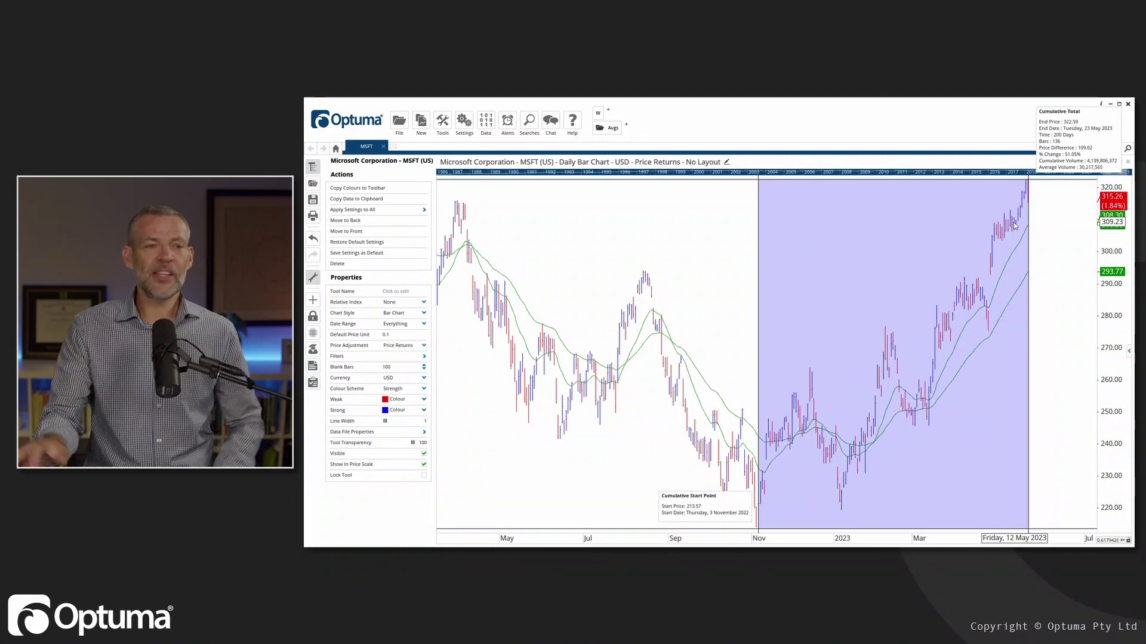
pyautogui.press('Delete')
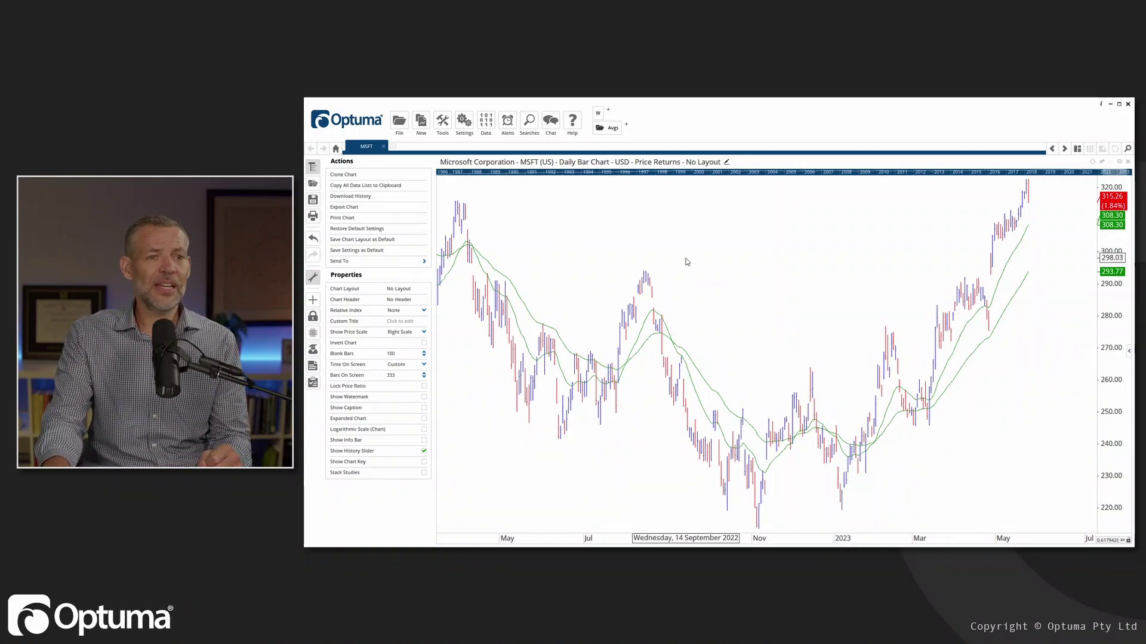
# - Search the chart tools for "fib" and start the Fibonacci Retracements tool
pyautogui.click(726, 258)
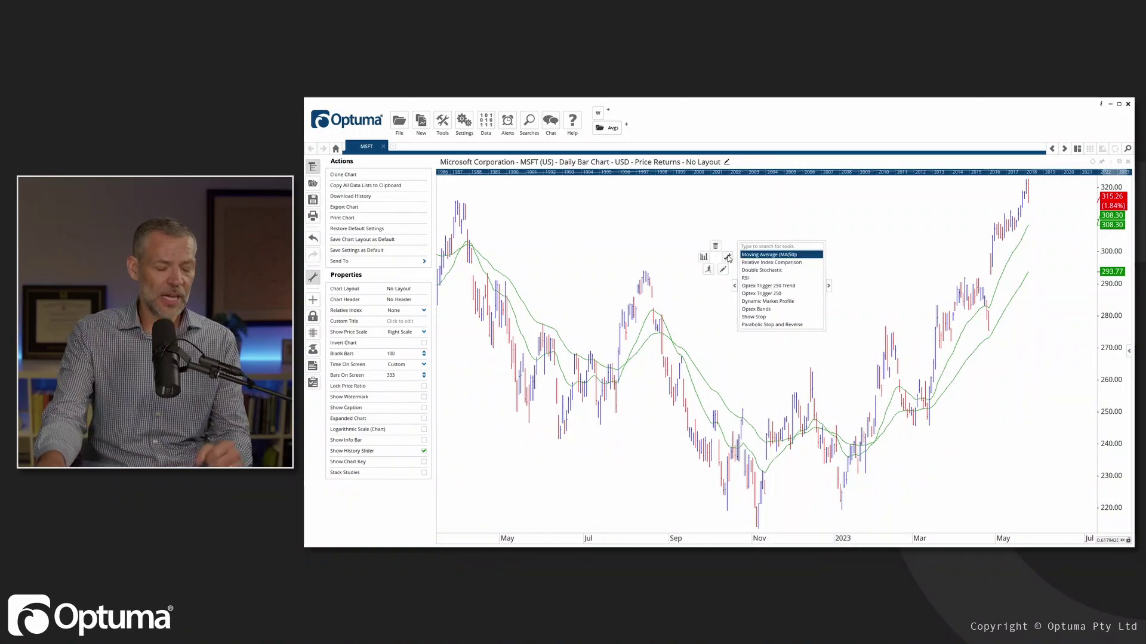
pyautogui.write('fib')
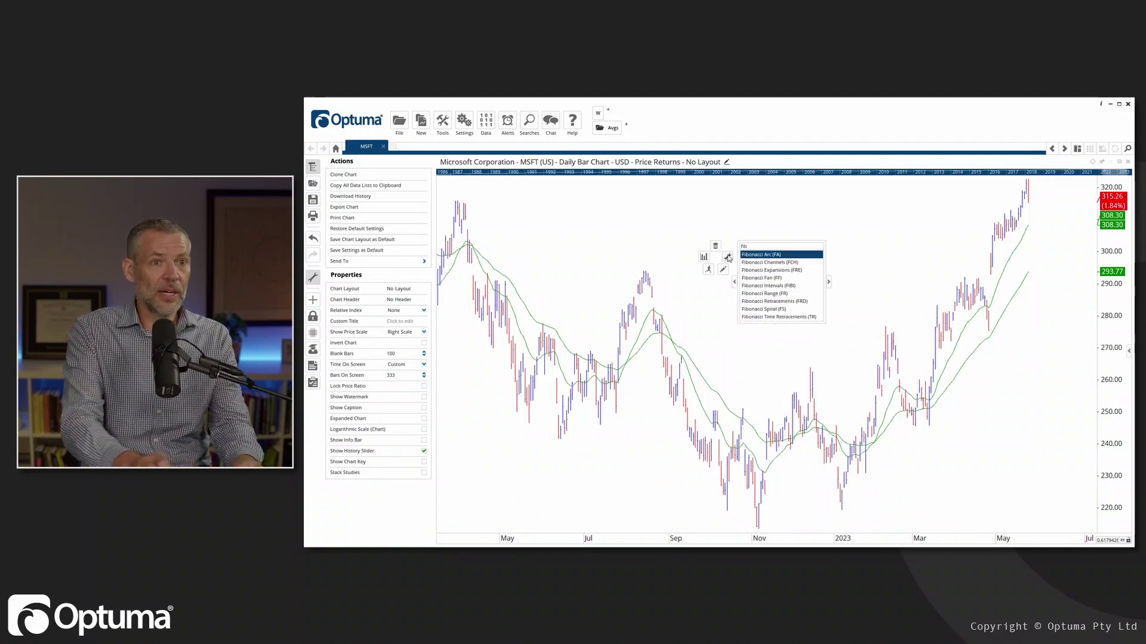
pyautogui.press('Down')
pyautogui.press('Down')
pyautogui.press('Down')
pyautogui.press('Down')
pyautogui.press('Down')
pyautogui.press('Down')
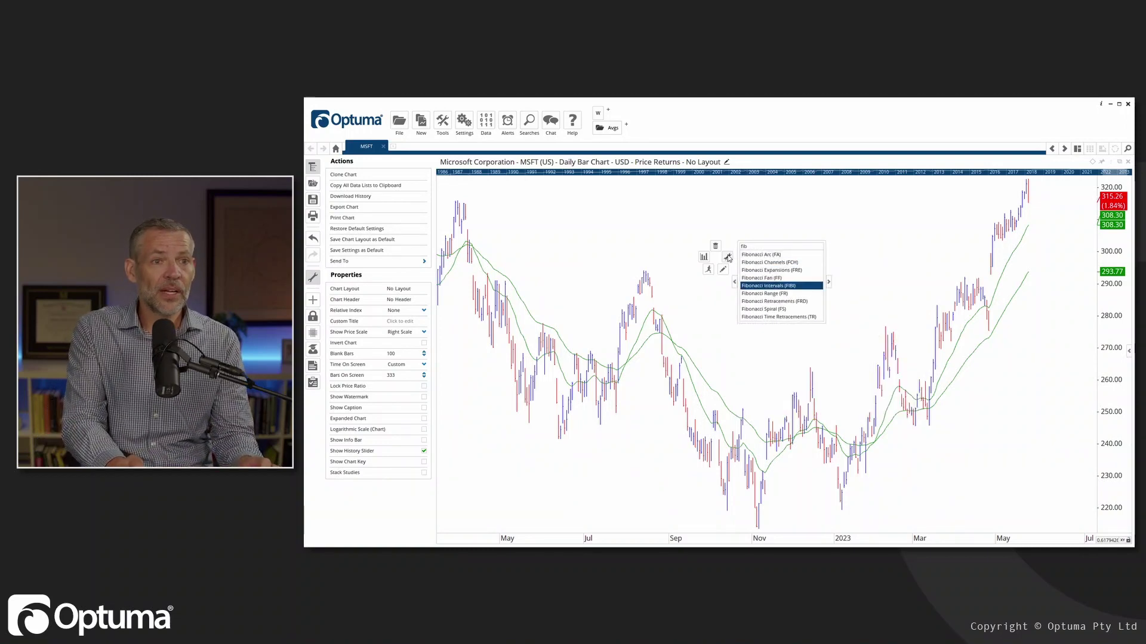
pyautogui.press('Return')
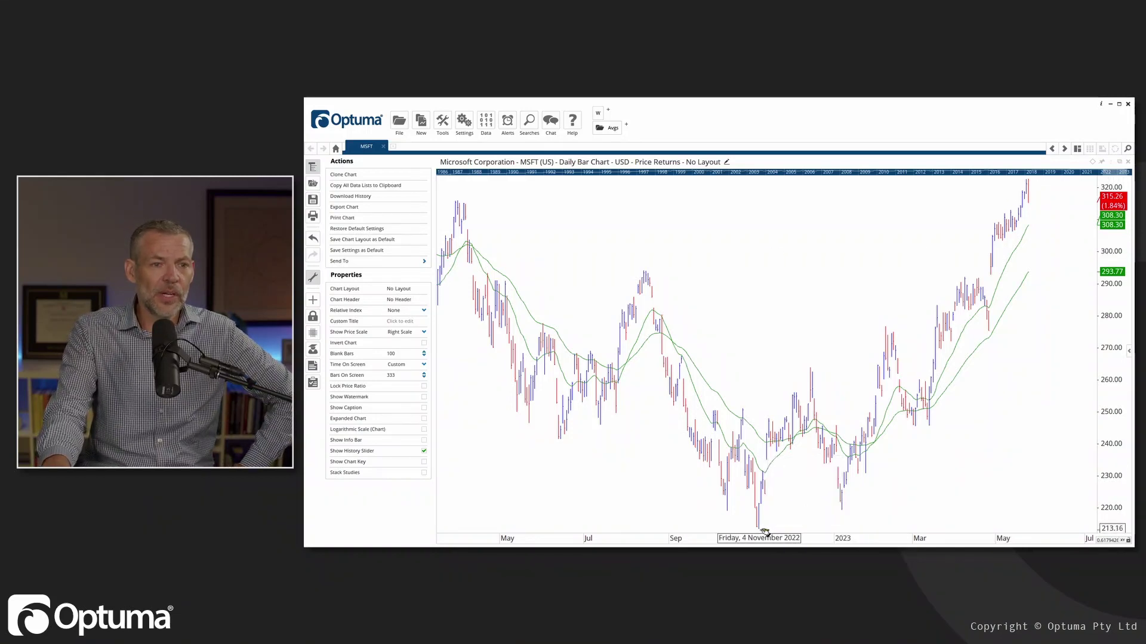
# - Draw a Fibonacci Retracements freehand from the November 2022 low to the May 2023 high, and delete it
pyautogui.moveTo(764, 529)
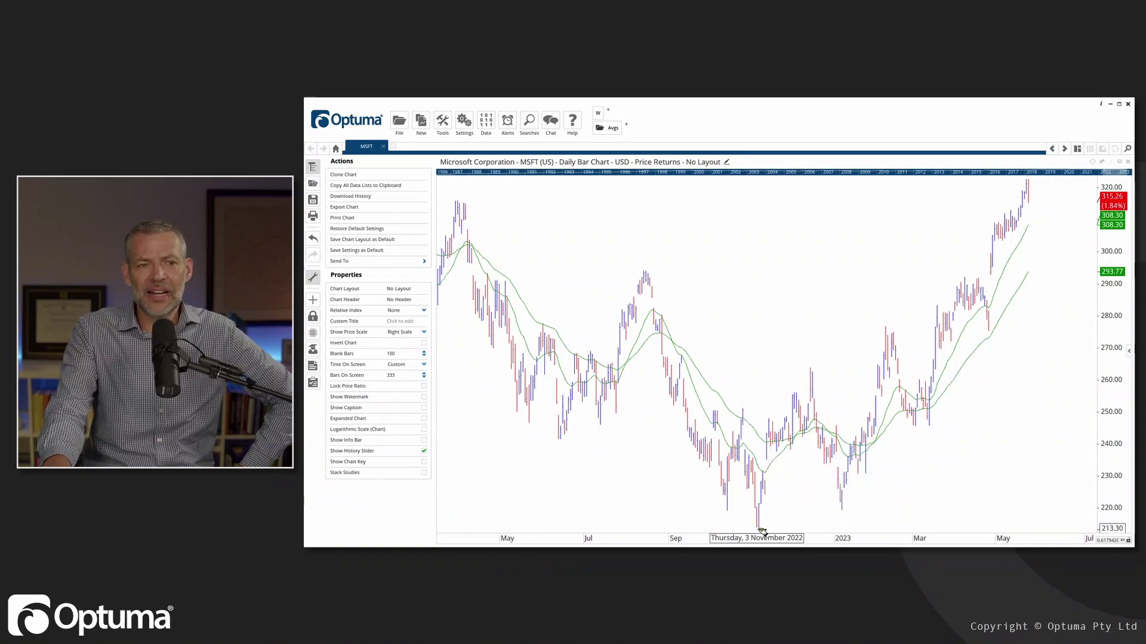
pyautogui.scroll(6, 764, 533)
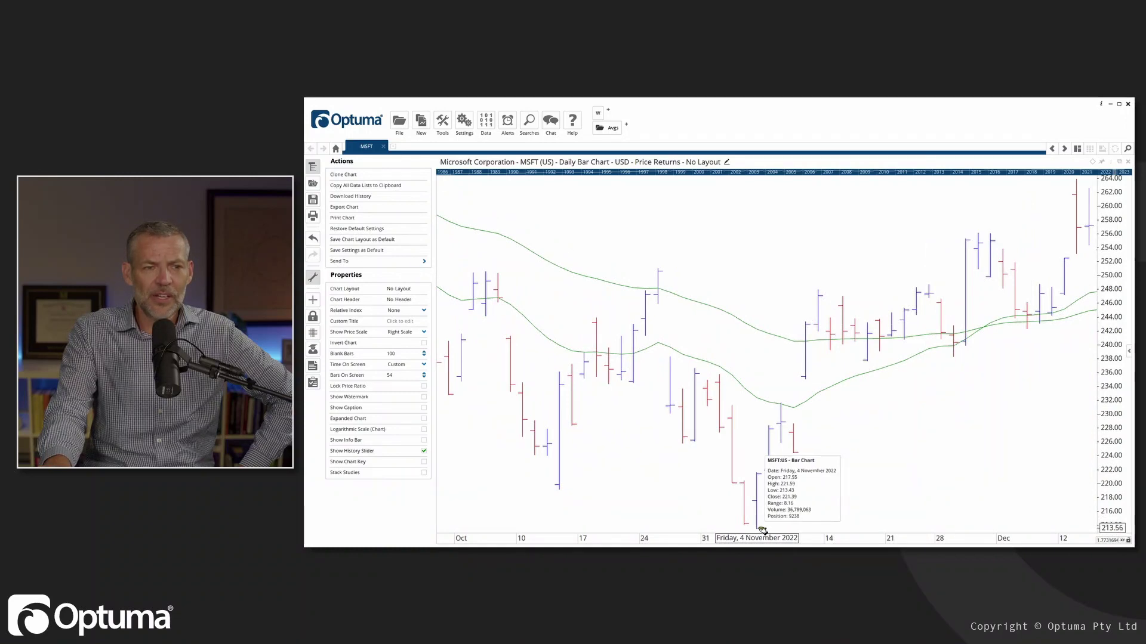
pyautogui.moveTo(763, 529)
pyautogui.mouseDown()
pyautogui.moveTo(1061, 225)
pyautogui.moveTo(1056, 289)
pyautogui.moveTo(1093, 277)
pyautogui.moveTo(758, 299)
pyautogui.moveTo(951, 276)
pyautogui.moveTo(1052, 246)
pyautogui.mouseUp()
pyautogui.scroll(-5, 1061, 225)
pyautogui.scroll(-3, 780, 296)
pyautogui.scroll(5, 1029, 196)
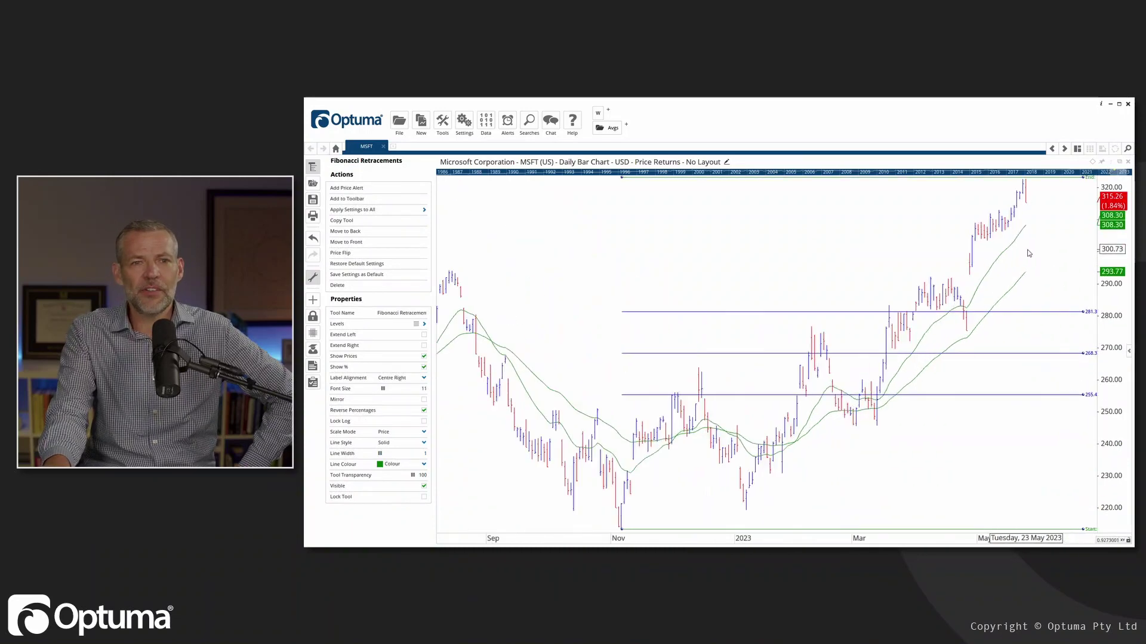
pyautogui.scroll(-5, 1029, 196)
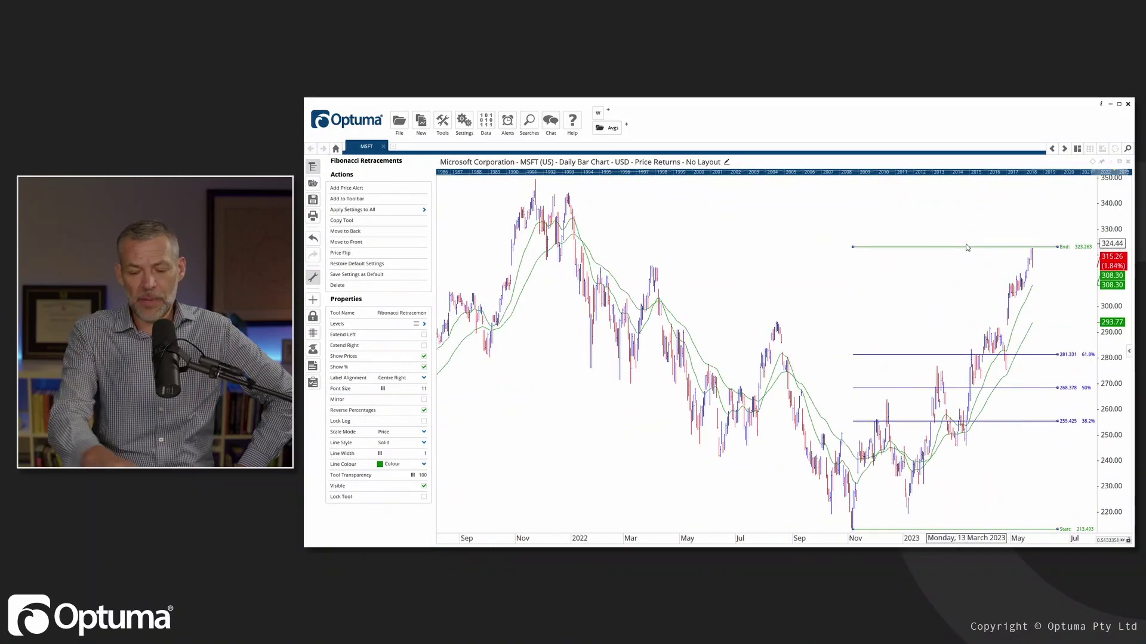
pyautogui.press('Delete')
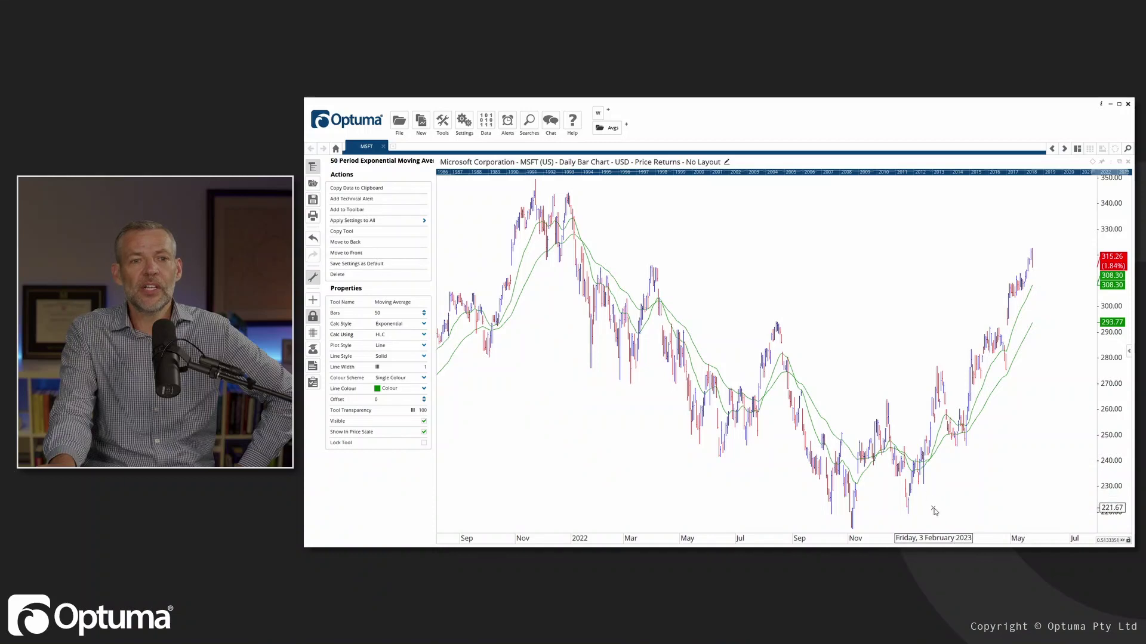
# - Draw a Fibonacci Retracements snapped from the 4 November 2022 low at 213.431 to the May 2023 high at 322.720
pyautogui.scroll(1, 931, 512)
pyautogui.scroll(4, 931, 512)
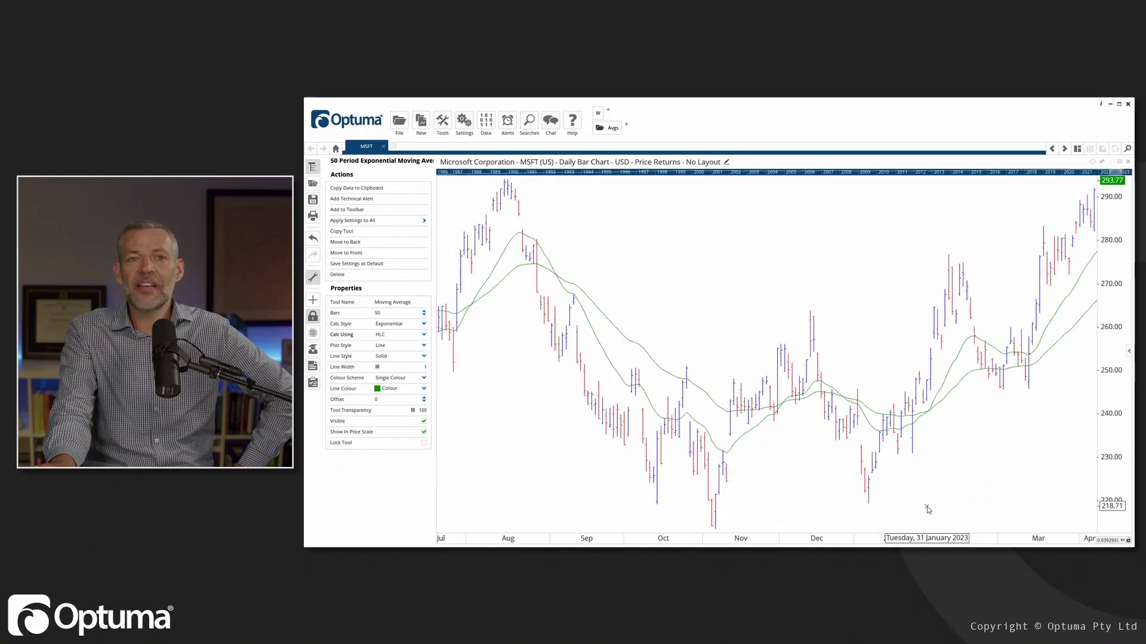
pyautogui.rightClick(799, 499)
pyautogui.click(852, 400)
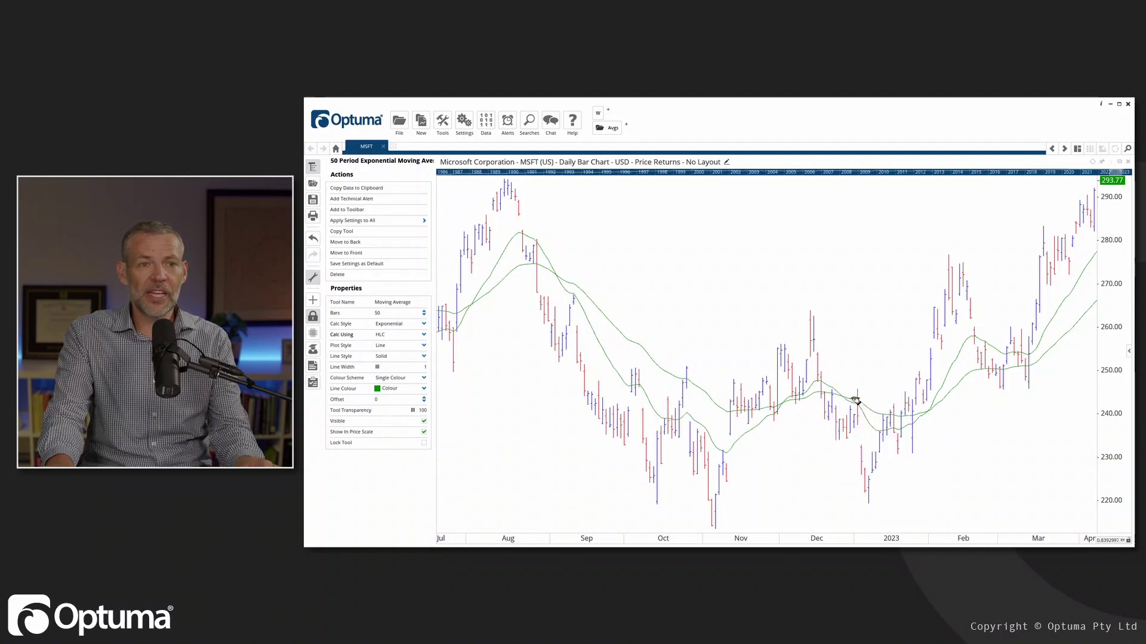
pyautogui.scroll(4, 746, 517)
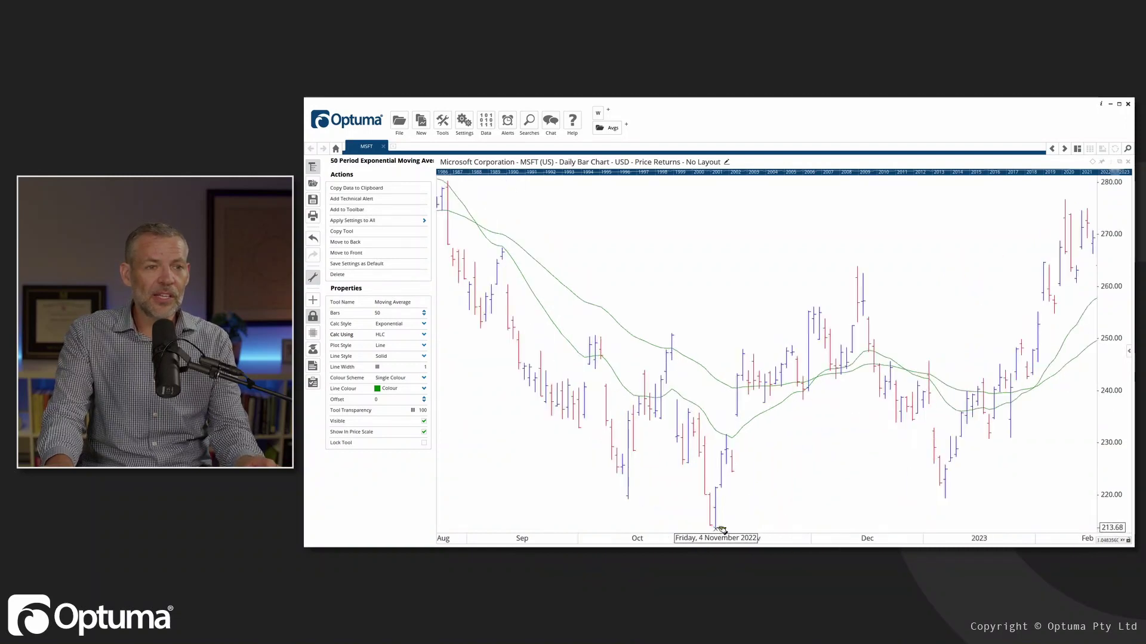
pyautogui.scroll(2, 738, 518)
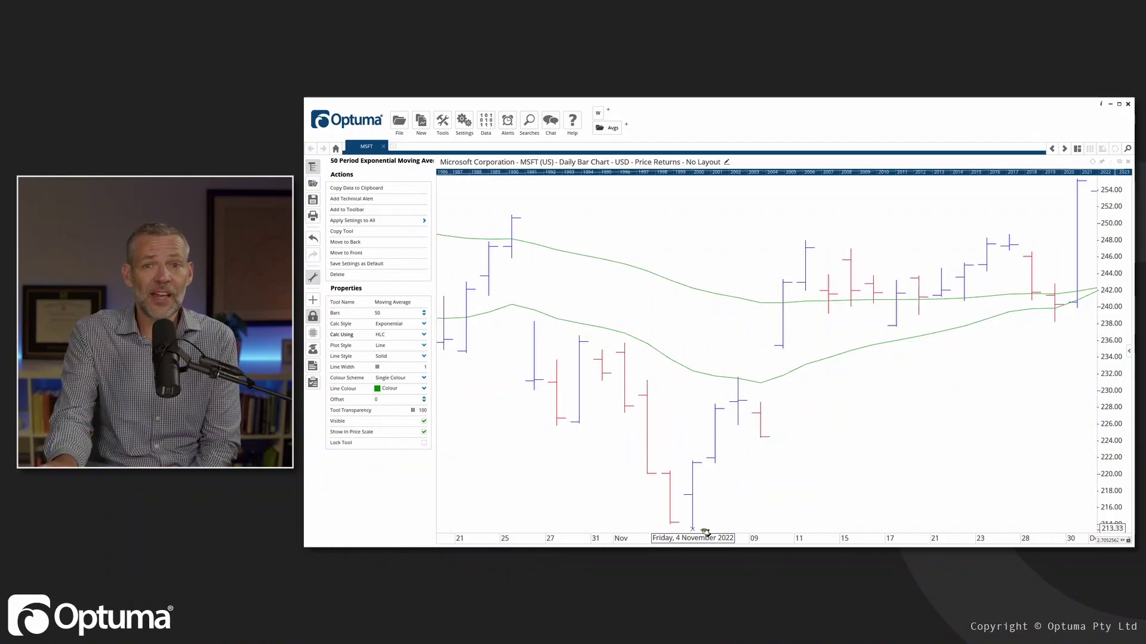
pyautogui.moveTo(696, 499)
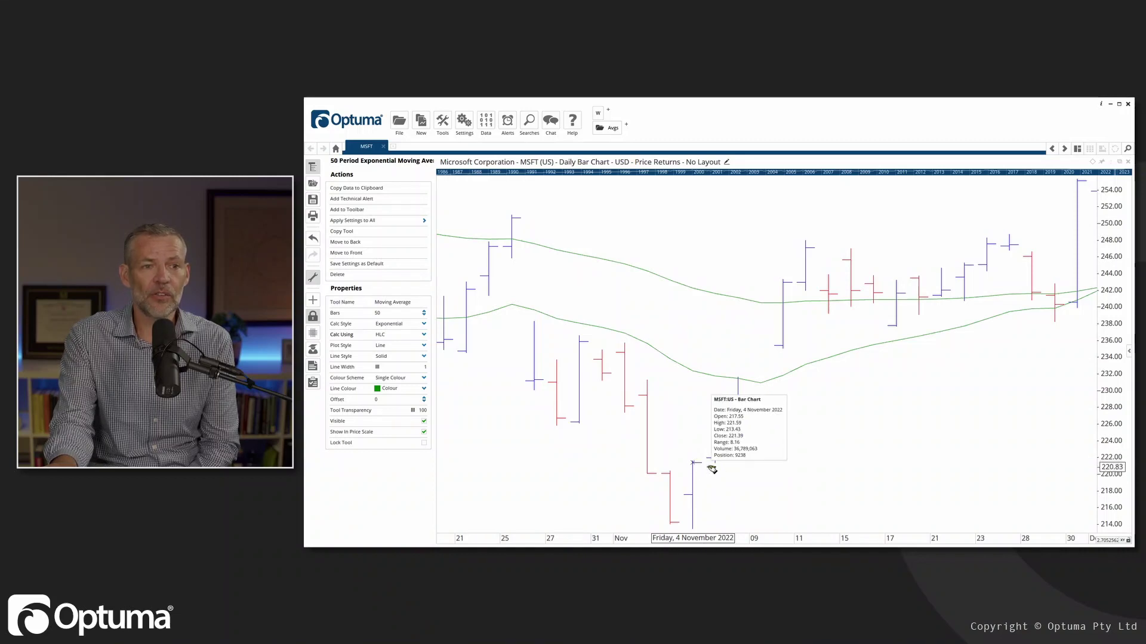
pyautogui.moveTo(703, 522)
pyautogui.moveTo(703, 521)
pyautogui.mouseDown()
pyautogui.moveTo(951, 388)
pyautogui.moveTo(1076, 340)
pyautogui.moveTo(618, 332)
pyautogui.moveTo(686, 342)
pyautogui.moveTo(676, 357)
pyautogui.moveTo(951, 199)
pyautogui.moveTo(926, 181)
pyautogui.mouseUp()
pyautogui.scroll(-5, 629, 335)
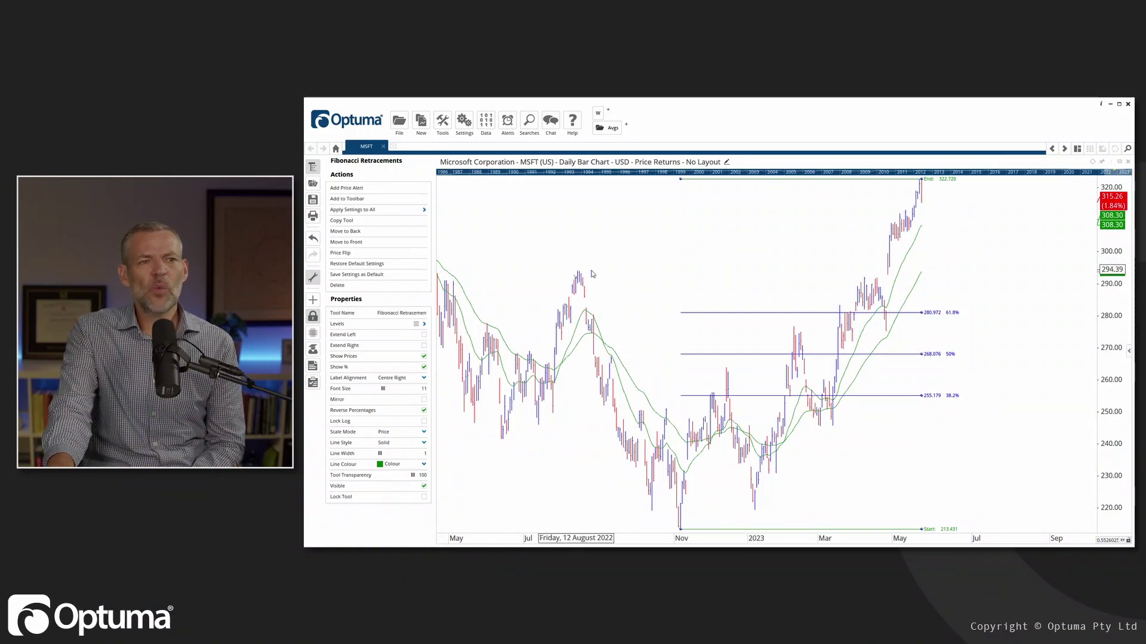
# - Add horizontal lines at the 241.53 low, the 294.04 high and the 218.69 low, plus a vertical line dated 08/03/2022
pyautogui.scroll(5, 577, 271)
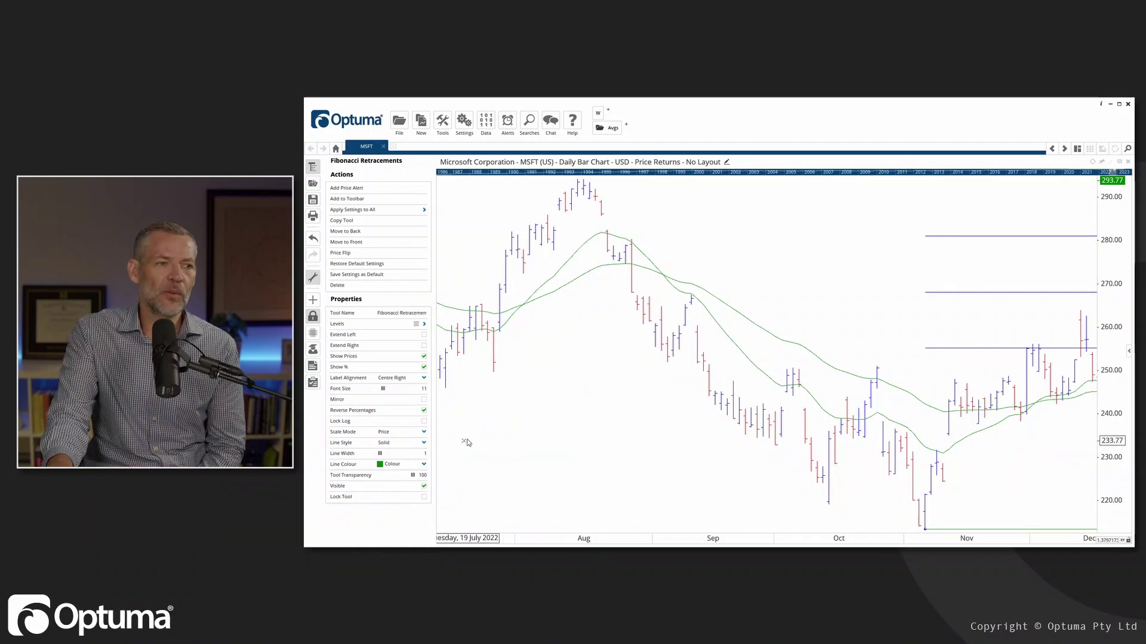
pyautogui.scroll(-3, 573, 454)
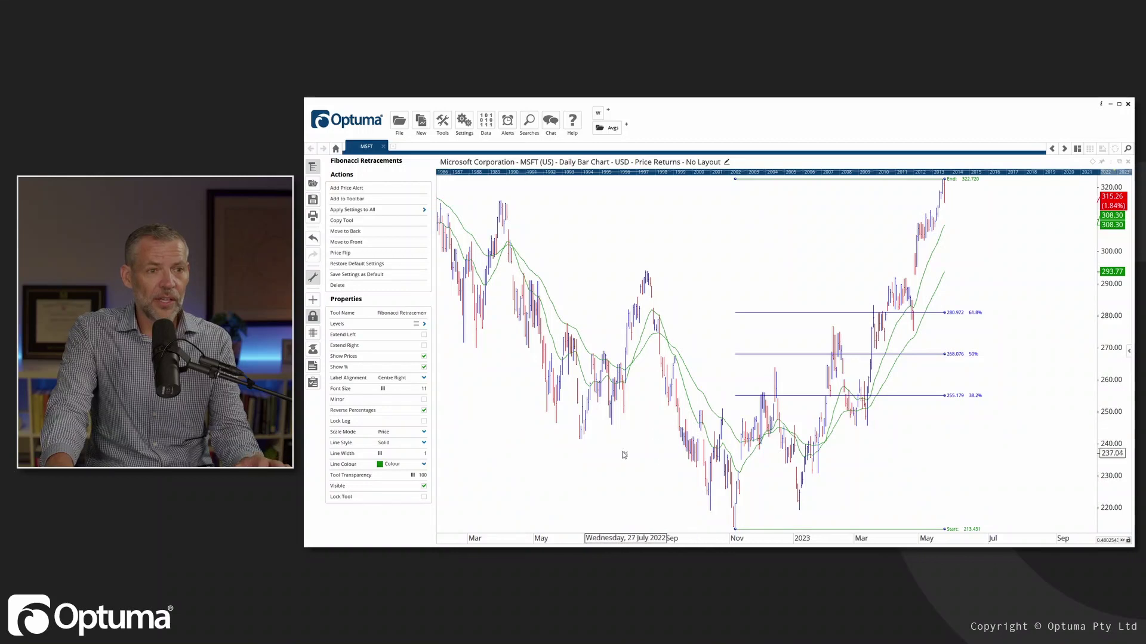
pyautogui.click(578, 439)
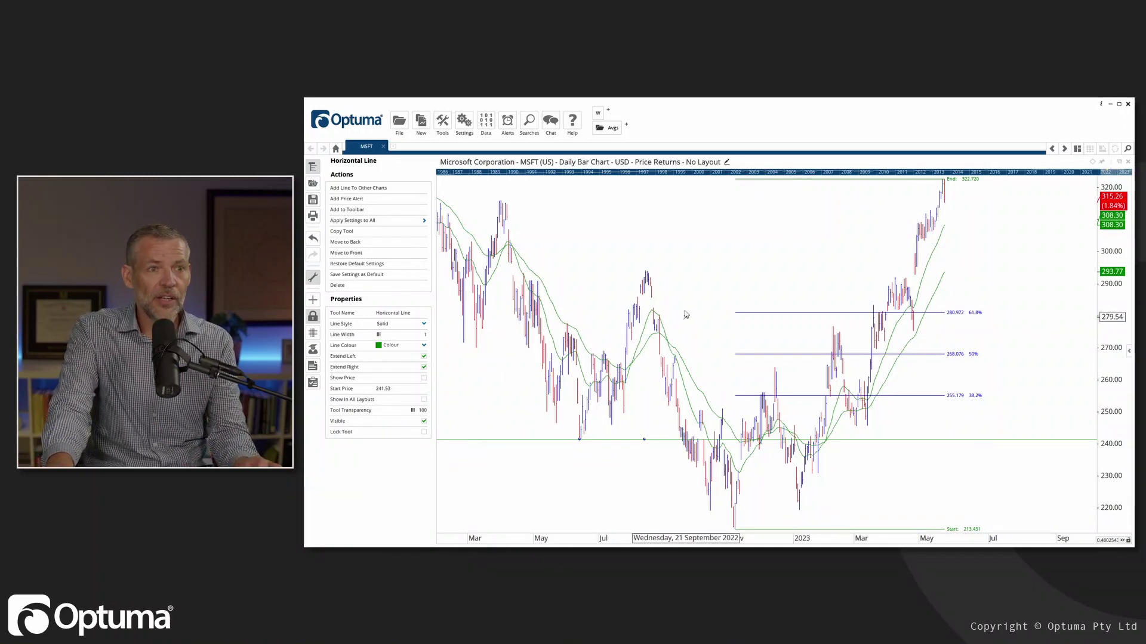
pyautogui.click(648, 272)
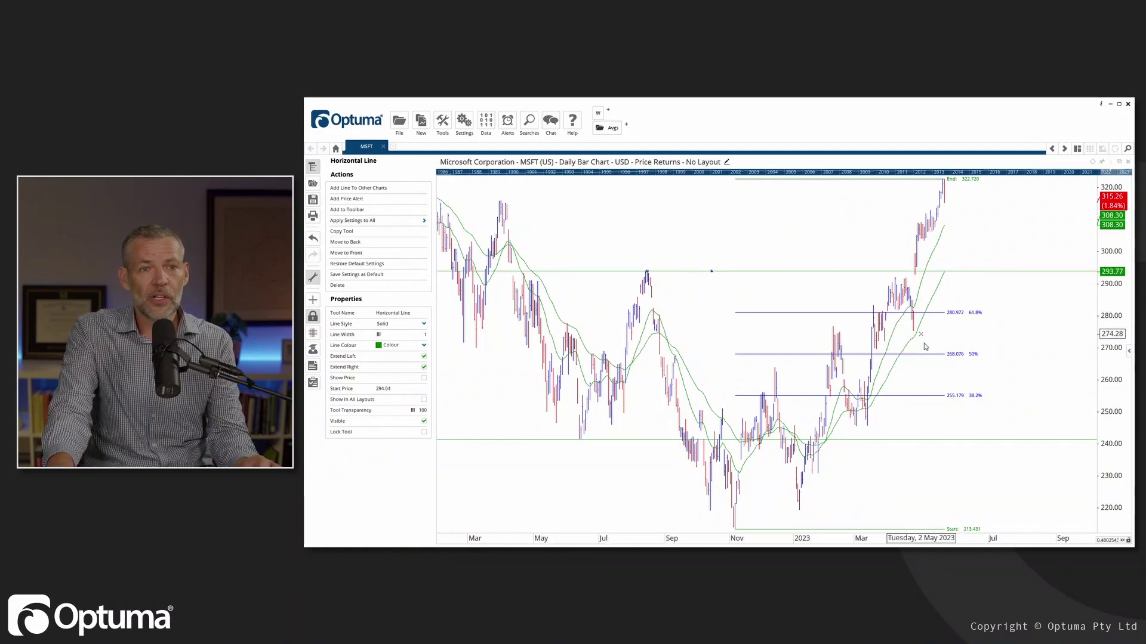
pyautogui.click(799, 511)
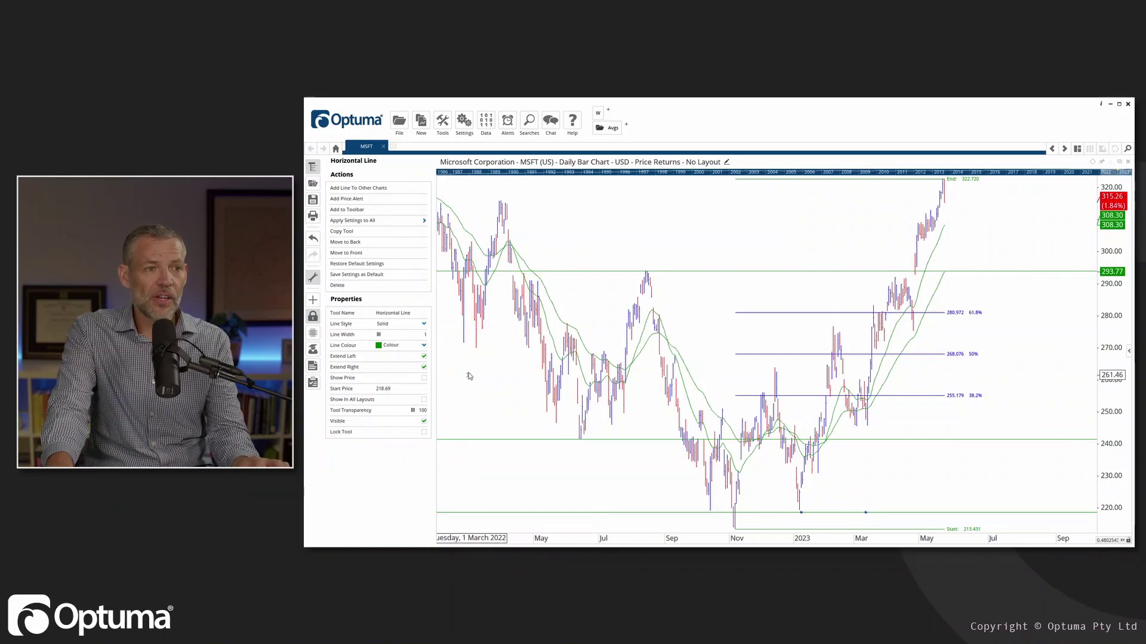
pyautogui.click(476, 352)
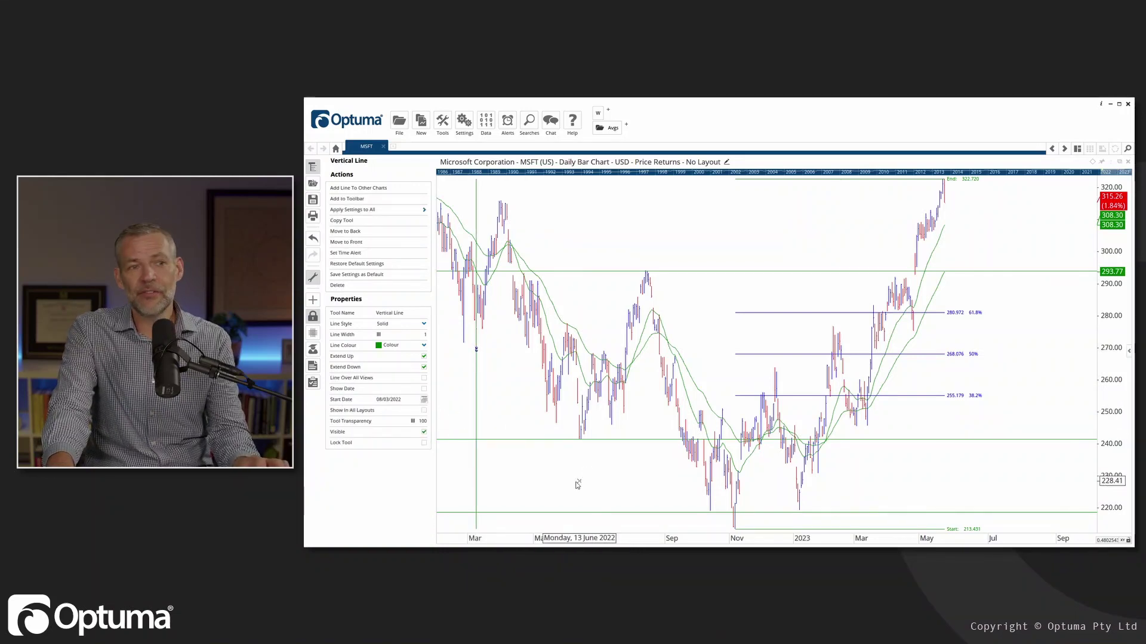
# - Search the chart tools for "volume" and add the Volume (VOL) tool to the MSFT chart
pyautogui.rightClick(699, 247)
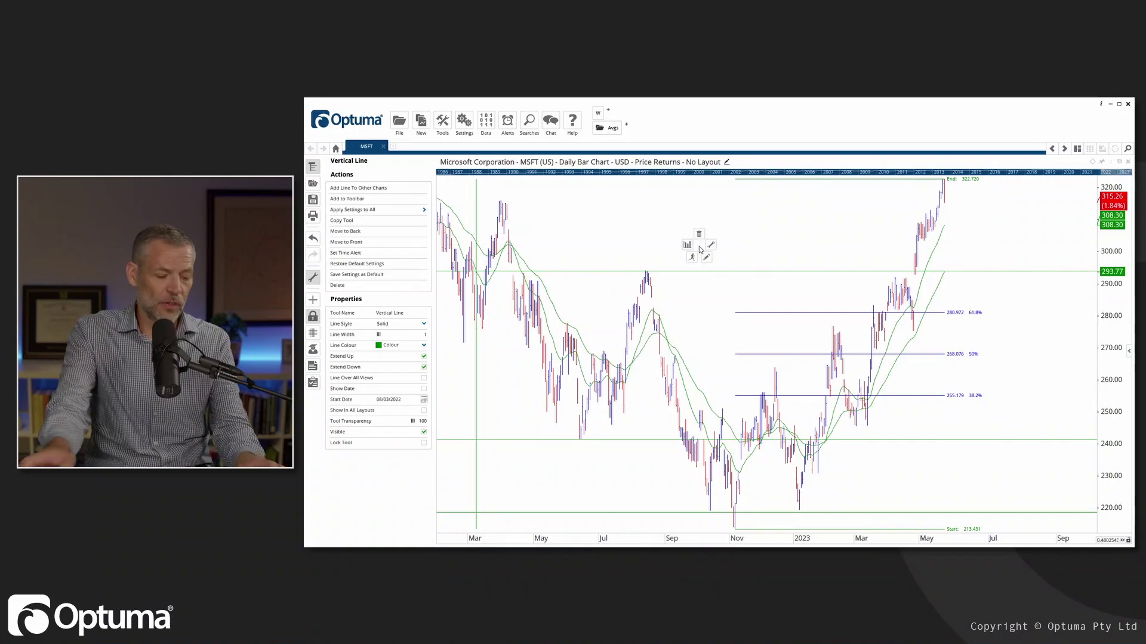
pyautogui.click(711, 246)
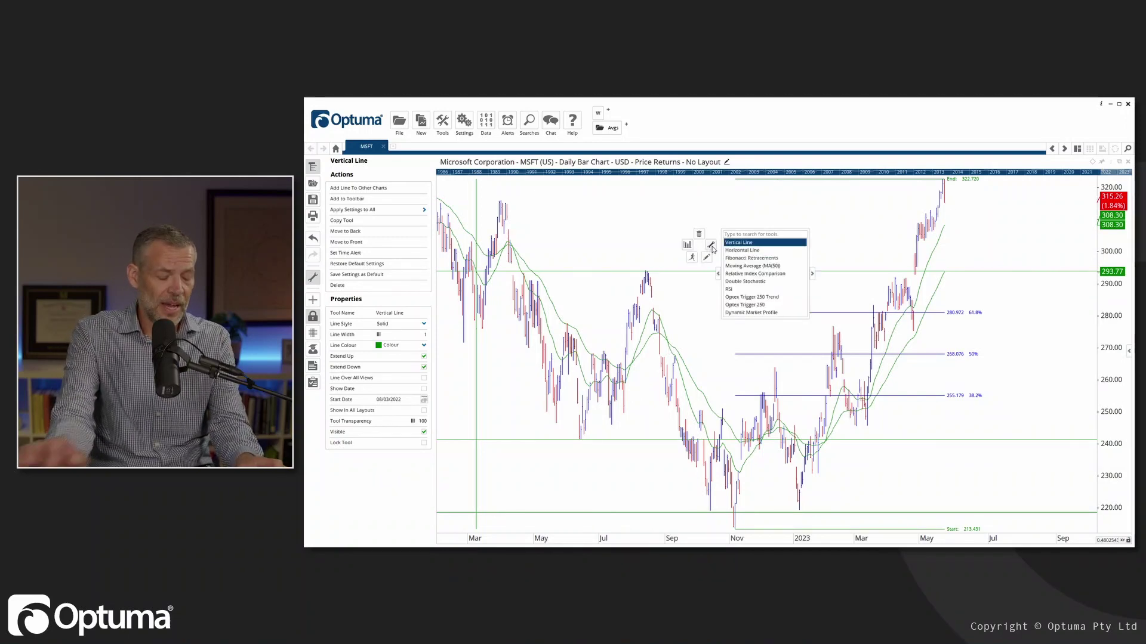
pyautogui.write('volume')
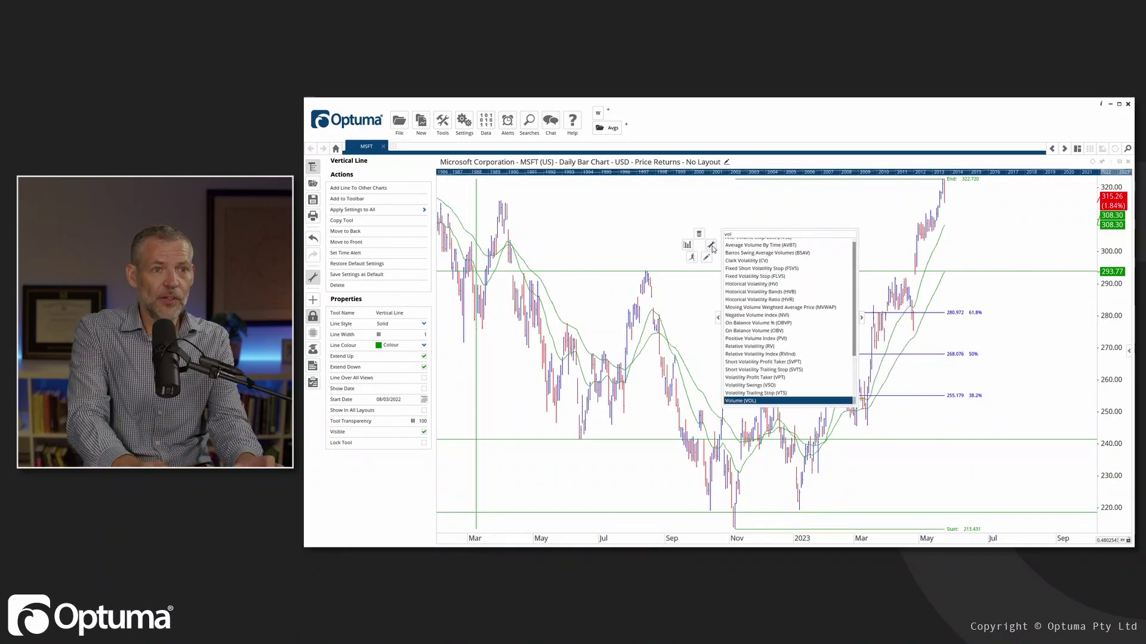
pyautogui.press('Return')
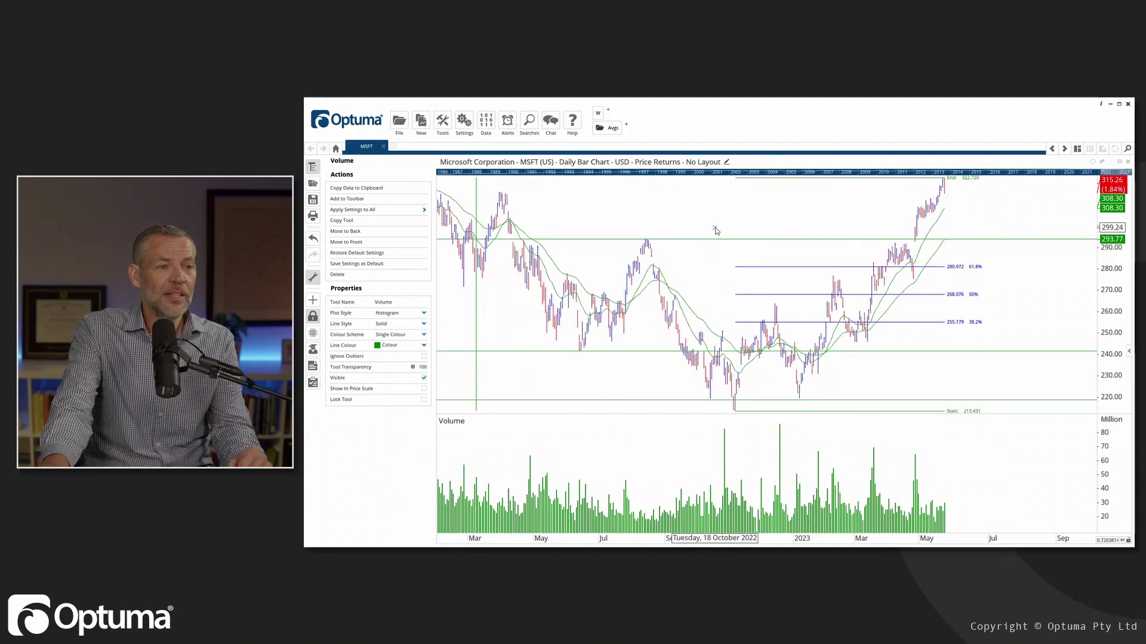
# - Set the vertical line dated 08/03/2022 to run over all views and colour it red
pyautogui.click(476, 299)
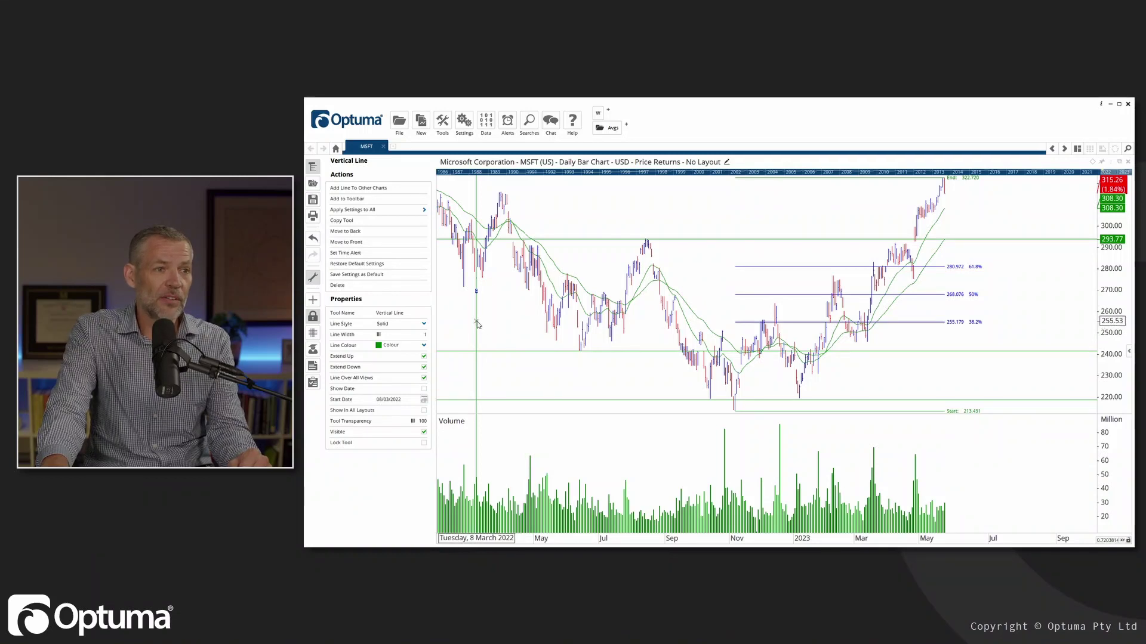
pyautogui.click(399, 346)
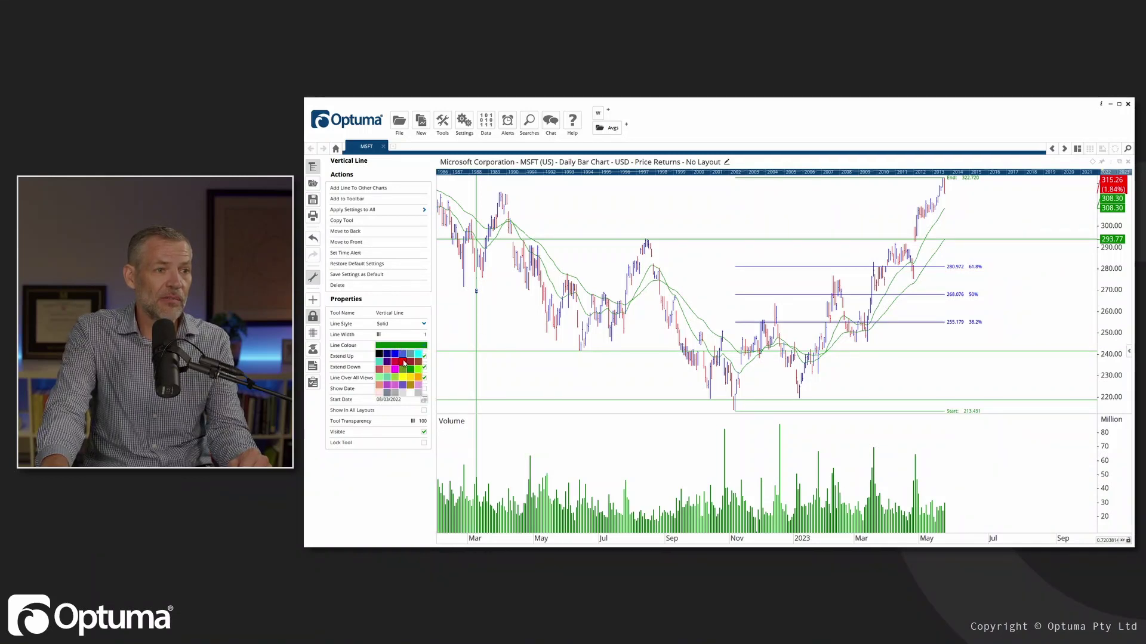
pyautogui.click(403, 362)
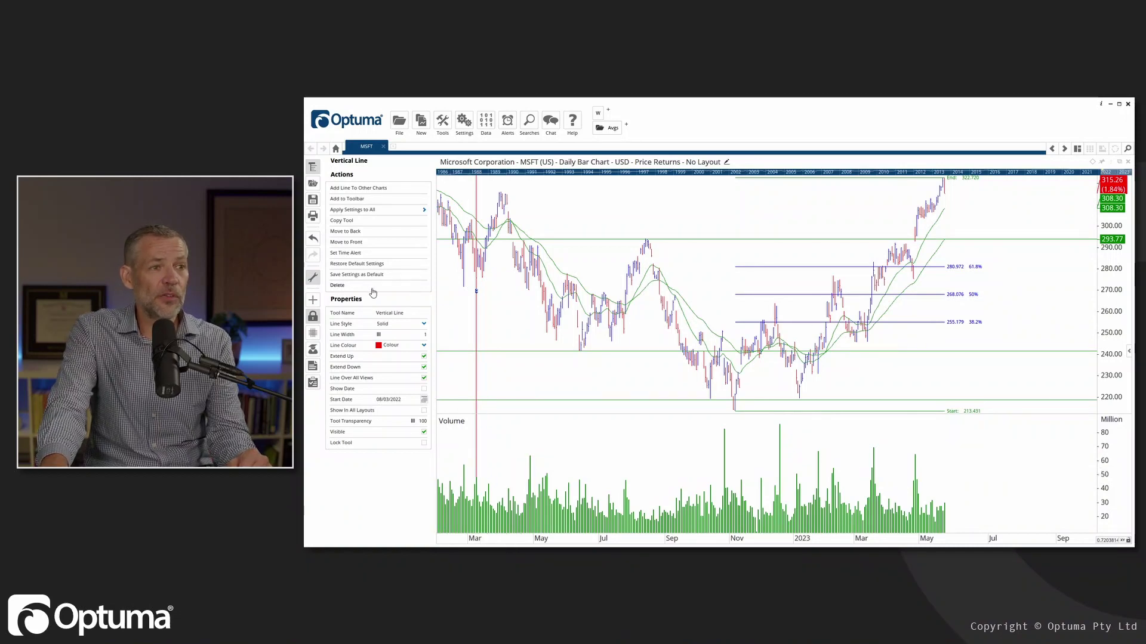
# - Save the red vertical line's settings as default and add another vertical line at the 16/08/2022 high
pyautogui.click(356, 276)
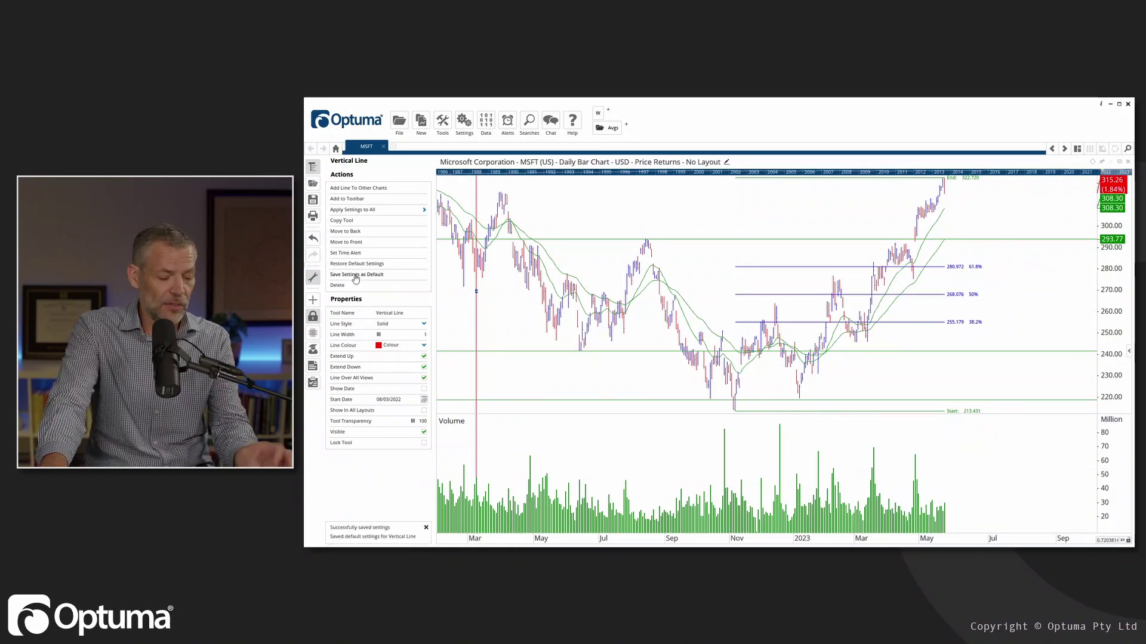
pyautogui.click(647, 235)
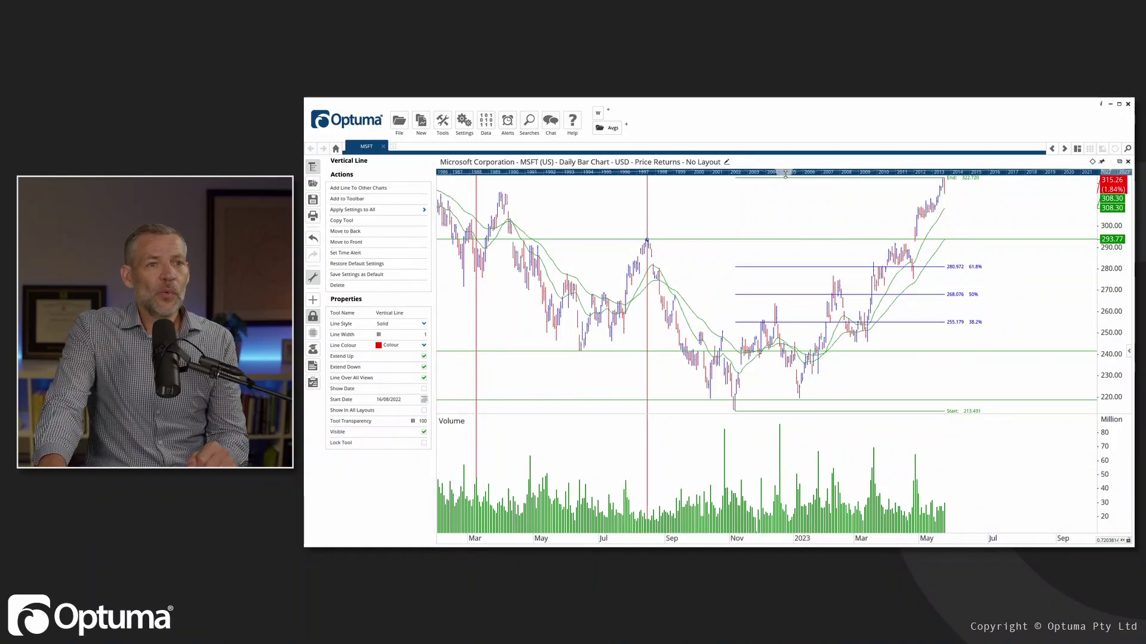
# - Open the chart's notes panel and write the journal entry "The trend is confirmed and this is a good buy"
pyautogui.moveTo(786, 174); pyautogui.dragTo(786, 286)
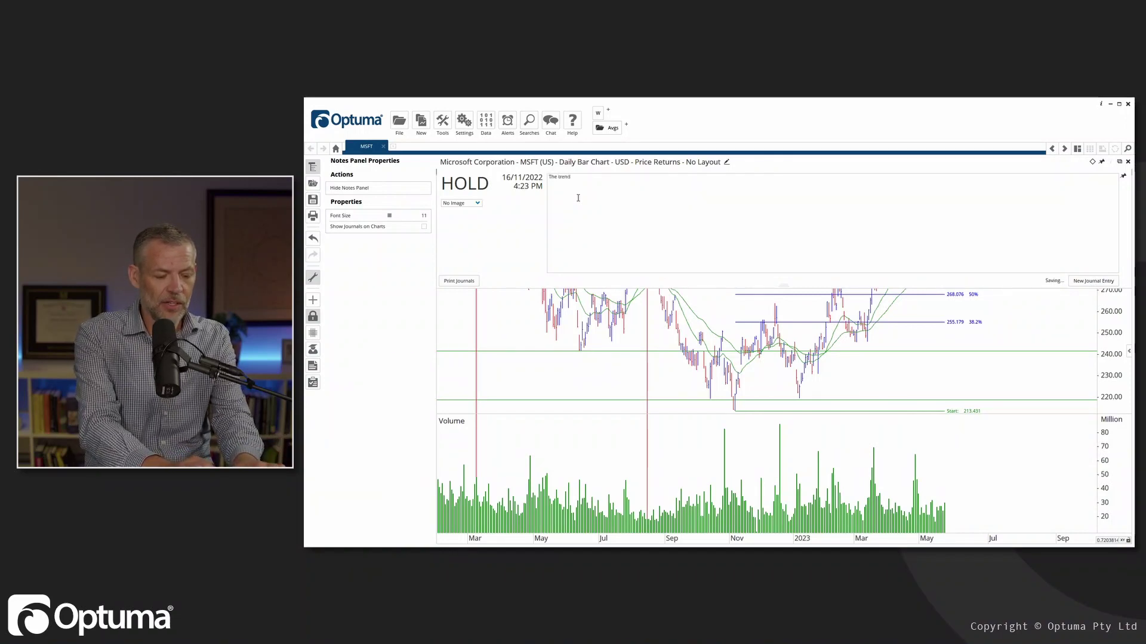
pyautogui.write('irmed and this is a good bye')
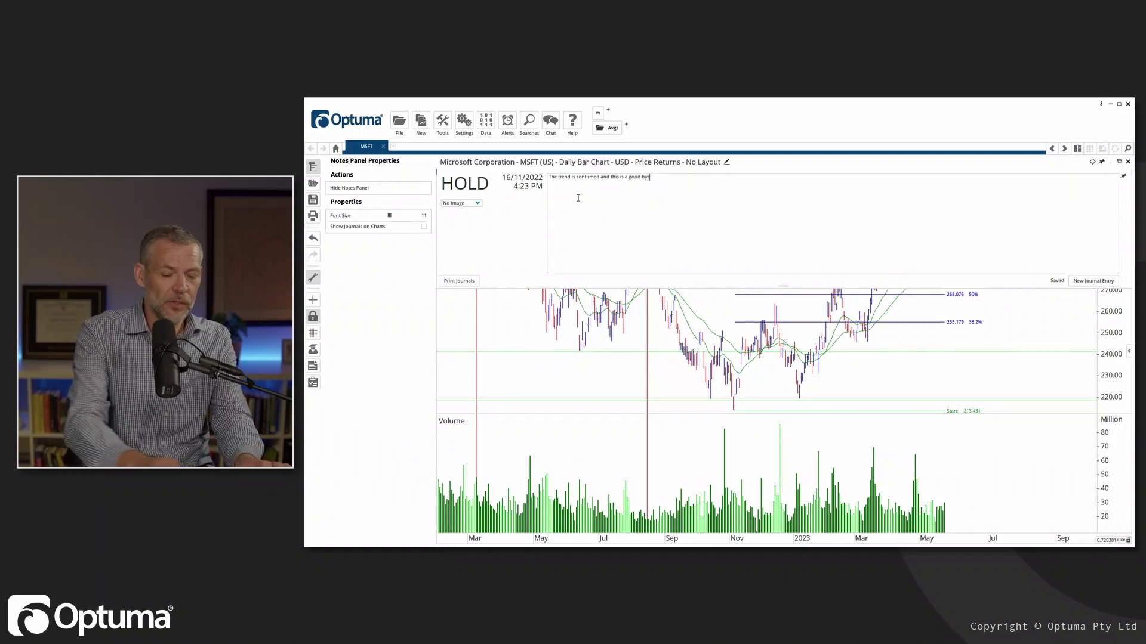
pyautogui.press('BackSpace')
pyautogui.press('BackSpace')
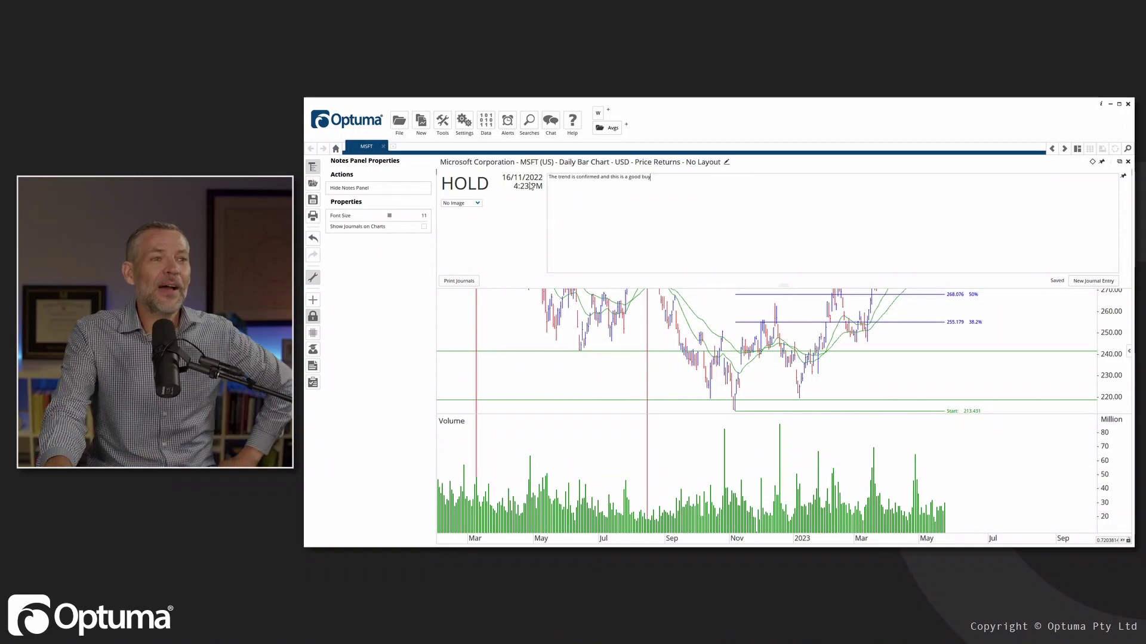
# - Set the journal entry's recommendation to BUY and attach a Chart Image to it
pyautogui.click(467, 186)
pyautogui.click(454, 206)
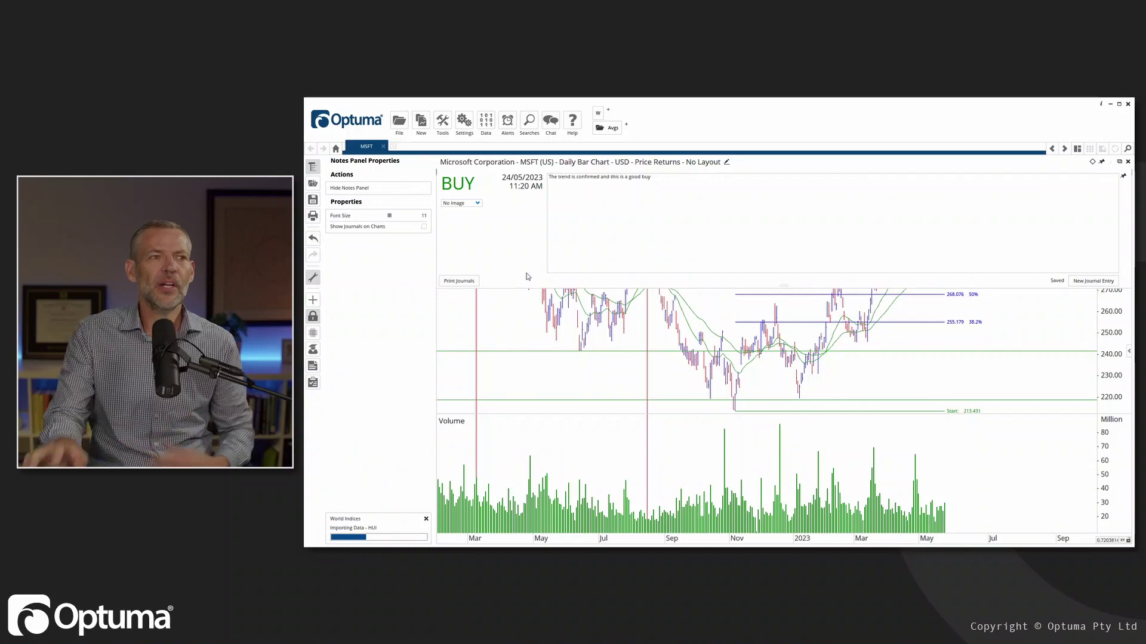
pyautogui.click(466, 189)
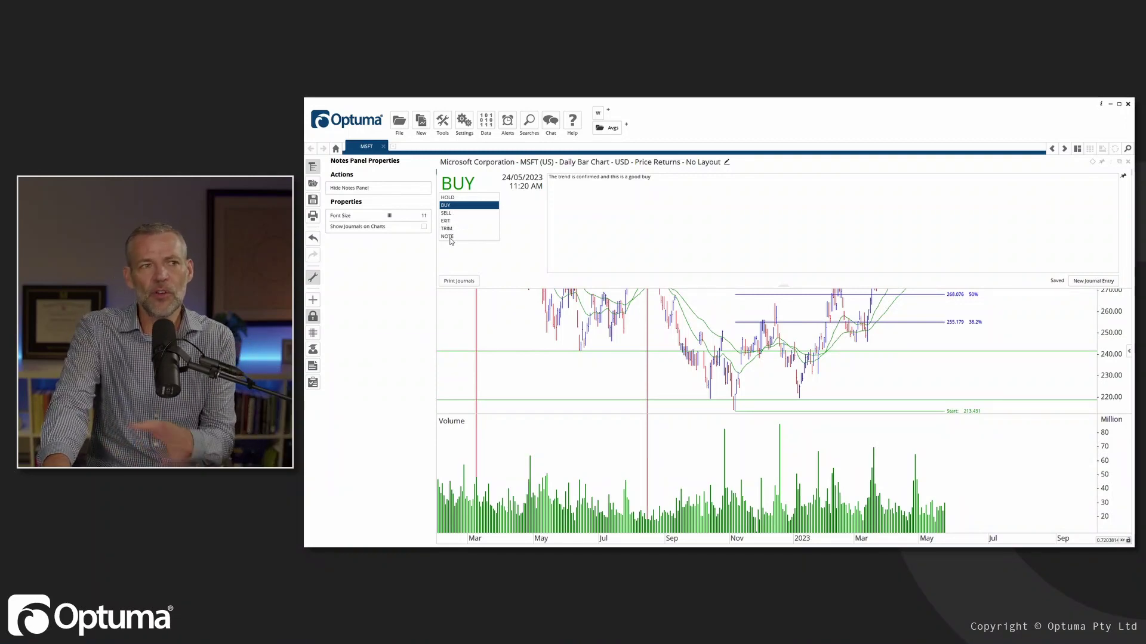
pyautogui.click(453, 206)
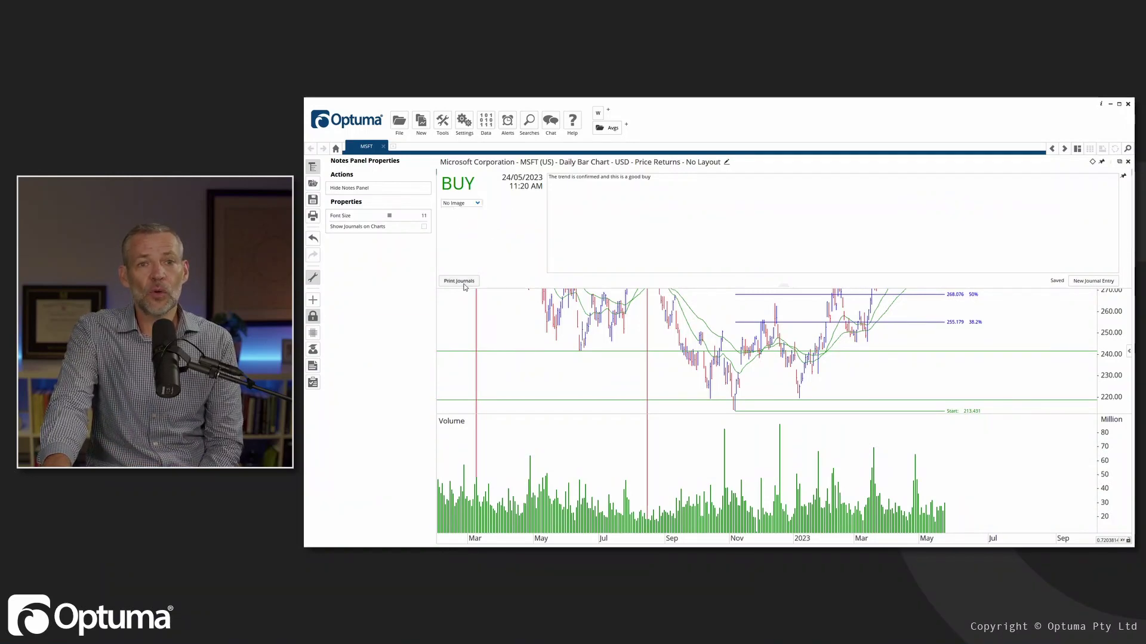
pyautogui.click(477, 204)
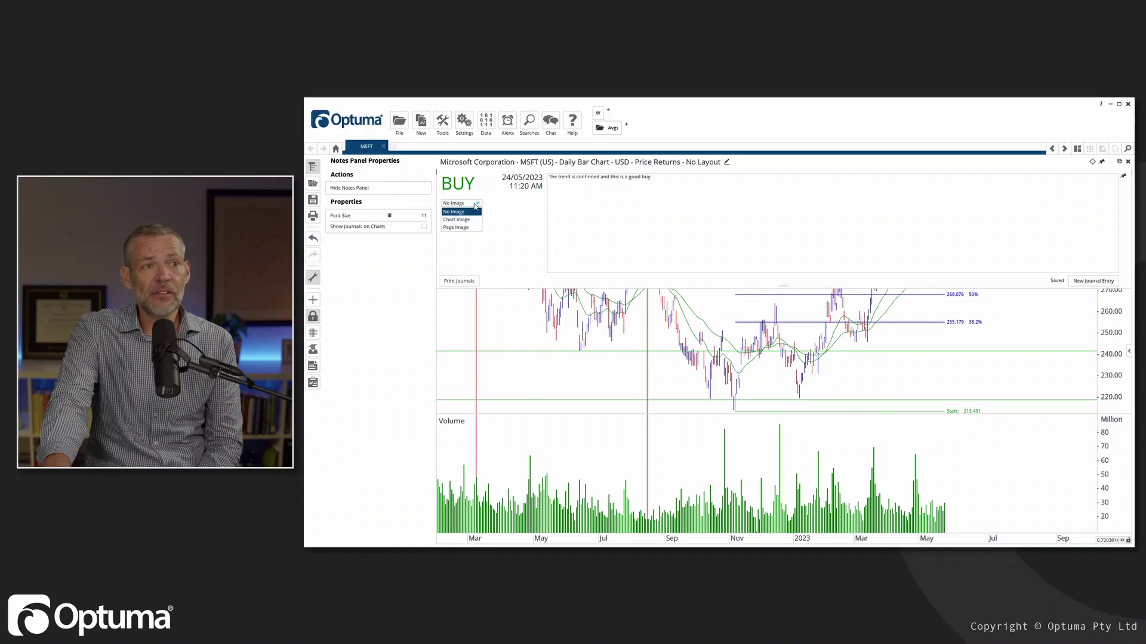
pyautogui.click(460, 221)
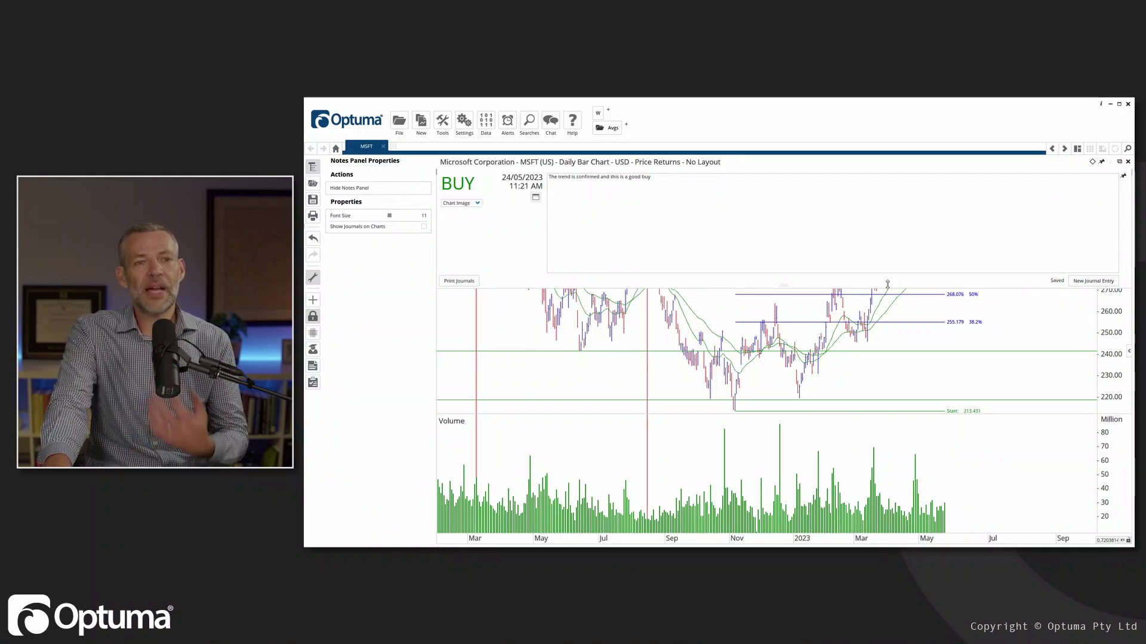
# - Reduce the notes panel's height, start a new journal entry, and view the chart image saved with the first BUY entry
pyautogui.moveTo(787, 287); pyautogui.dragTo(784, 248)
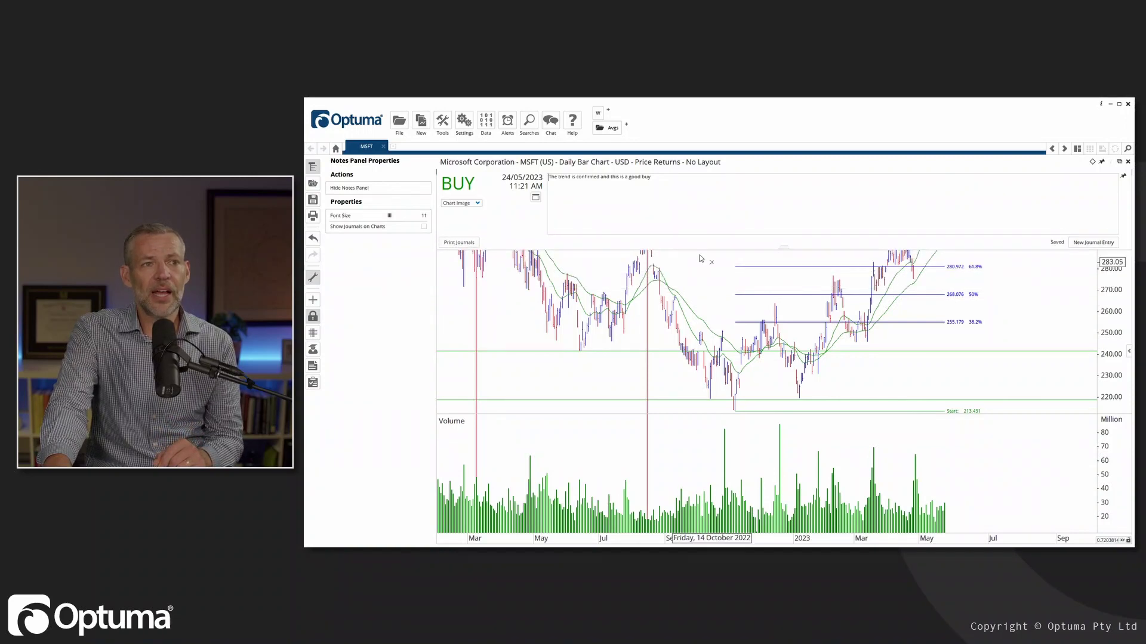
pyautogui.click(1082, 243)
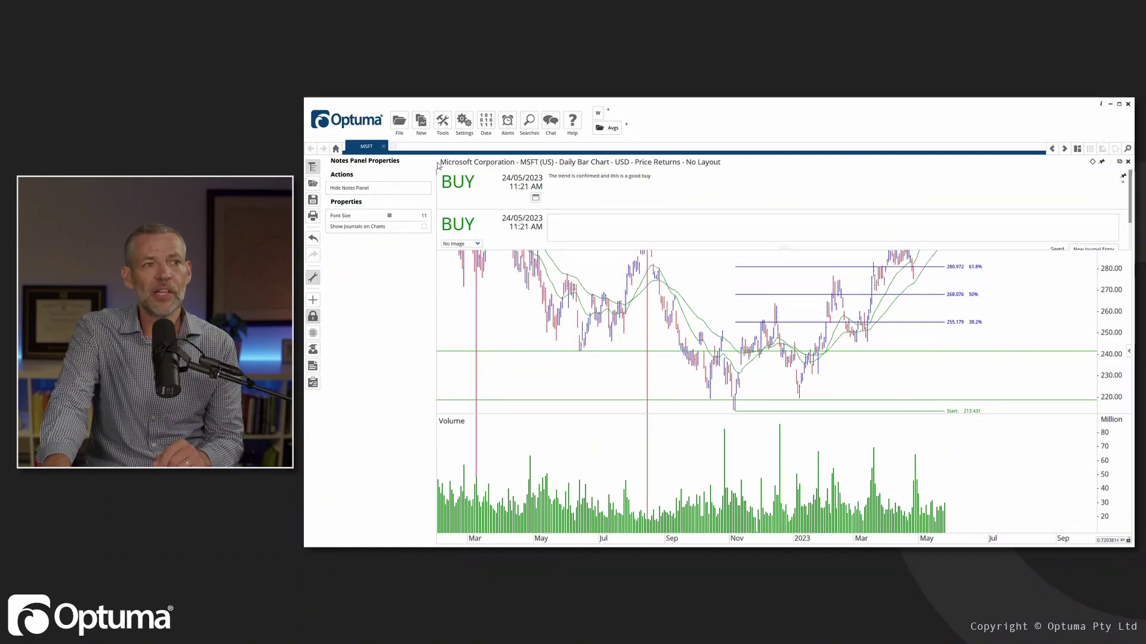
pyautogui.click(535, 199)
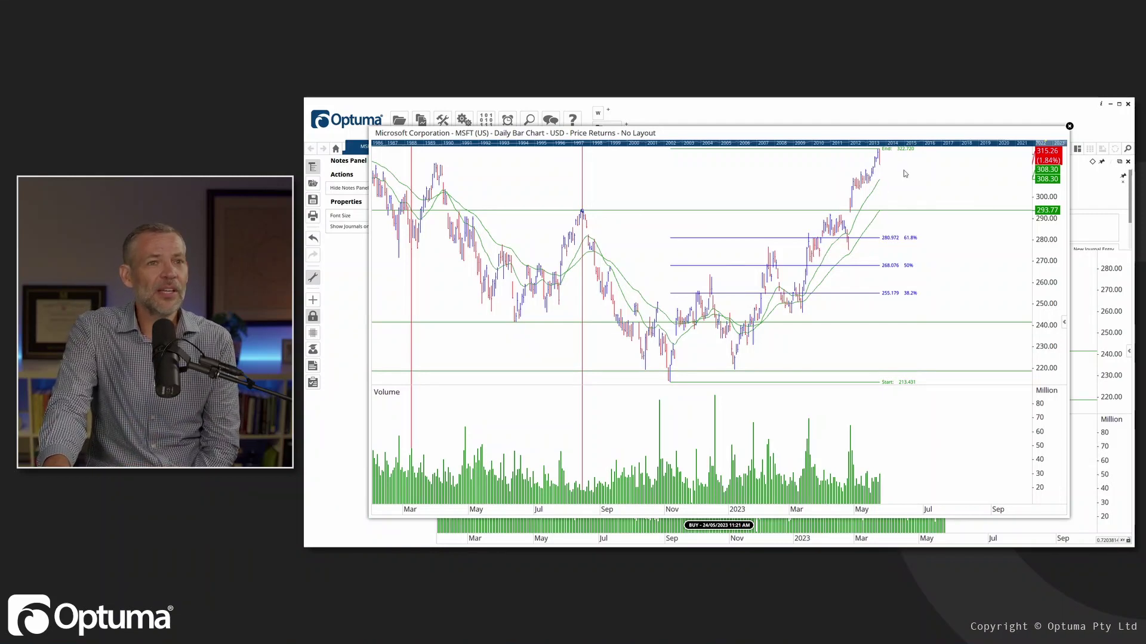
pyautogui.click(1069, 127)
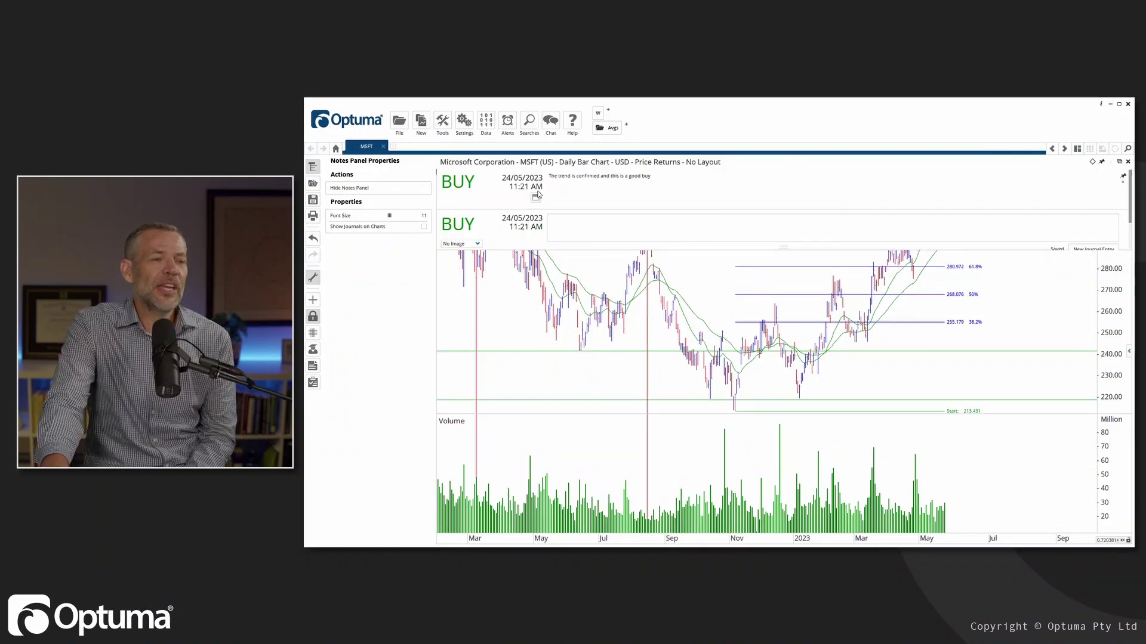
# - Narrow the MSFT chart from its left edge to free page space and add a Watch List there
pyautogui.click(440, 311)
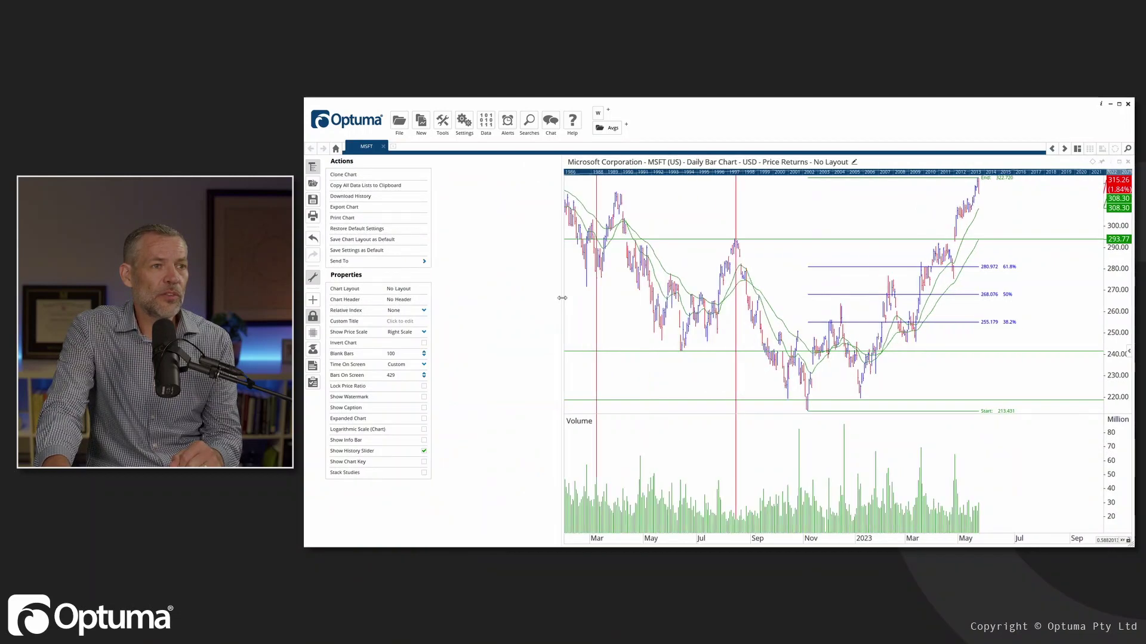
pyautogui.doubleClick(472, 295)
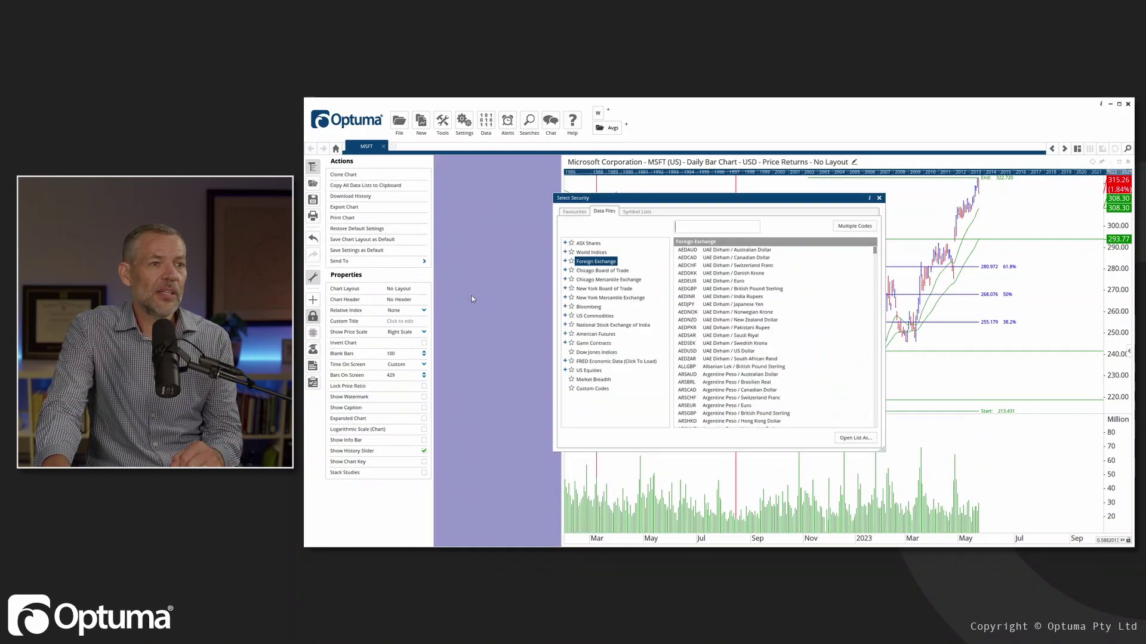
pyautogui.click(878, 197)
pyautogui.rightClick(498, 245)
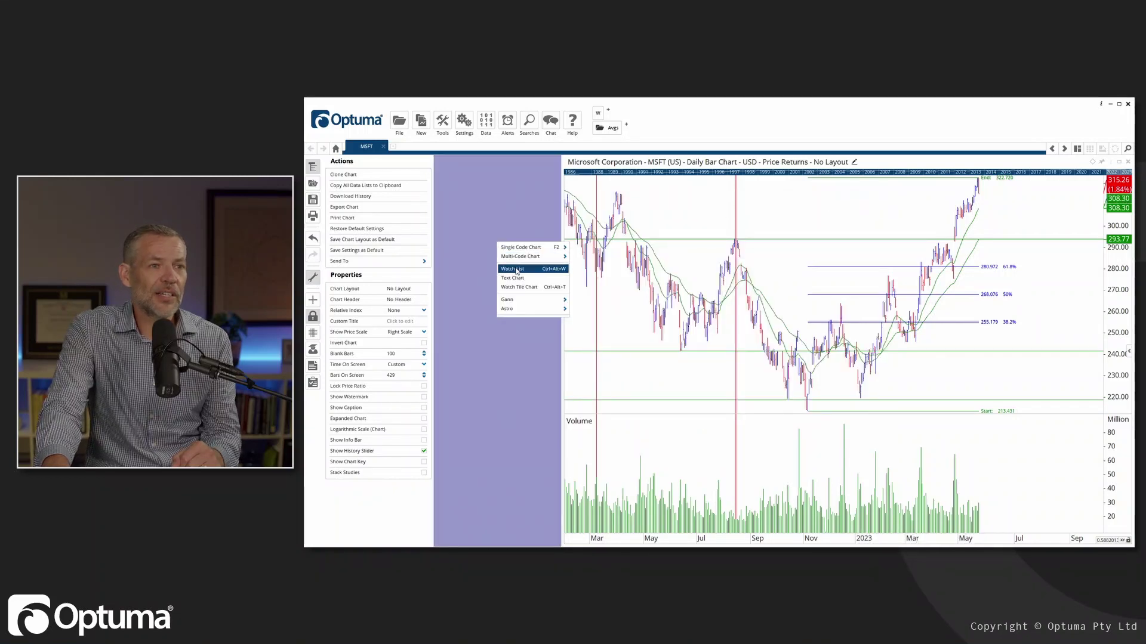
pyautogui.click(514, 269)
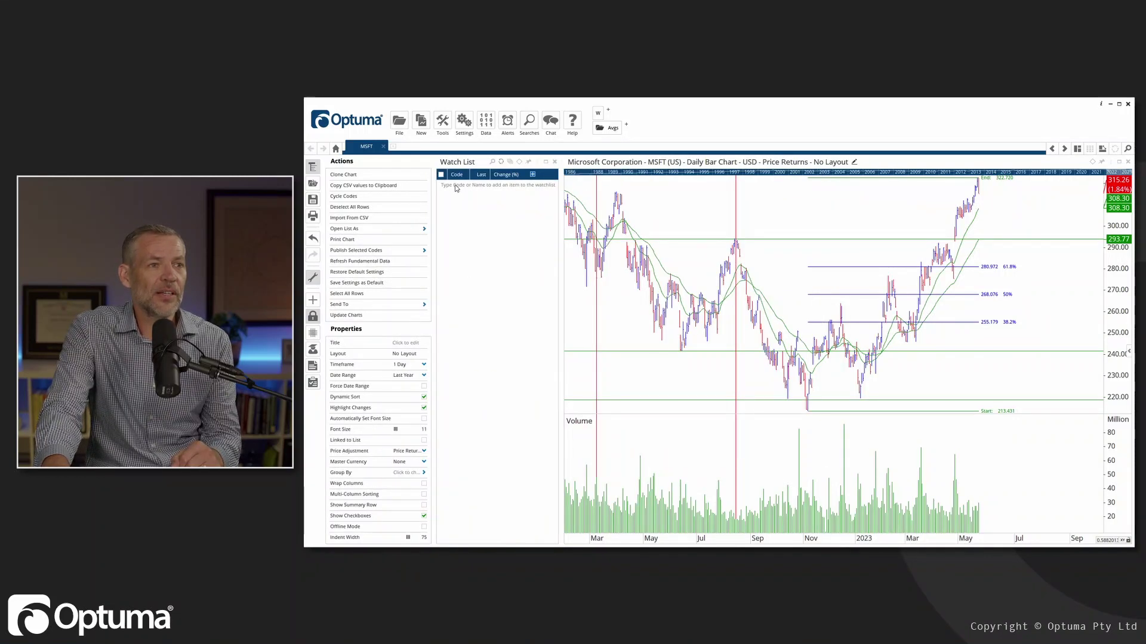
# - Add MSFT to the empty watch list
pyautogui.click(455, 185)
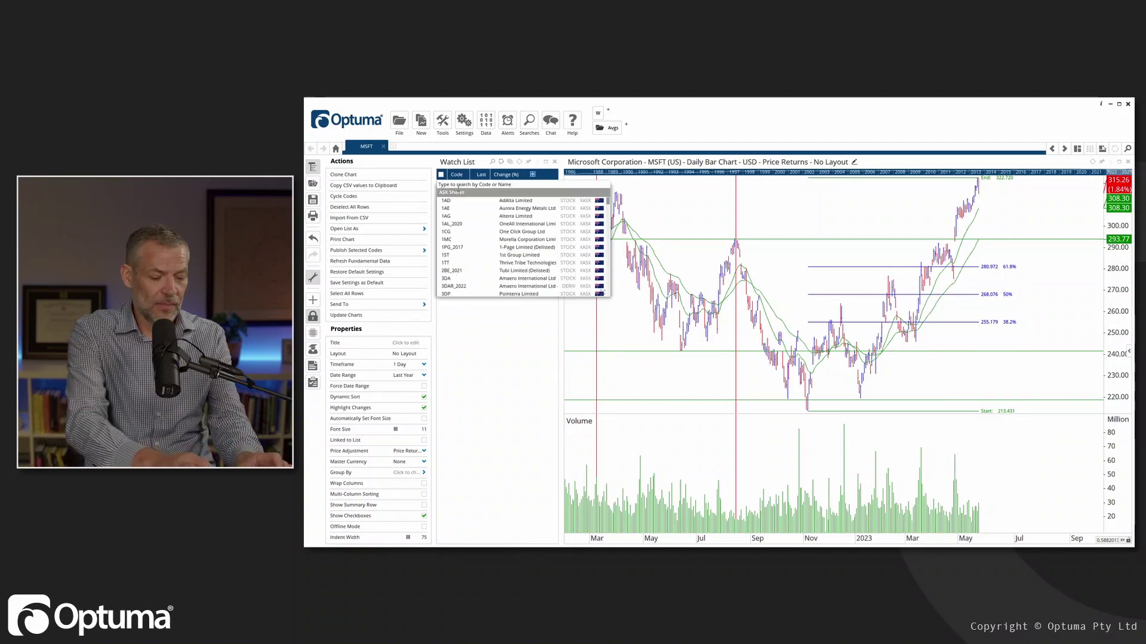
pyautogui.write('msft')
pyautogui.press('Return')
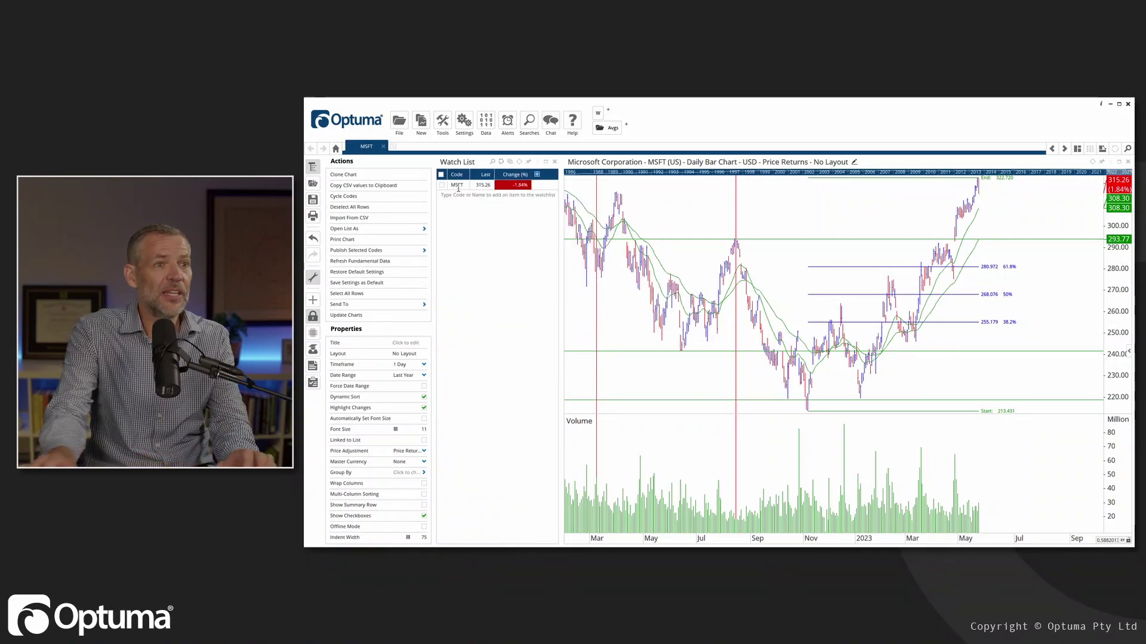
# - Widen the watch list and add a Recommendation column after Change (%)
pyautogui.moveTo(559, 240); pyautogui.dragTo(684, 240)
pyautogui.click(537, 175)
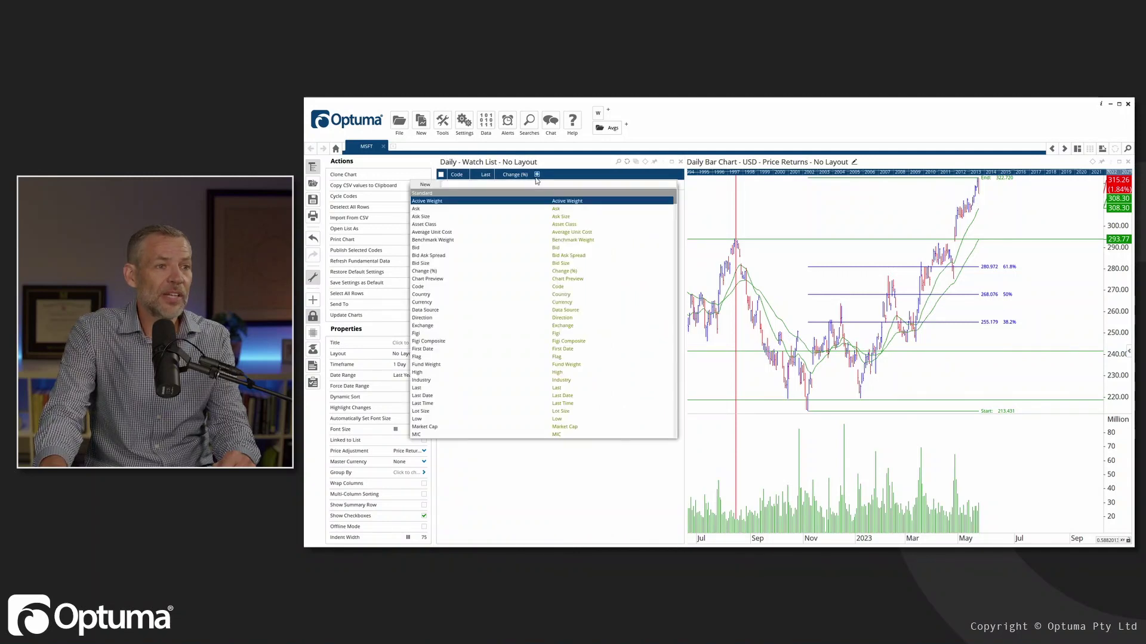
pyautogui.scroll(-2, 466, 334)
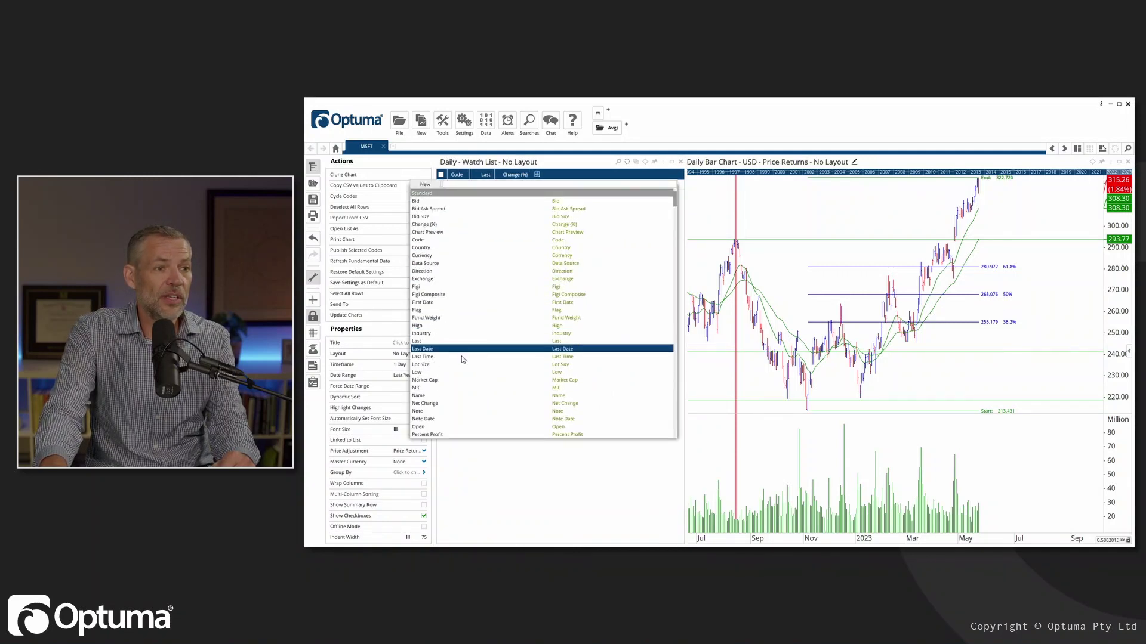
pyautogui.scroll(-1, 451, 385)
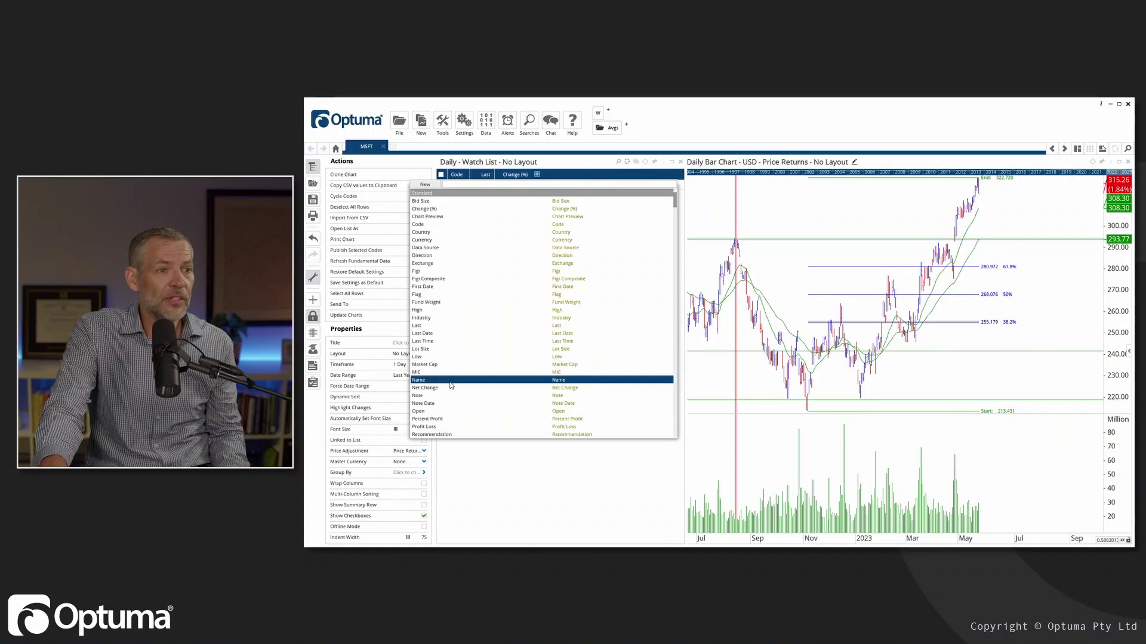
pyautogui.click(444, 434)
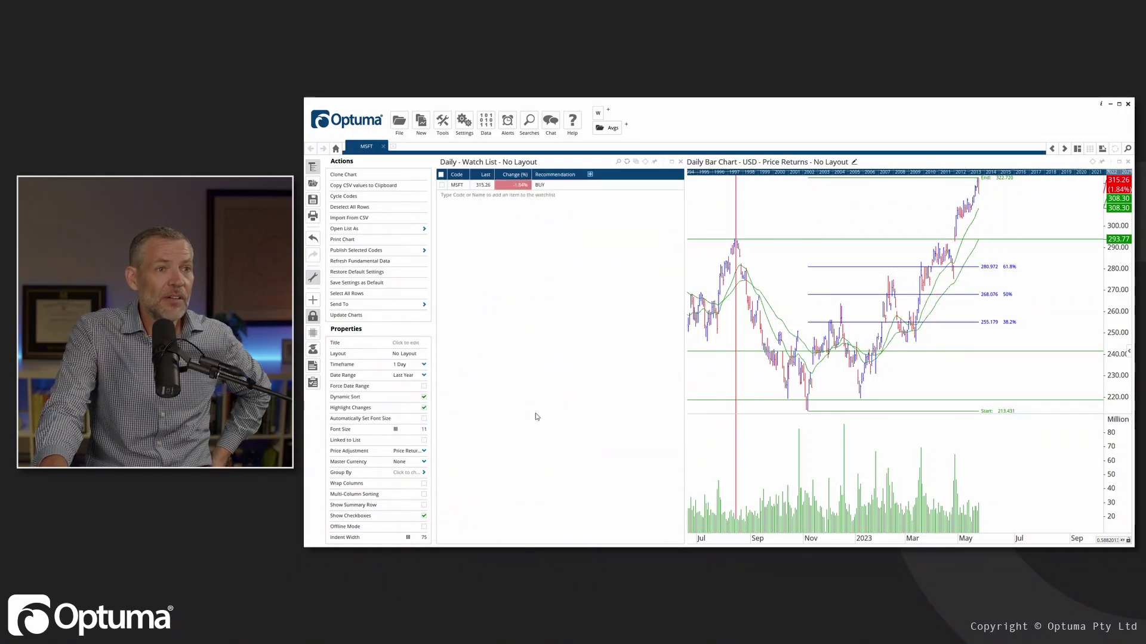
# - Bring up the MSFT chart's journal notes and narrow the chart to fit beside the widened watch list
pyautogui.moveTo(539, 187)
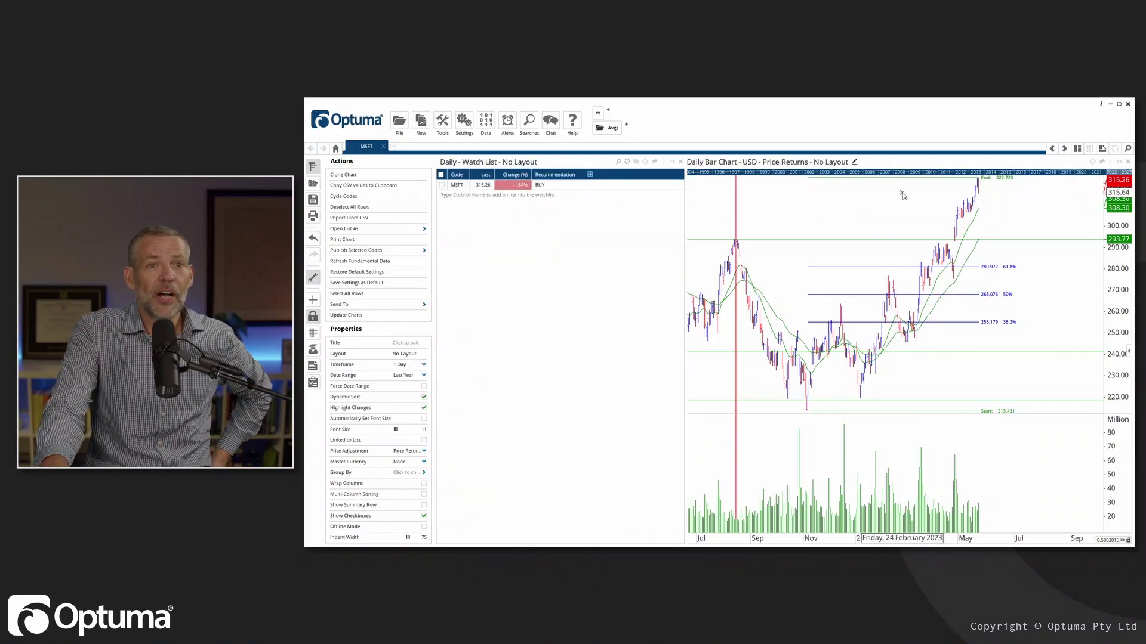
pyautogui.click(847, 170)
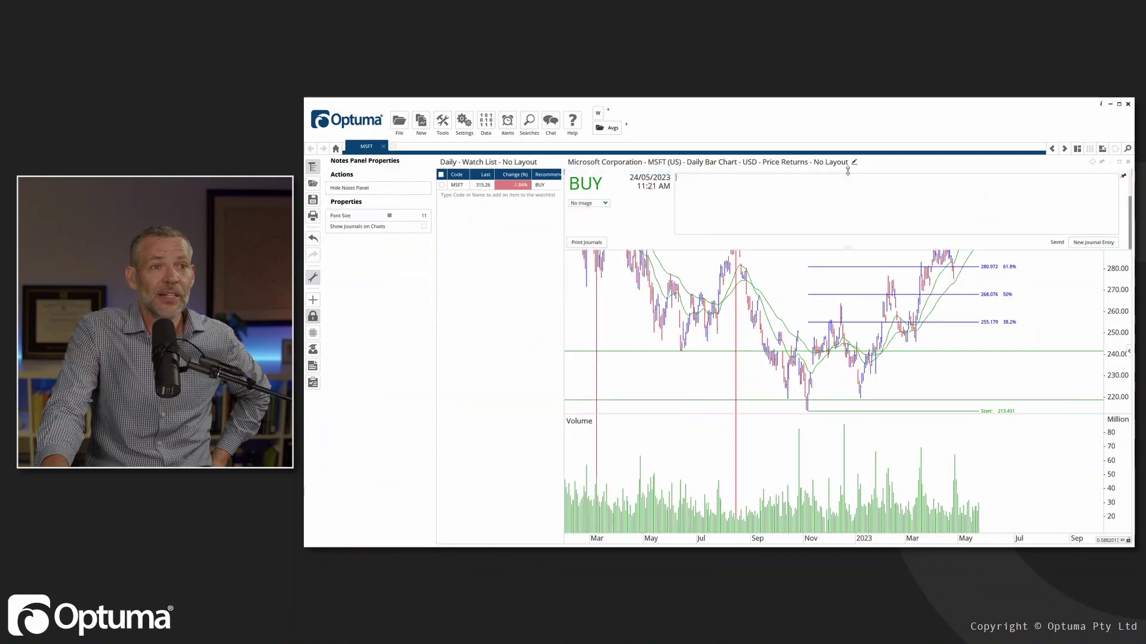
pyautogui.moveTo(563, 220); pyautogui.dragTo(685, 222)
pyautogui.click(685, 224)
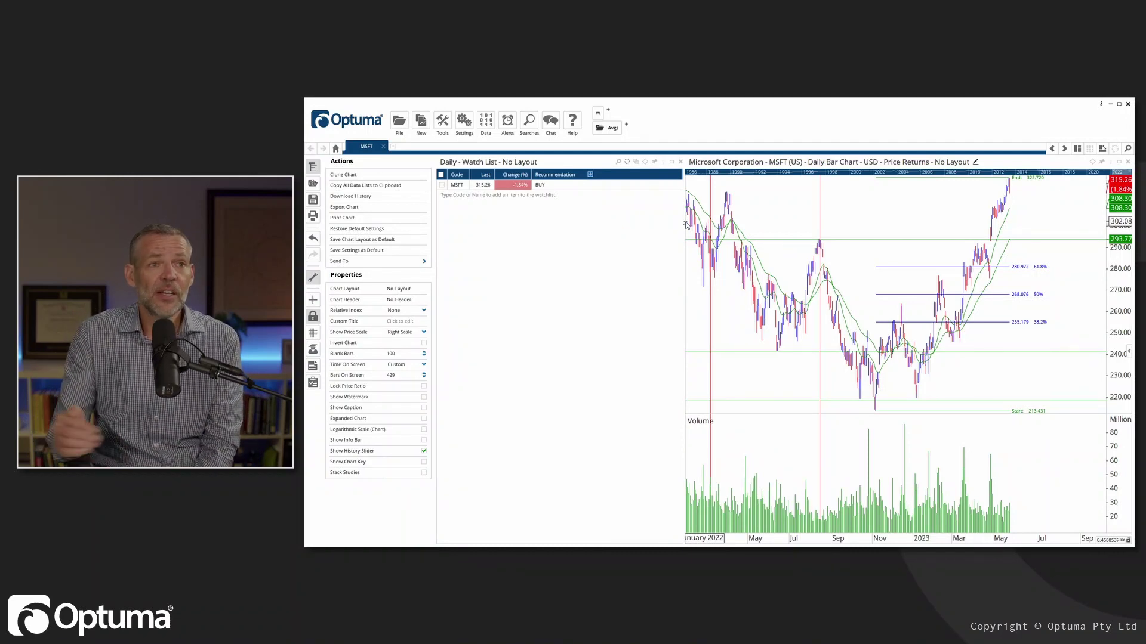
# - Add a Note column to the watch list after the Recommendation column
pyautogui.click(581, 173)
pyautogui.scroll(-1, 484, 408)
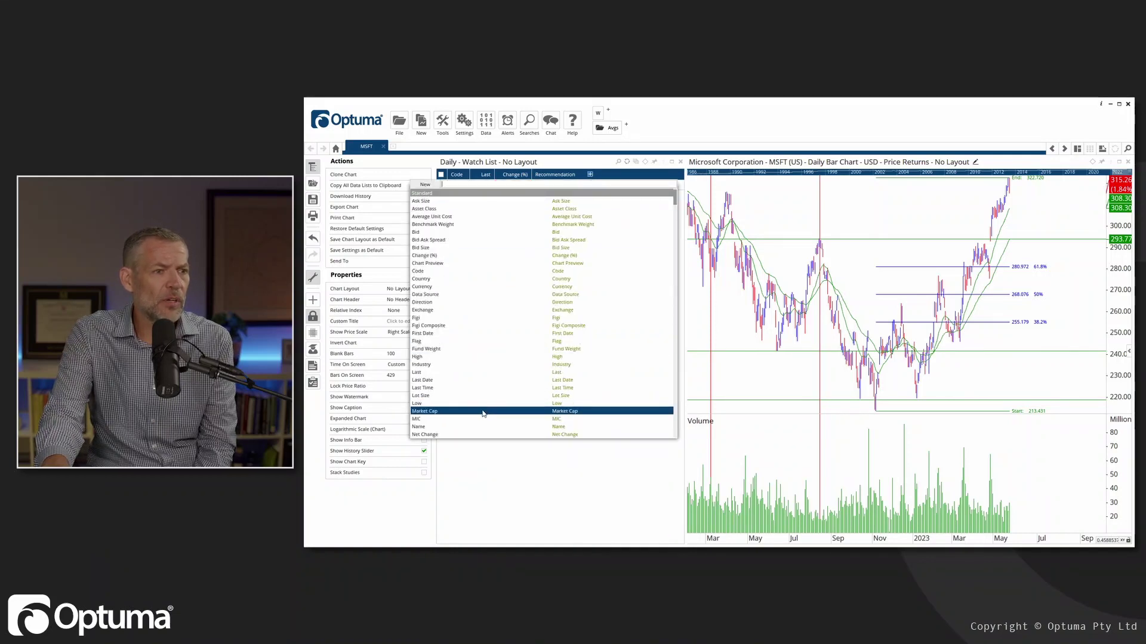
pyautogui.scroll(-2, 445, 430)
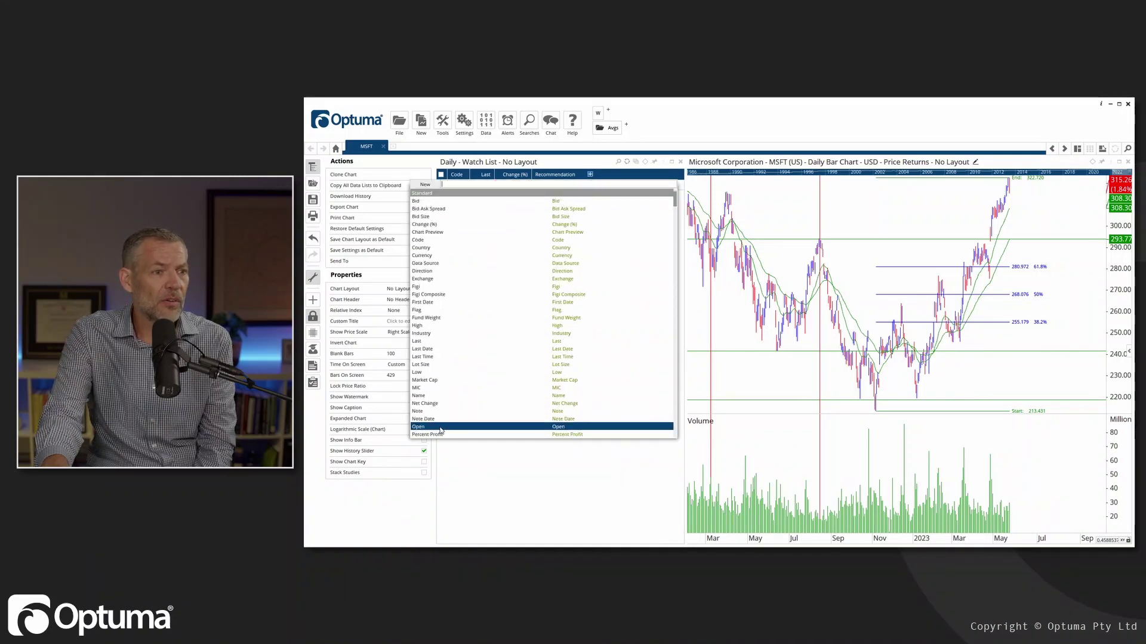
pyautogui.click(431, 413)
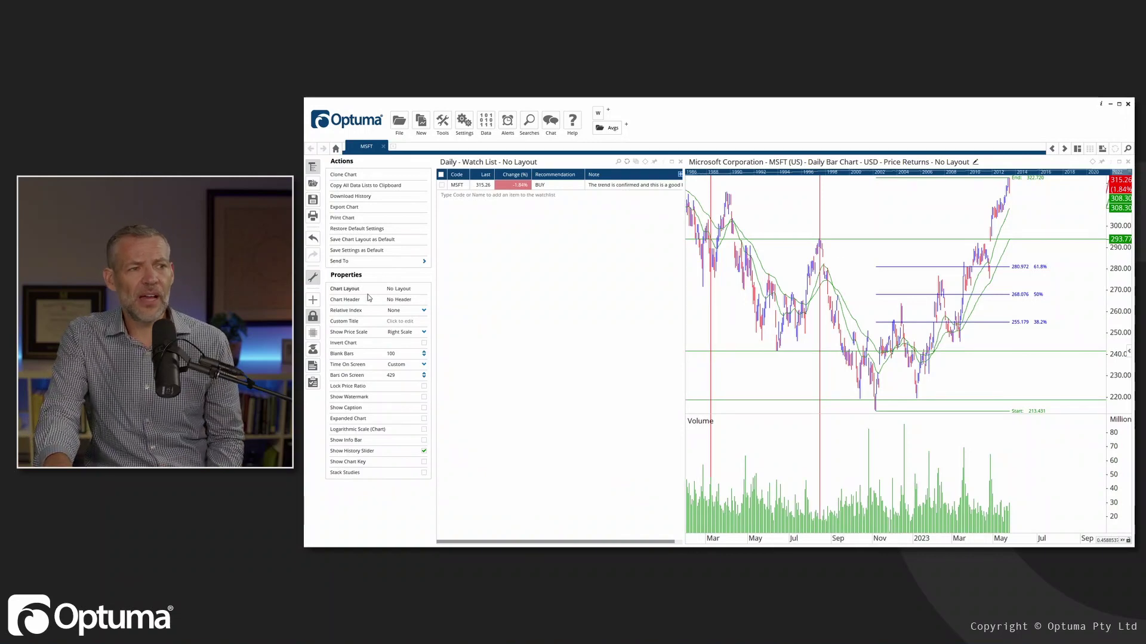
# - Turn on training mode for the MSFT chart and wind its training date back to 21 October 2022
pyautogui.click(310, 355)
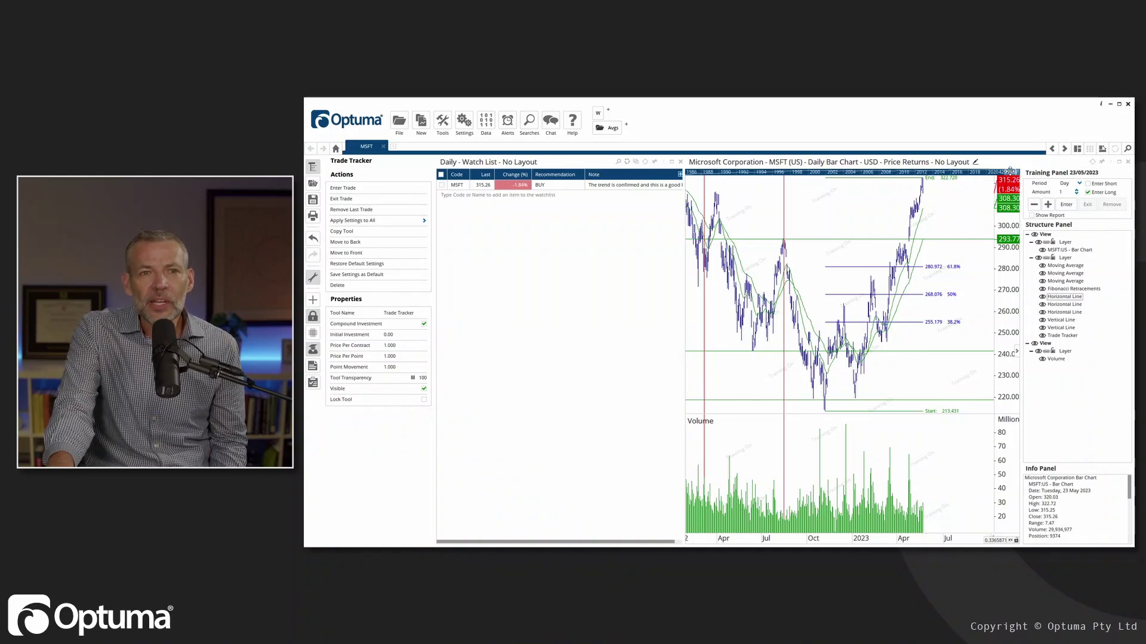
pyautogui.moveTo(970, 182)
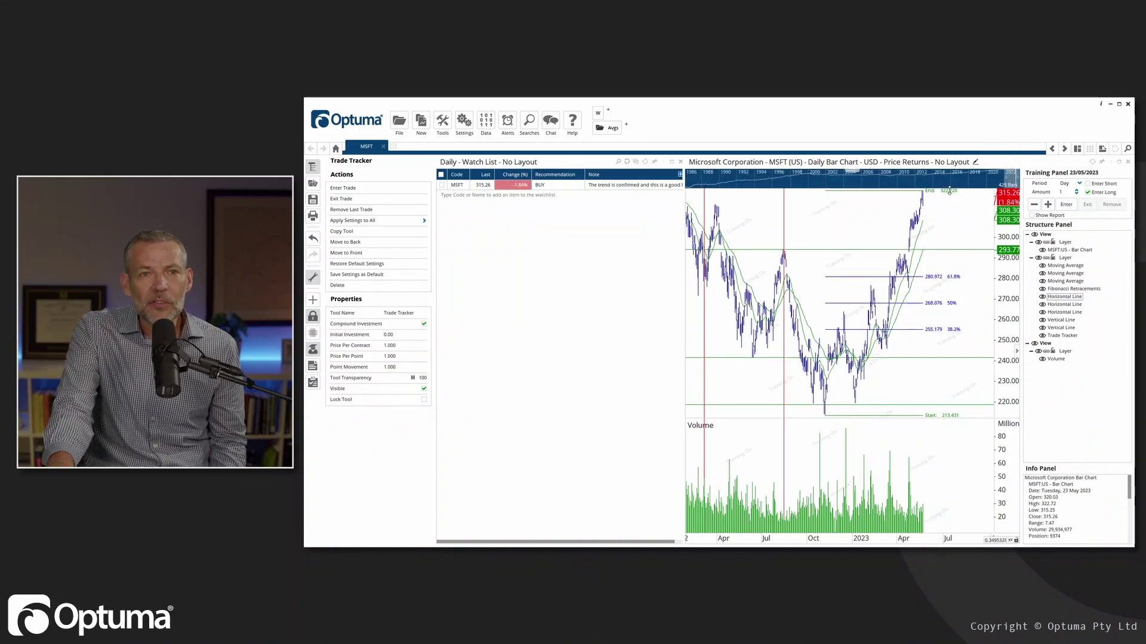
pyautogui.moveTo(1014, 178); pyautogui.dragTo(1012, 177)
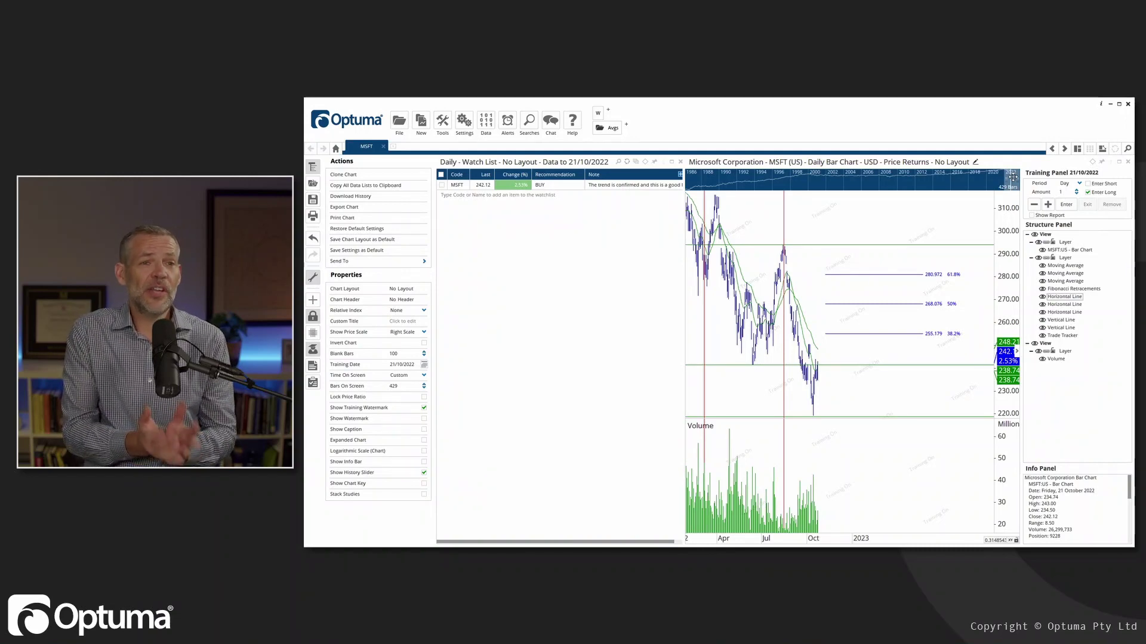
# - Delete the Fibonacci retracement from the MSFT chart
pyautogui.click(916, 275)
pyautogui.press('Delete')
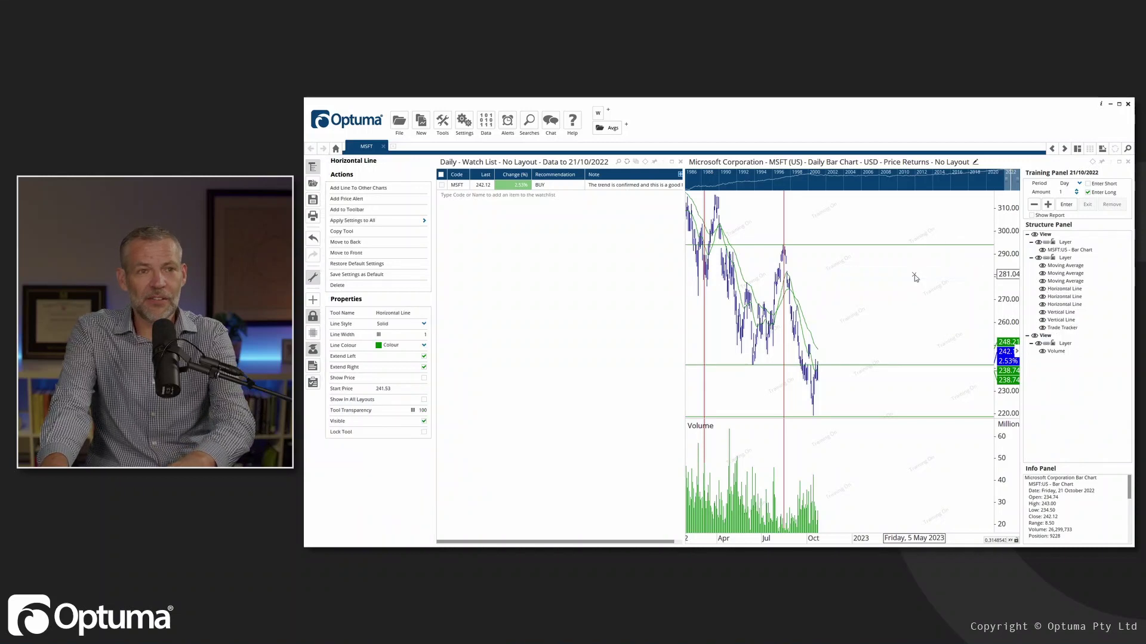
# - Advance the training date one day at a time to 23 December 2022
pyautogui.click(1047, 205)
pyautogui.click(1047, 204)
pyautogui.click(1047, 205)
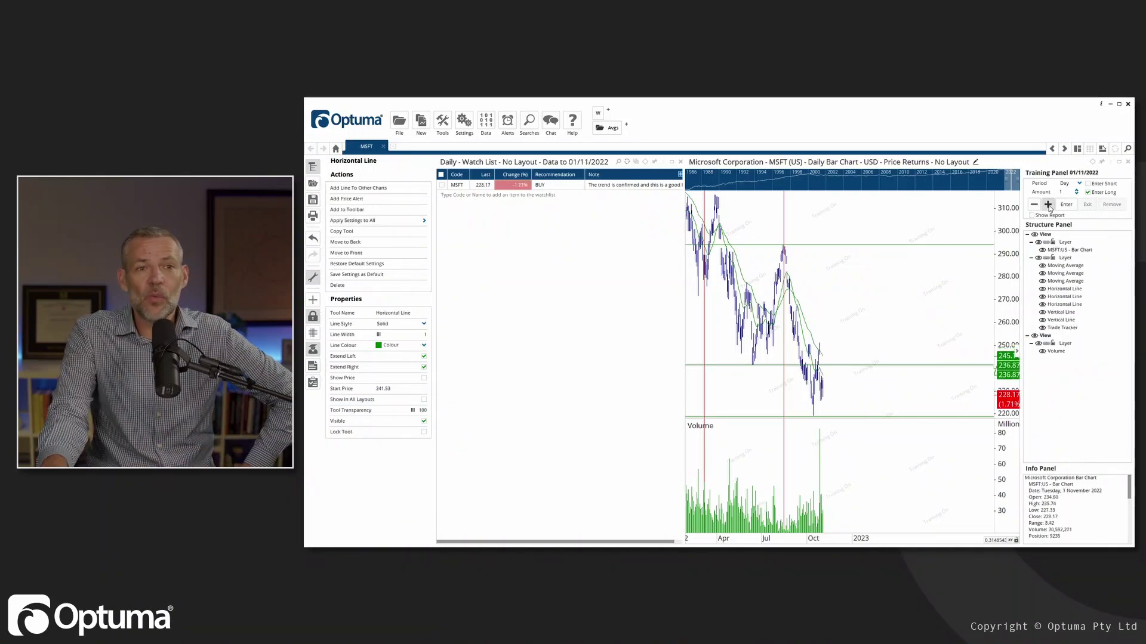
pyautogui.click(1047, 204)
pyautogui.click(1047, 205)
pyautogui.click(1047, 205)
pyautogui.click(1047, 205)
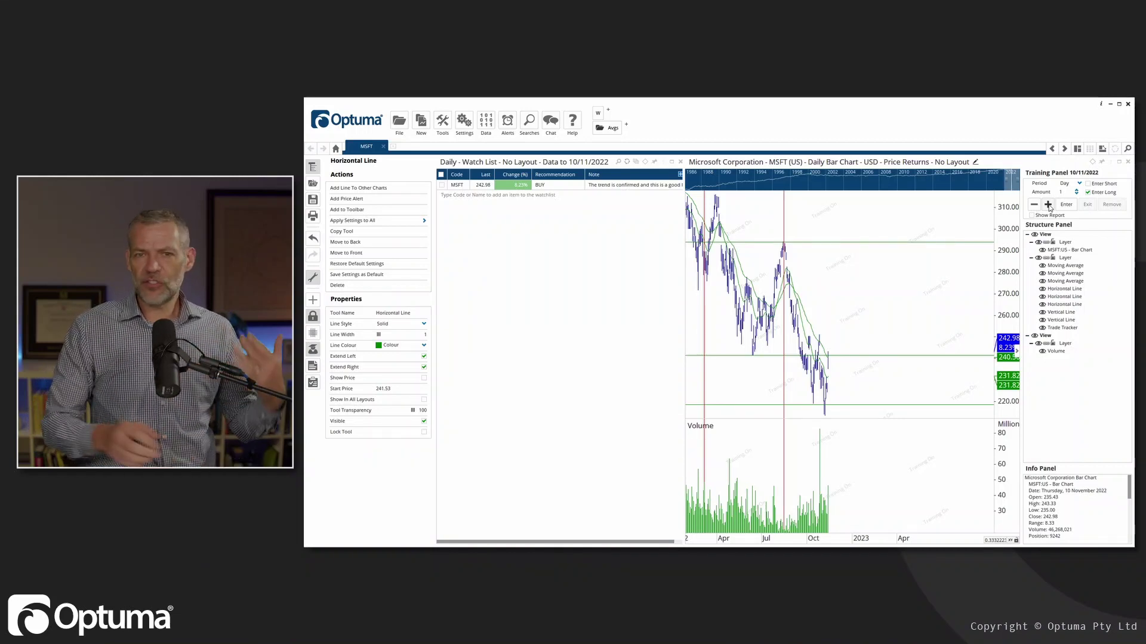
pyautogui.click(1048, 205)
pyautogui.click(1049, 205)
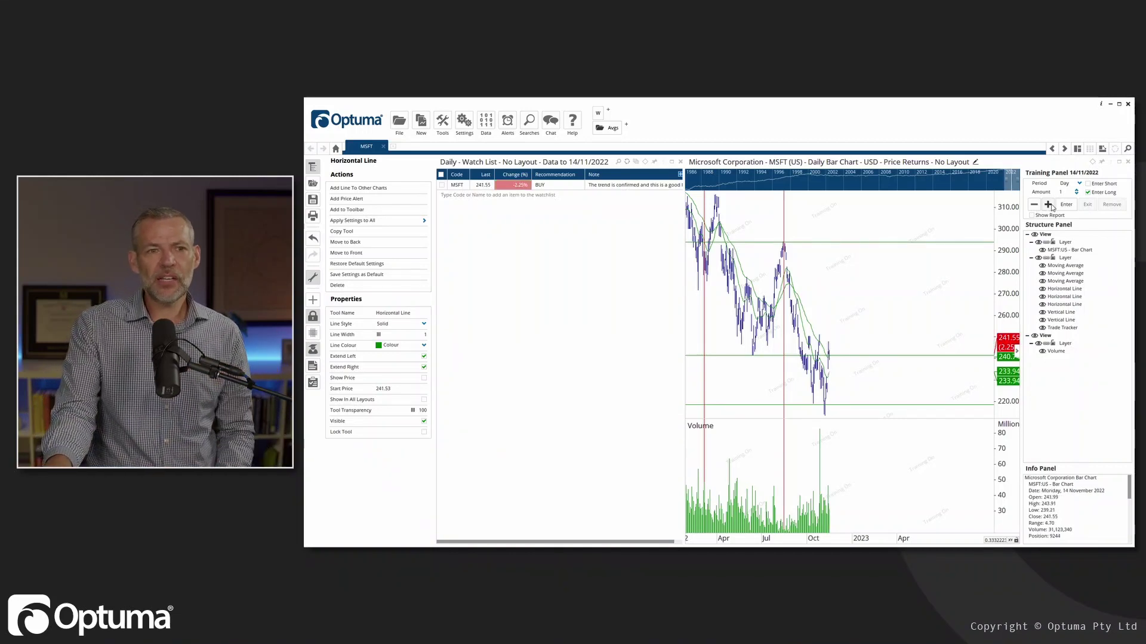
pyautogui.click(1049, 206)
pyautogui.click(1049, 205)
pyautogui.click(1050, 205)
pyautogui.click(1049, 205)
pyautogui.click(1050, 204)
pyautogui.click(1050, 205)
pyautogui.click(1048, 204)
pyautogui.click(1048, 205)
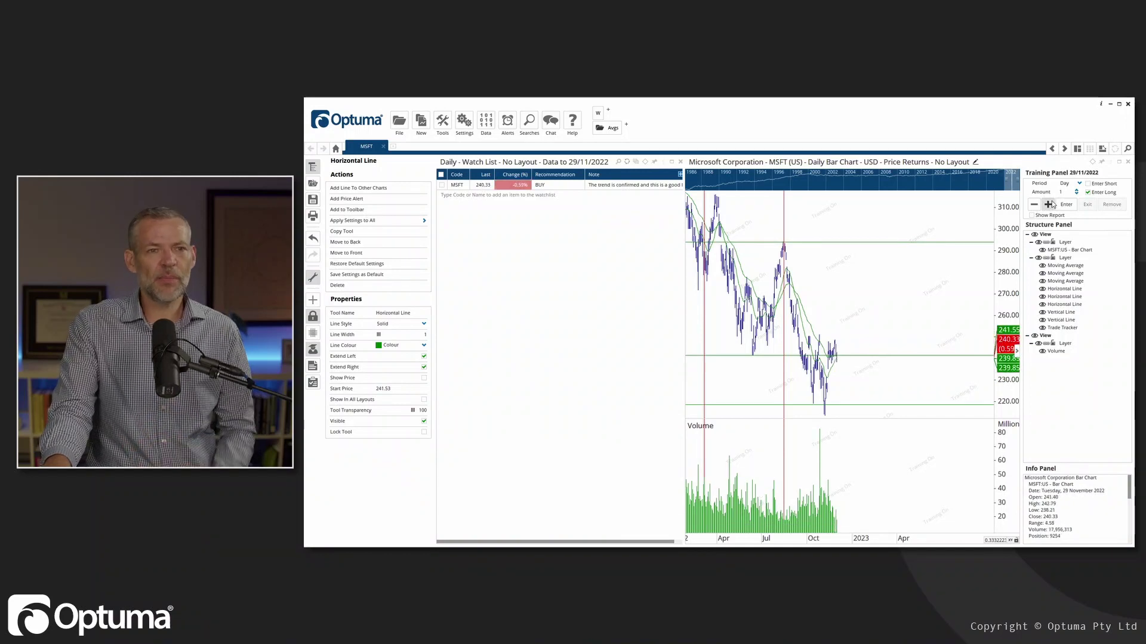
pyautogui.click(1048, 204)
pyautogui.click(1048, 205)
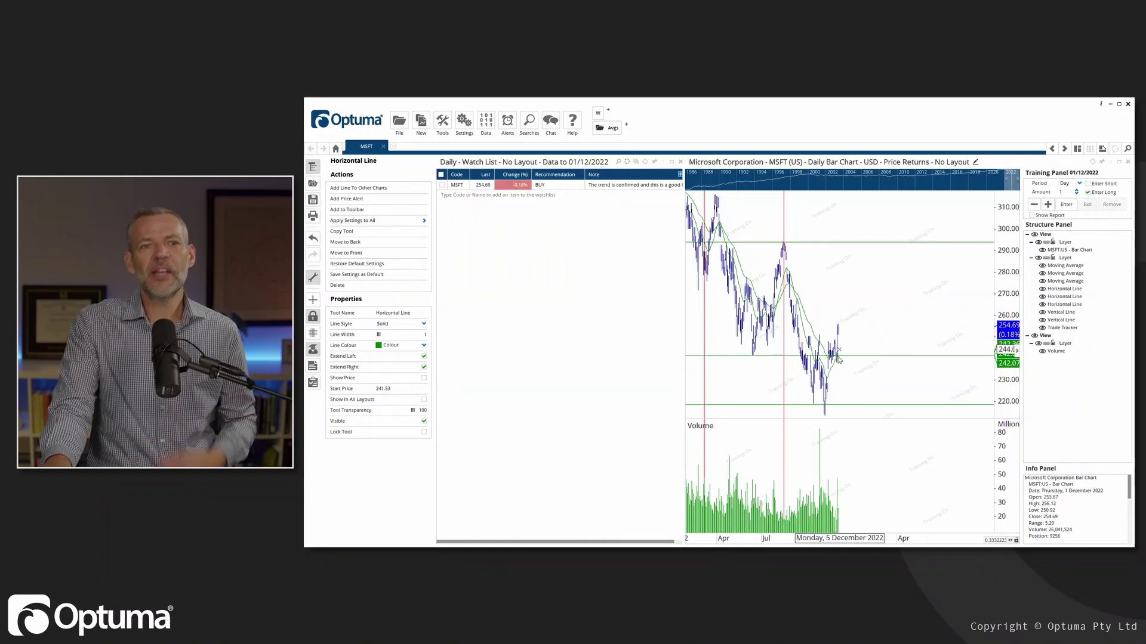
pyautogui.click(1049, 204)
pyautogui.click(1048, 205)
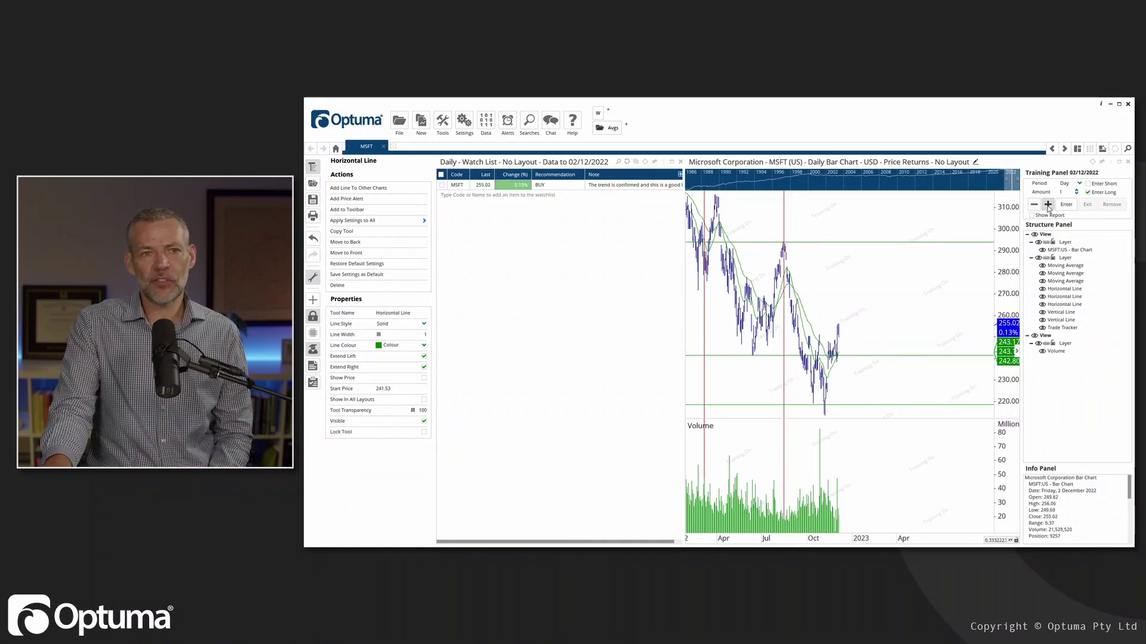
pyautogui.click(1049, 204)
pyautogui.click(1048, 205)
pyautogui.click(1048, 204)
pyautogui.click(1049, 205)
pyautogui.click(1049, 204)
pyautogui.click(1048, 205)
pyautogui.click(1048, 205)
pyautogui.click(1048, 205)
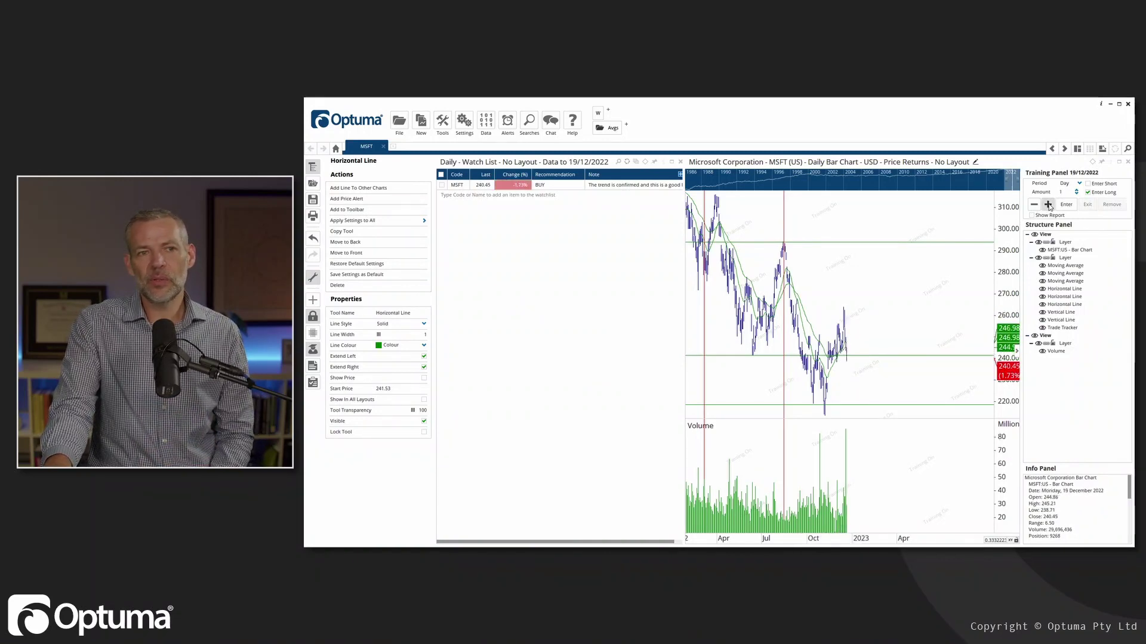
pyautogui.click(1048, 205)
pyautogui.click(1049, 205)
pyautogui.click(1048, 205)
pyautogui.click(1048, 205)
pyautogui.click(1048, 204)
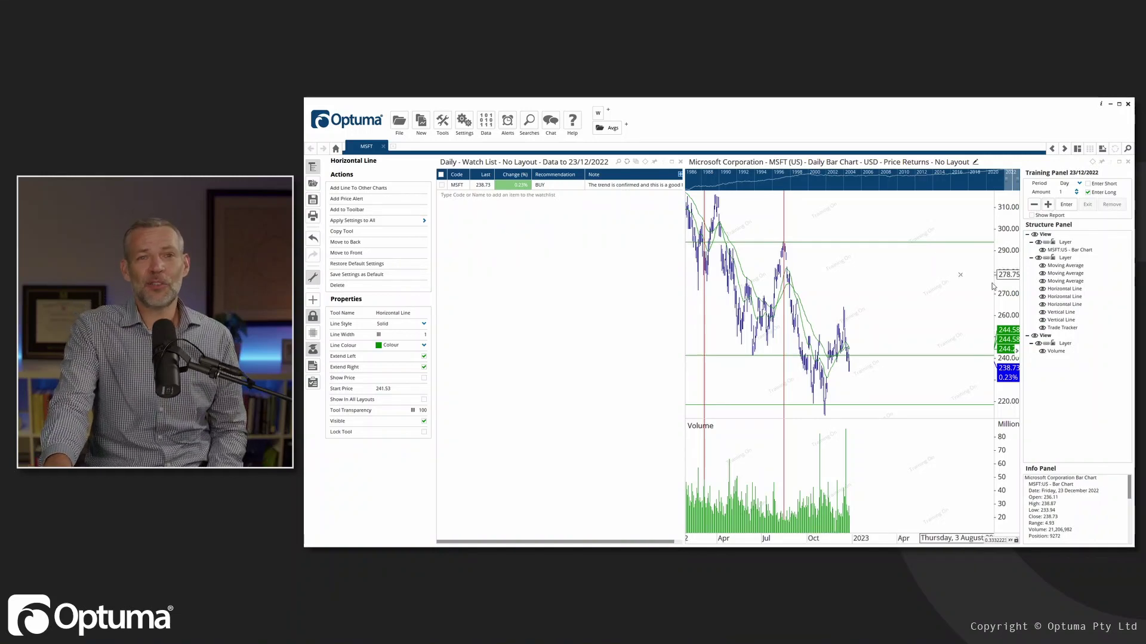
# - Enter a long training trade at 23 December 2022 and exit it at 5 January 2023, with the trade report shown
pyautogui.click(1067, 205)
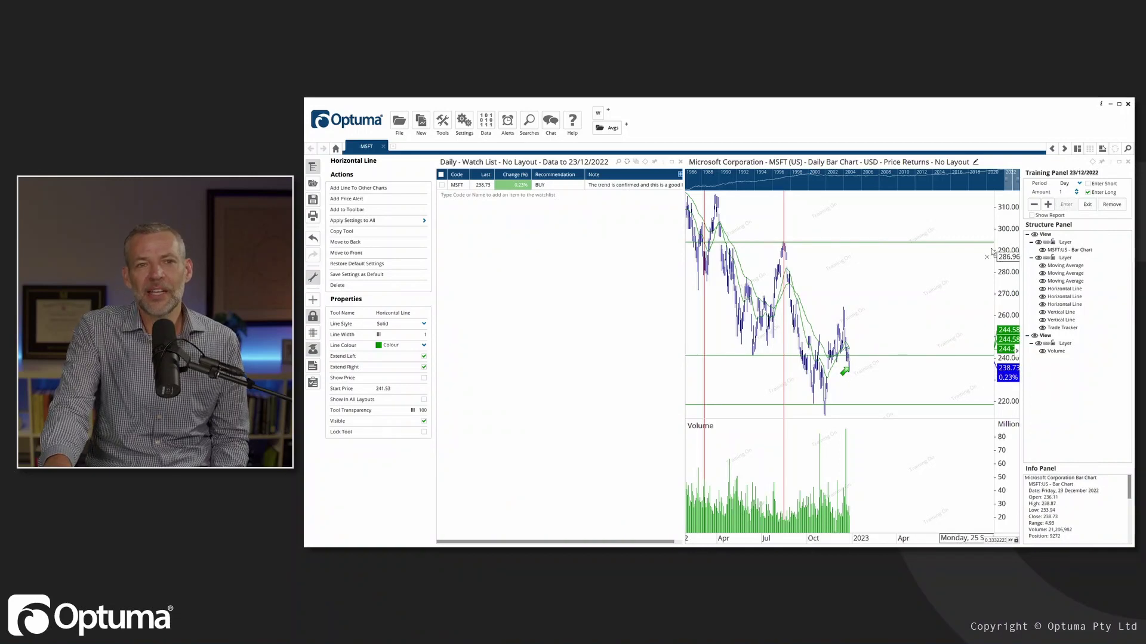
pyautogui.click(1048, 205)
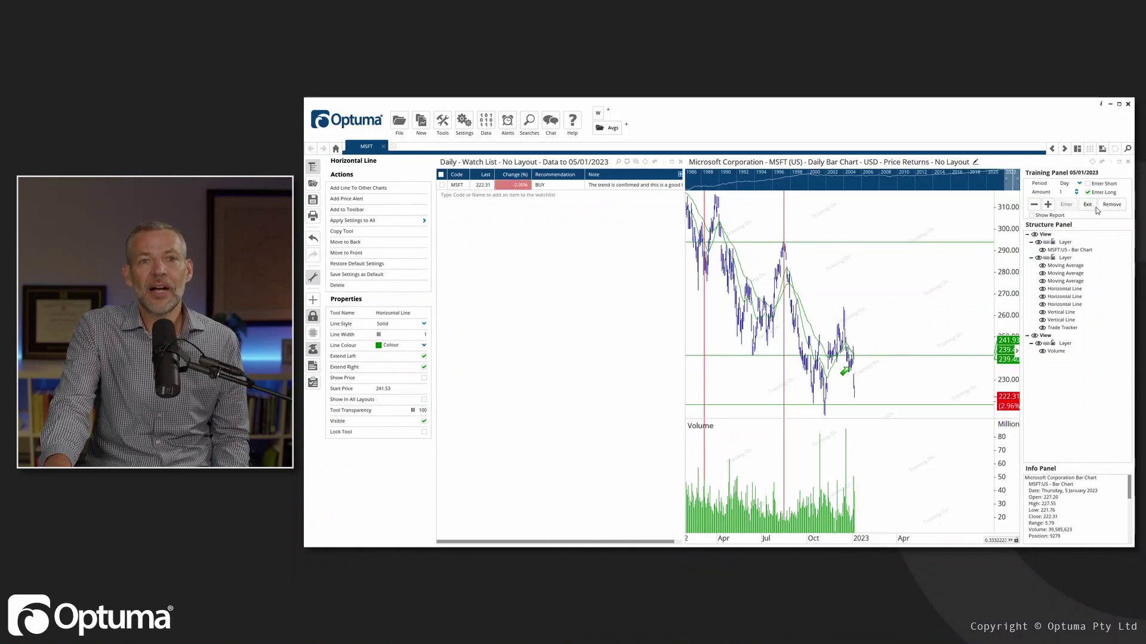
pyautogui.click(1031, 215)
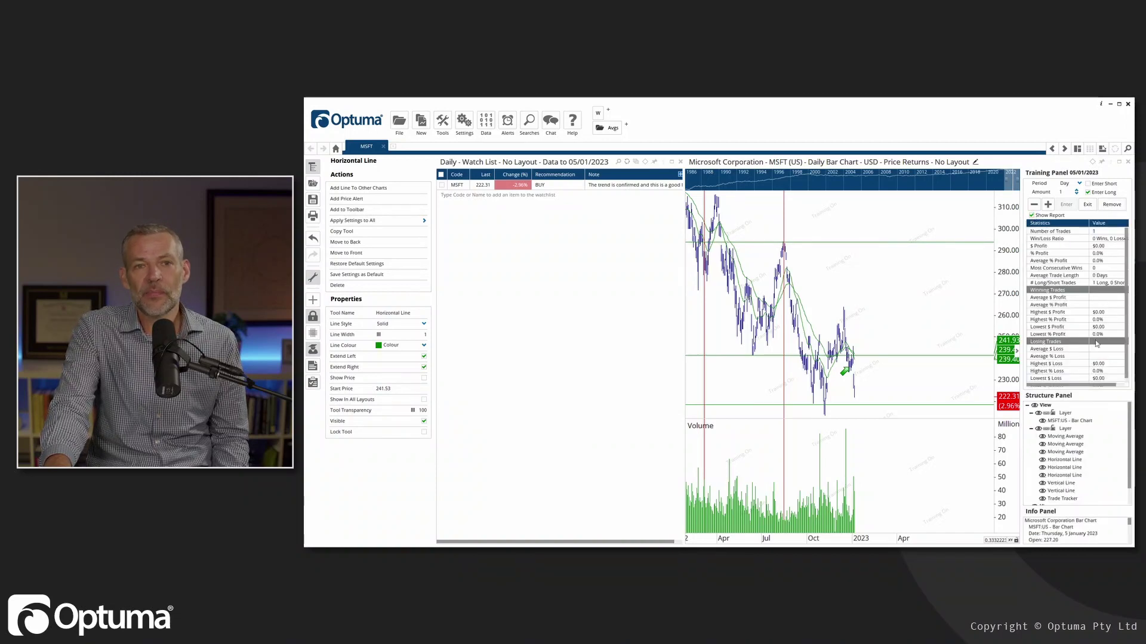
pyautogui.click(1087, 204)
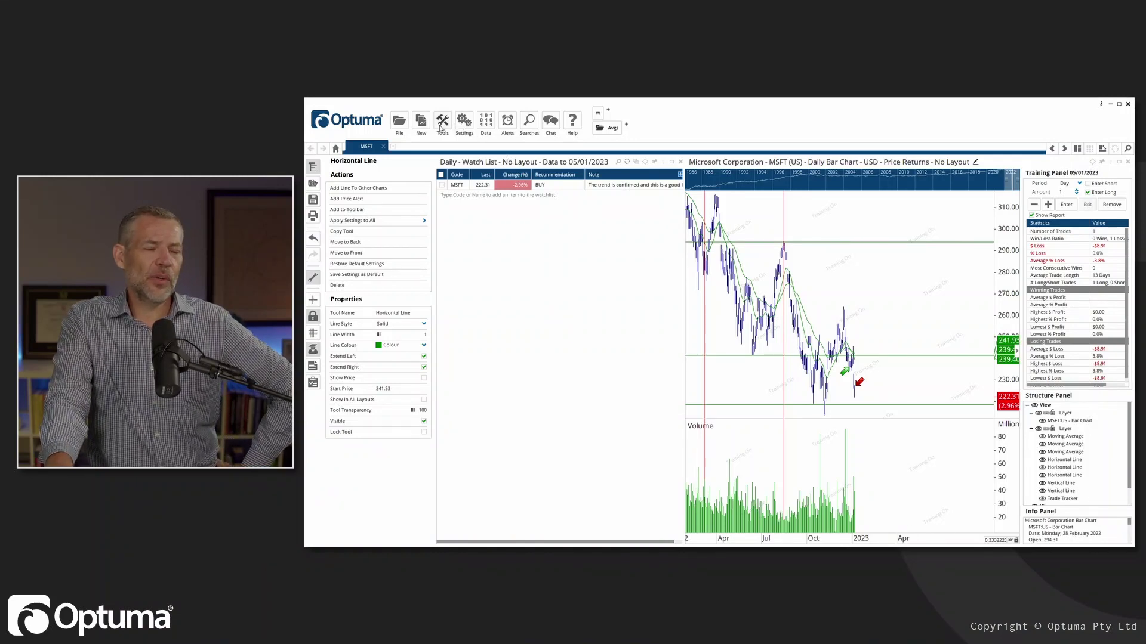
# - Open the backup settings and select the My First WB.owb workbook inside the 08 May 2023 15:59 backup
pyautogui.click(465, 123)
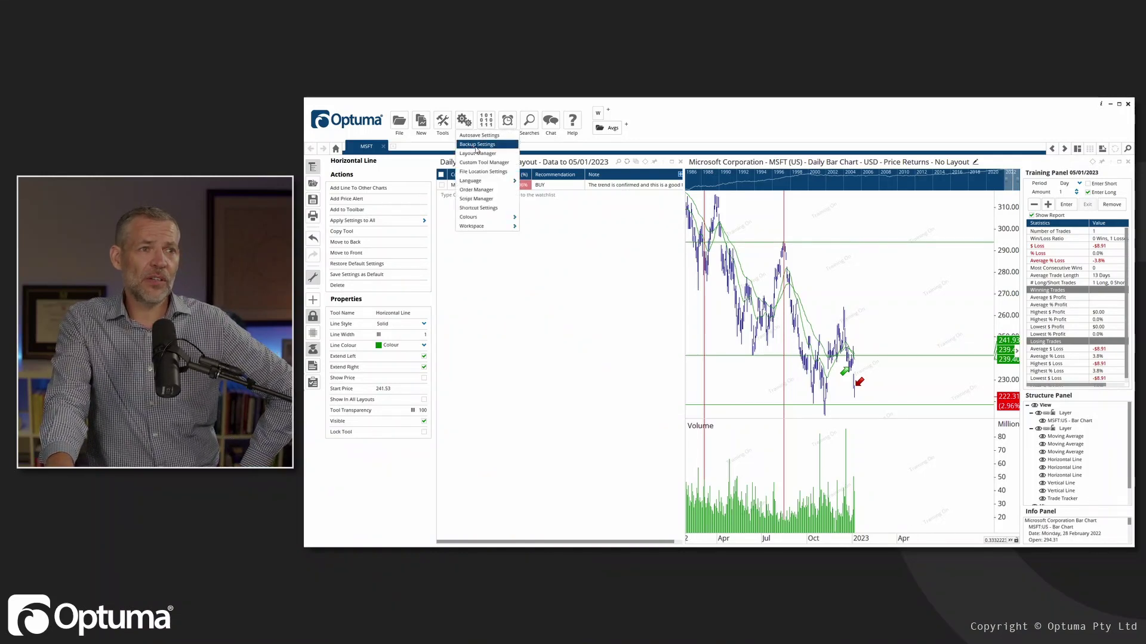
pyautogui.click(476, 145)
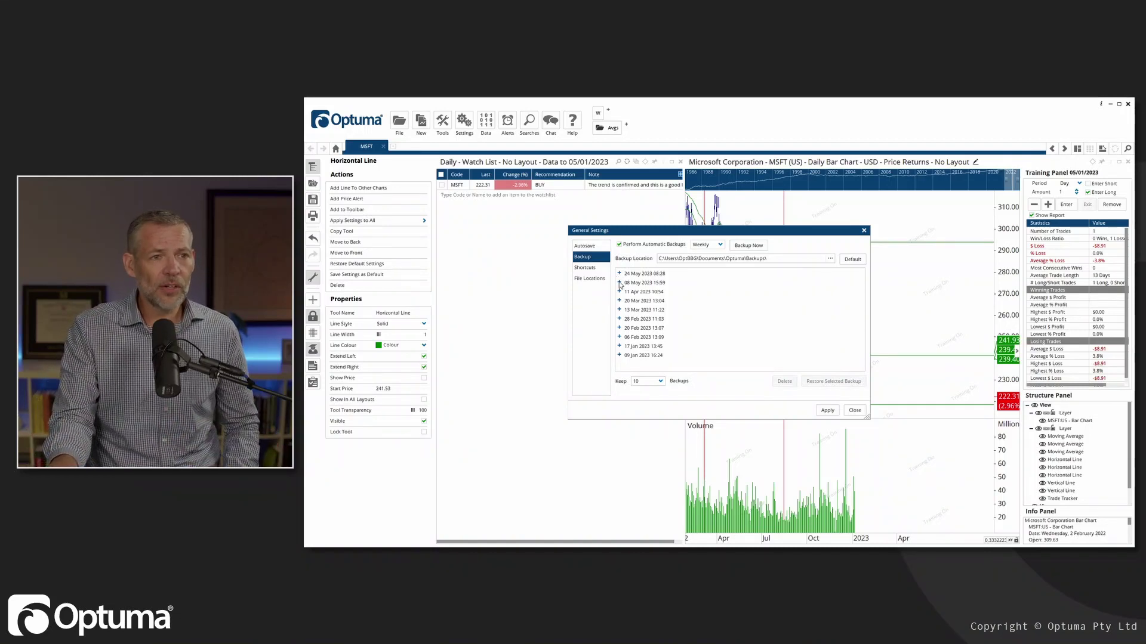
pyautogui.click(618, 283)
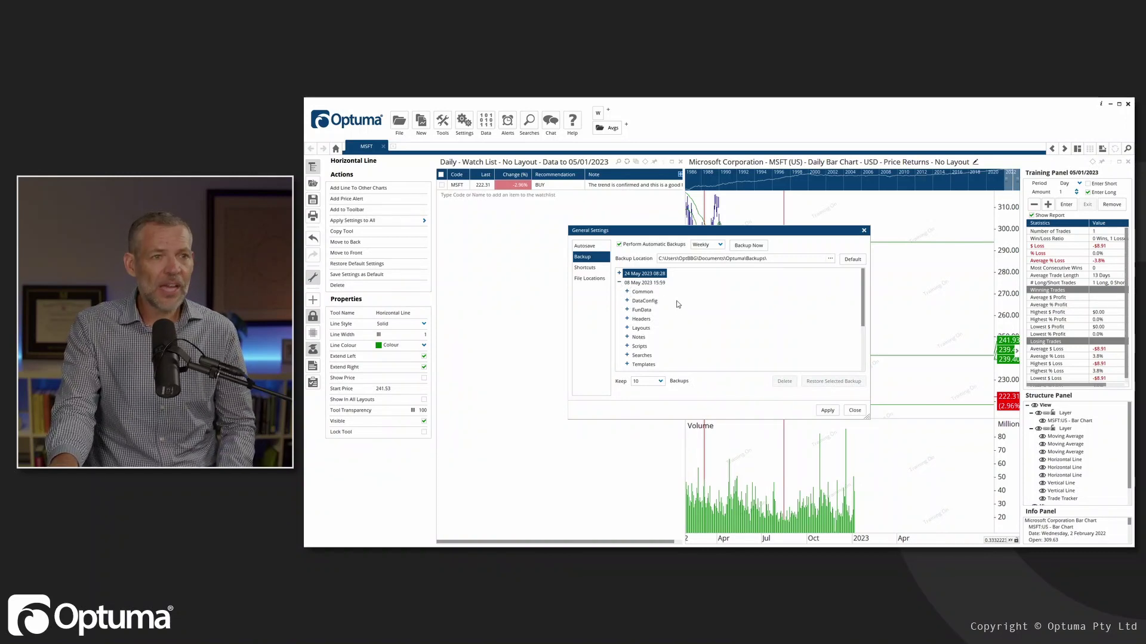
pyautogui.scroll(-2, 686, 327)
pyautogui.click(627, 338)
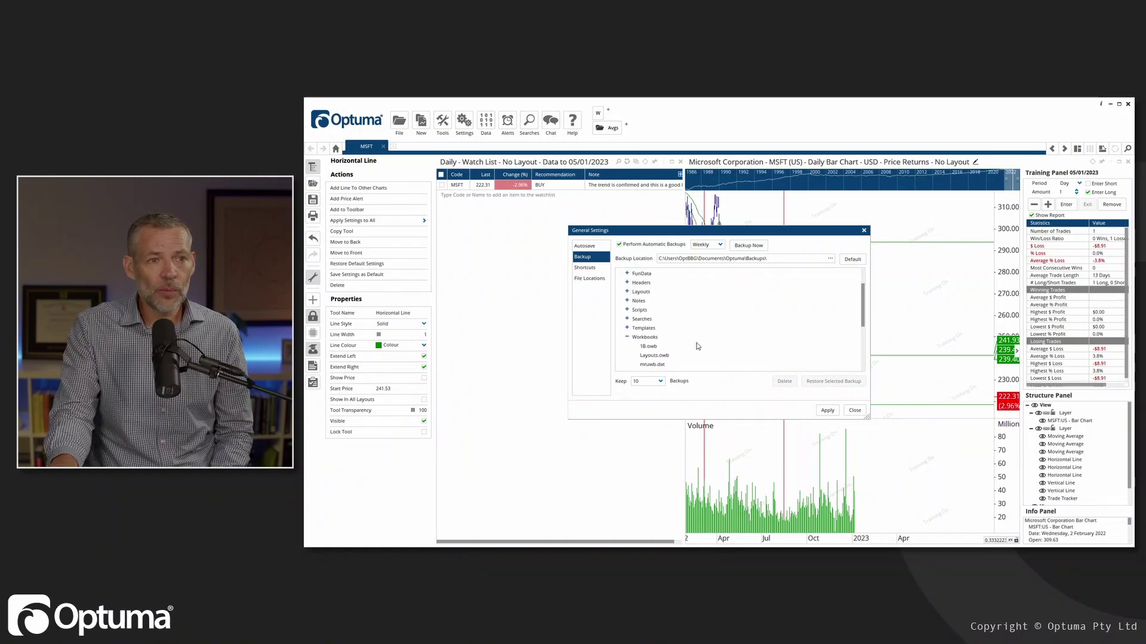
pyautogui.scroll(-1, 725, 330)
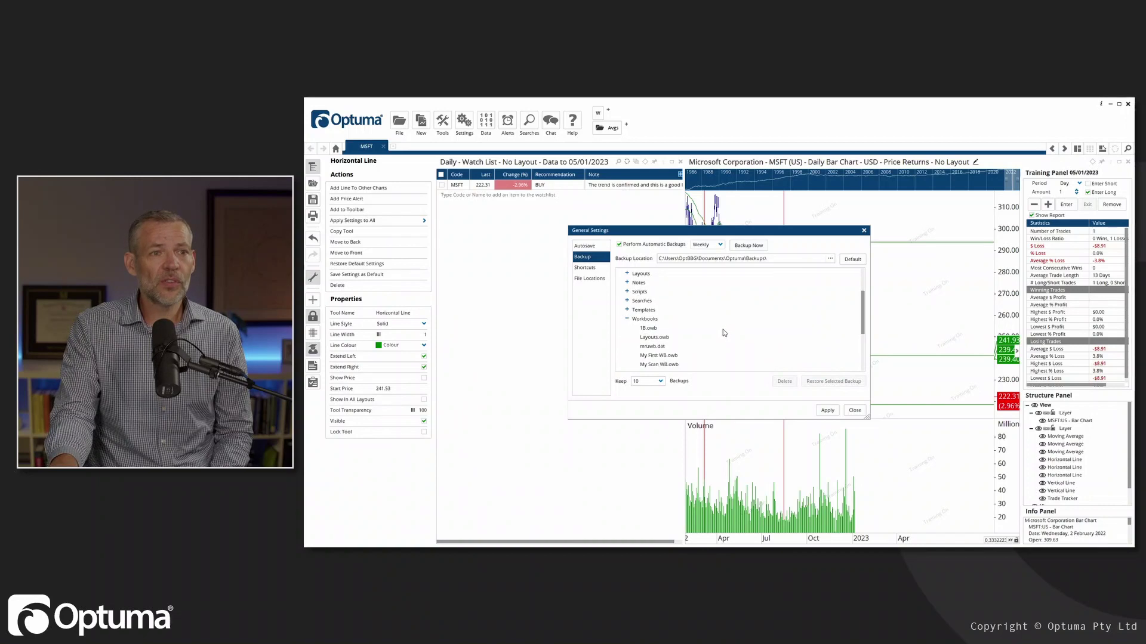
pyautogui.click(655, 356)
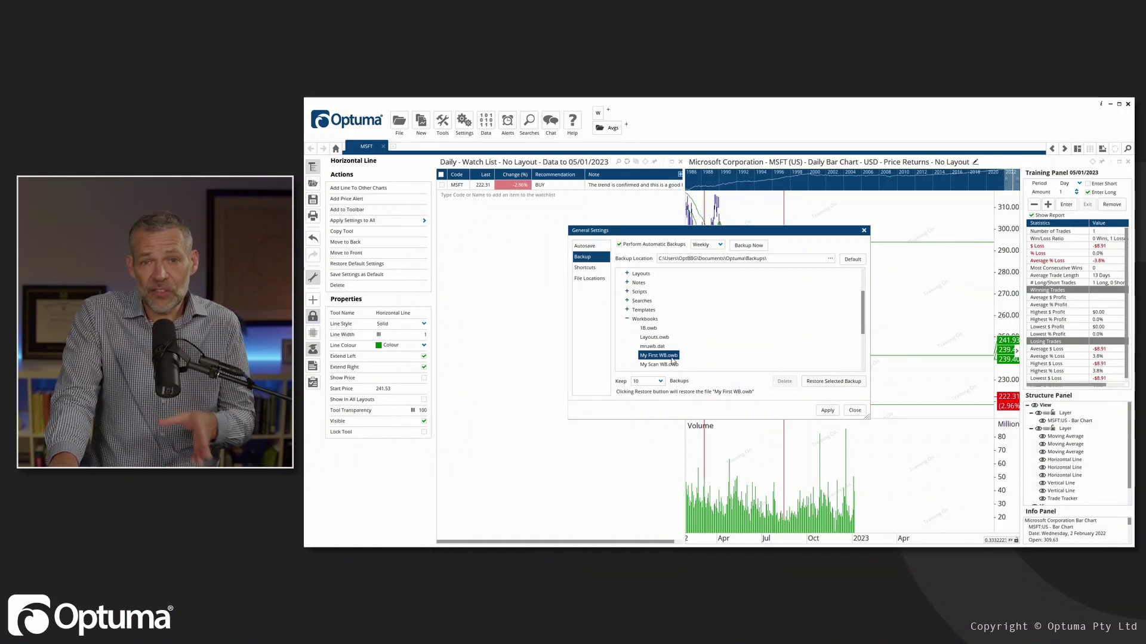
# - Select the entire 08 May 2023 15:59 backup and look through the folder choices for the backup location without changing it
pyautogui.scroll(3, 698, 339)
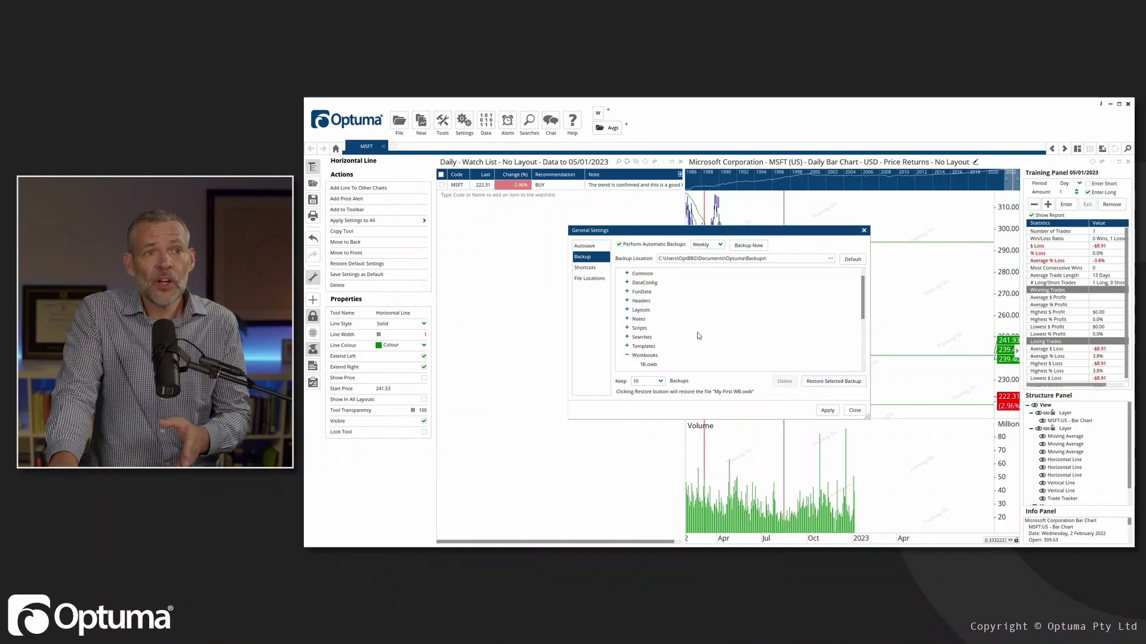
pyautogui.click(642, 283)
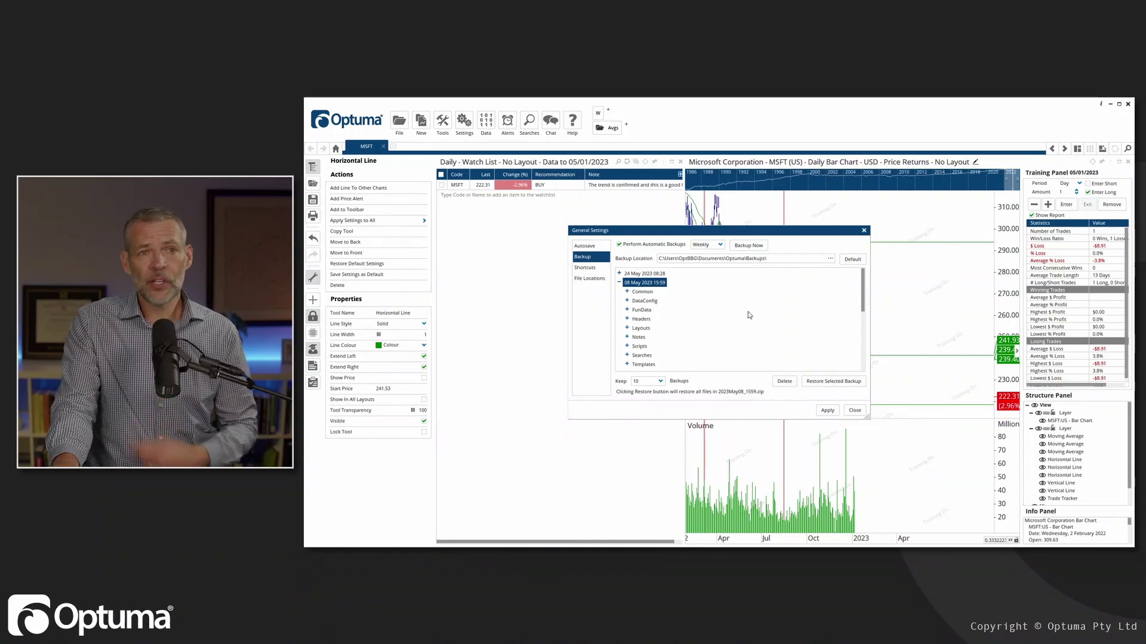
pyautogui.click(830, 259)
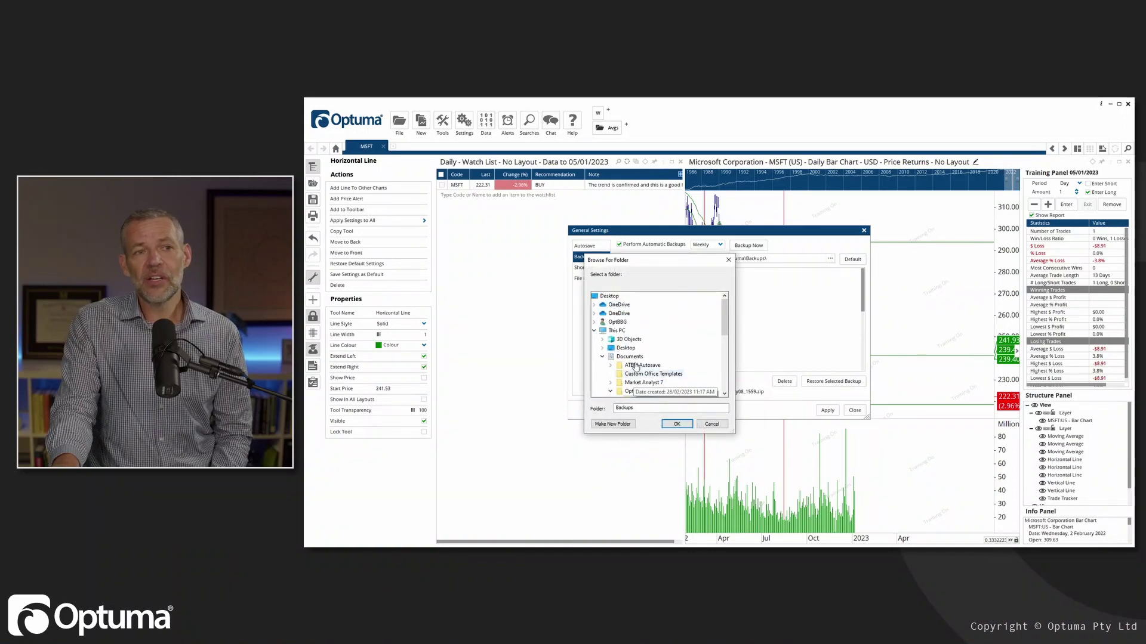
pyautogui.click(711, 424)
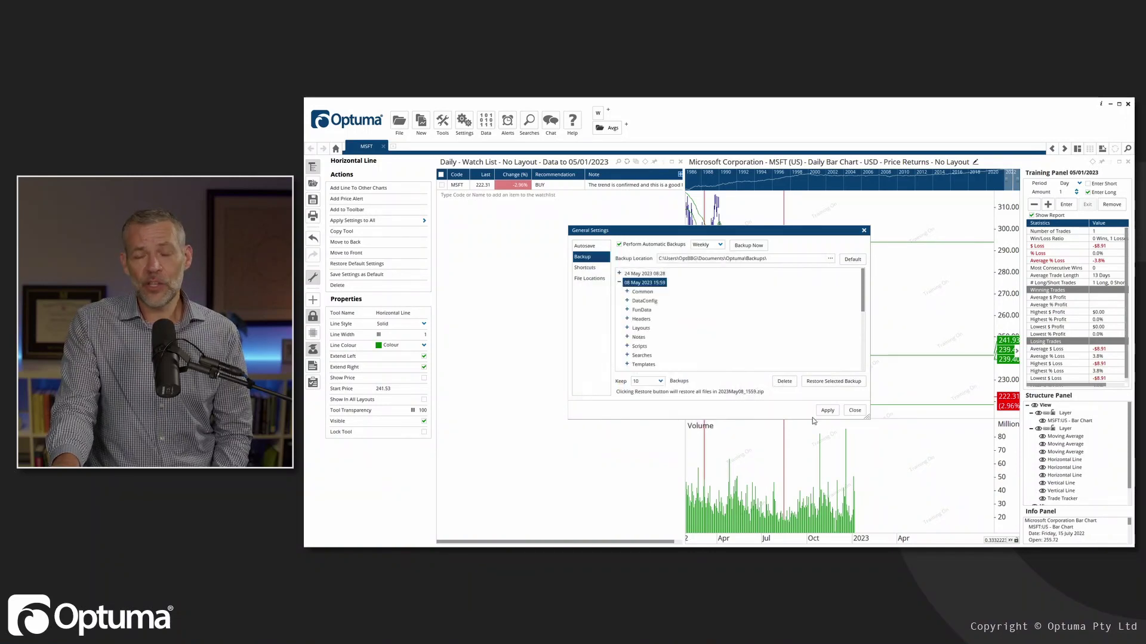